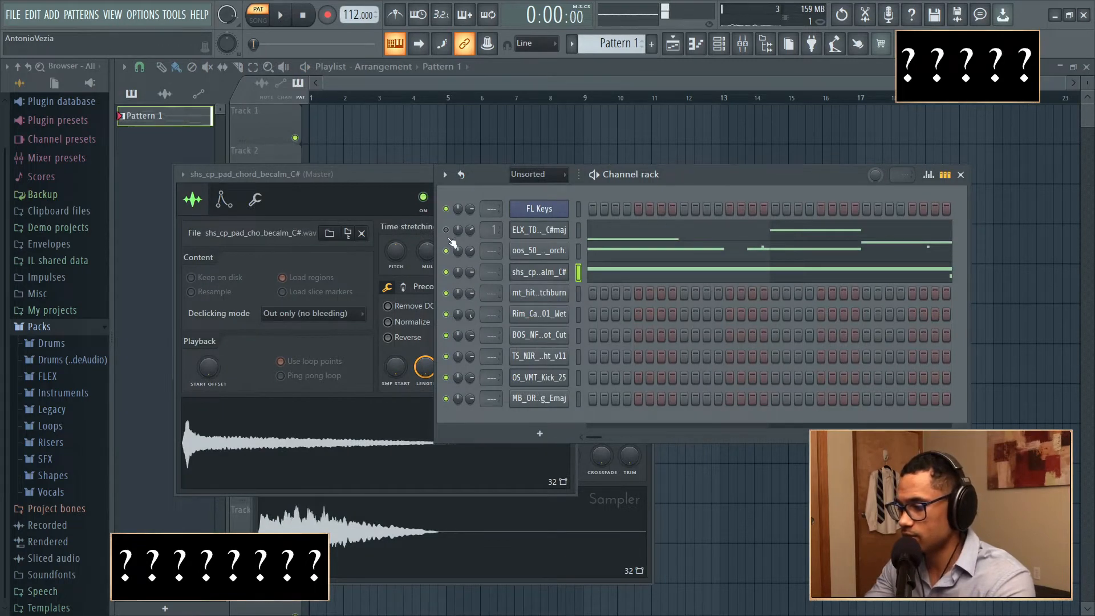
Step: Mute the shs_cp pad chord channel in the Channel rack
left_click(446, 272)
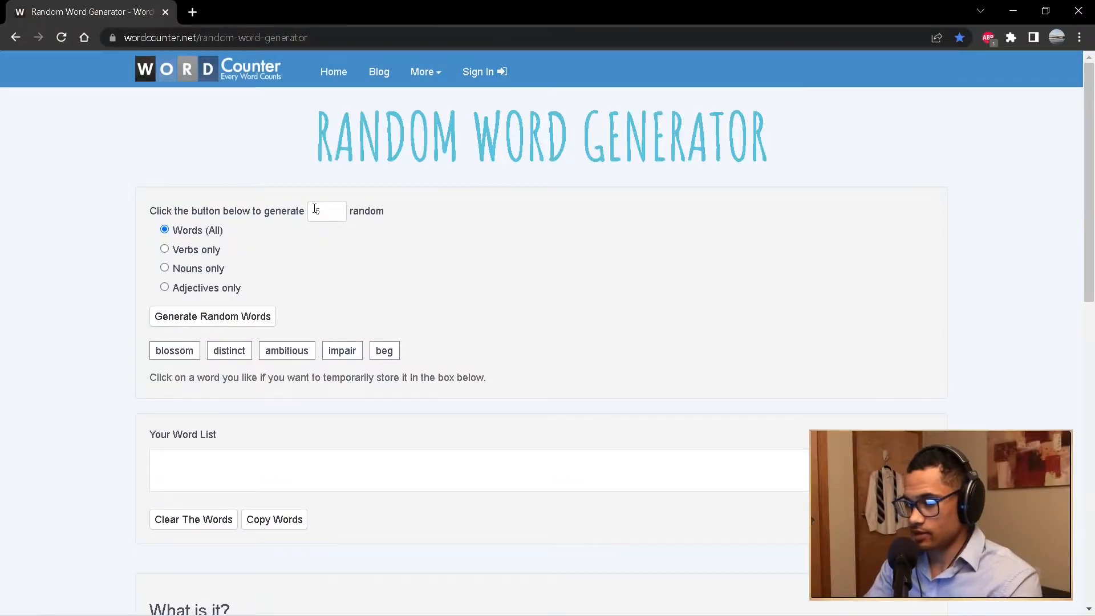
Step: Generate 1 random word limited to adjectives only on the Random Word Generator page
left_click_drag(324, 211, 296, 212)
type("1")
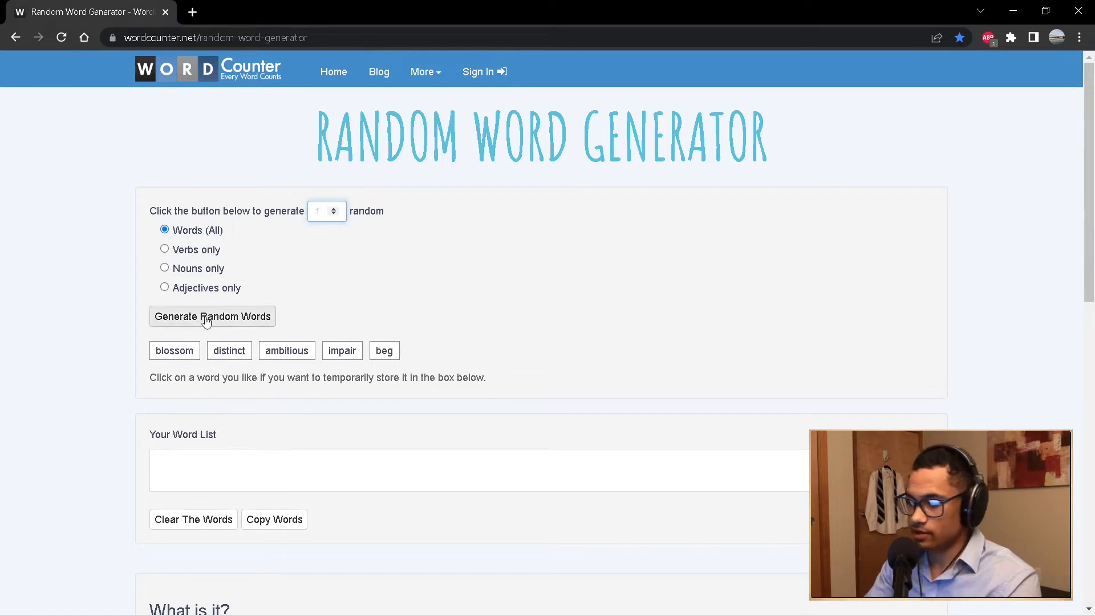
left_click(199, 289)
left_click(212, 316)
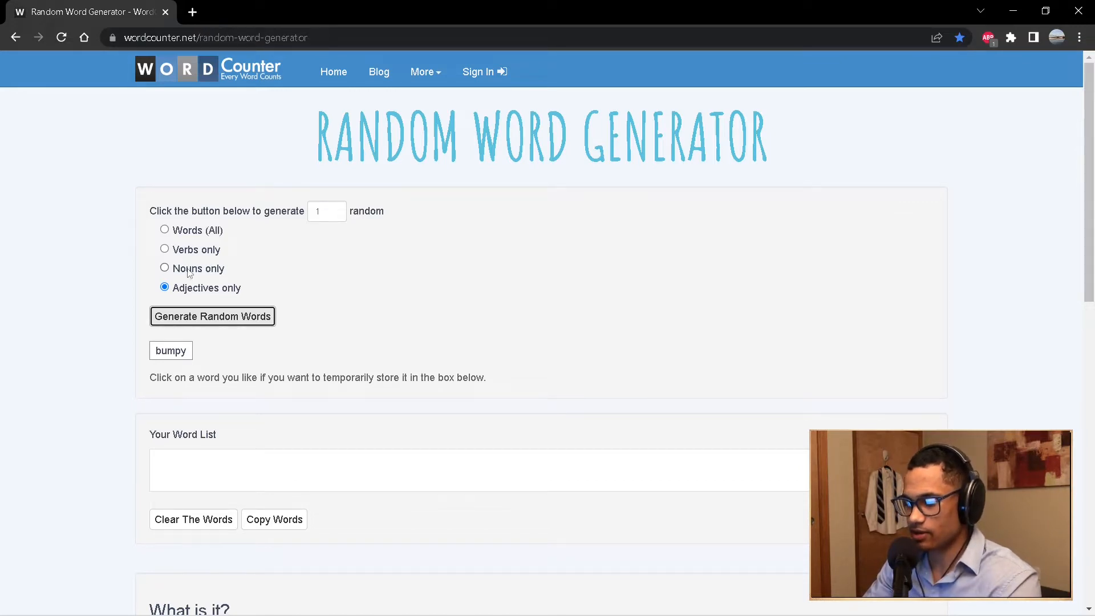
Step: Search Google for "bumpy" in a new browser tab
left_click(192, 12)
type("b")
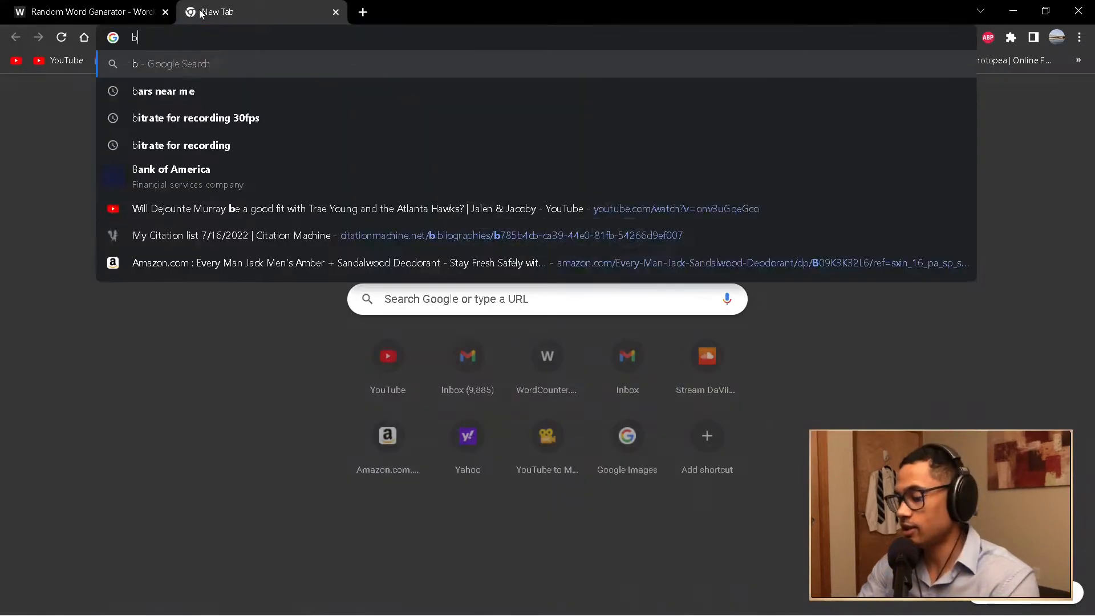
type("umpy")
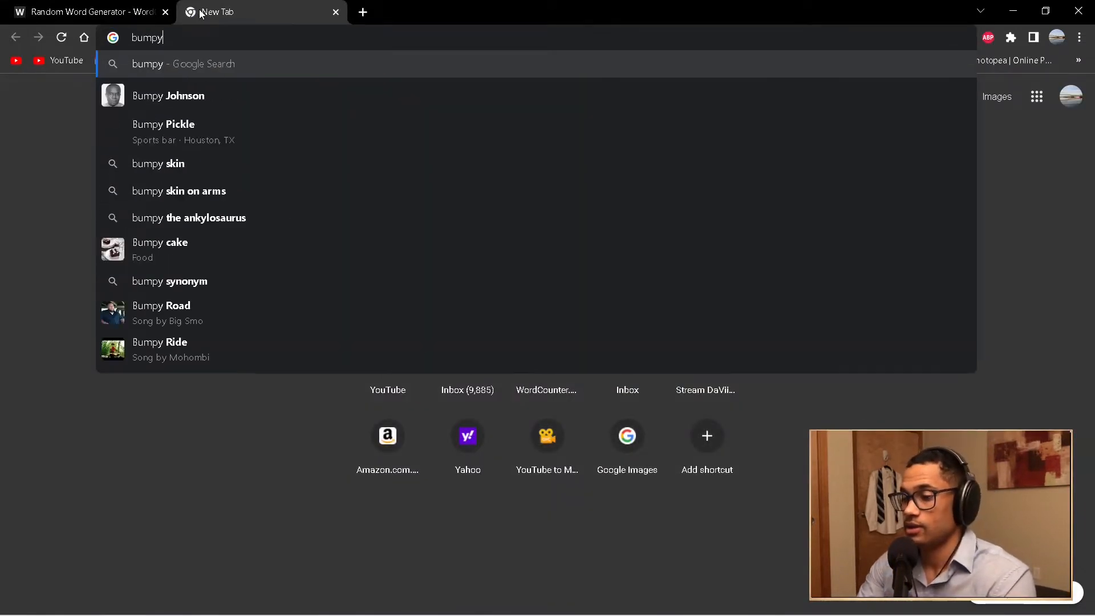
key("Return")
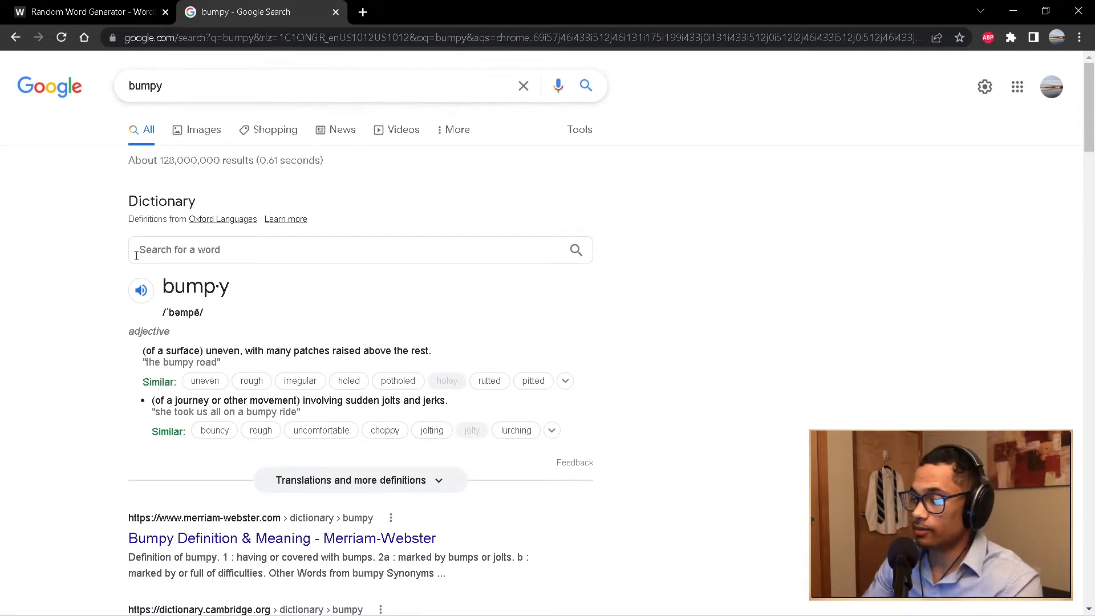
Step: Read the dictionary definition of bumpy and expand its translations and further definitions
scroll(196, 346, "down", 1)
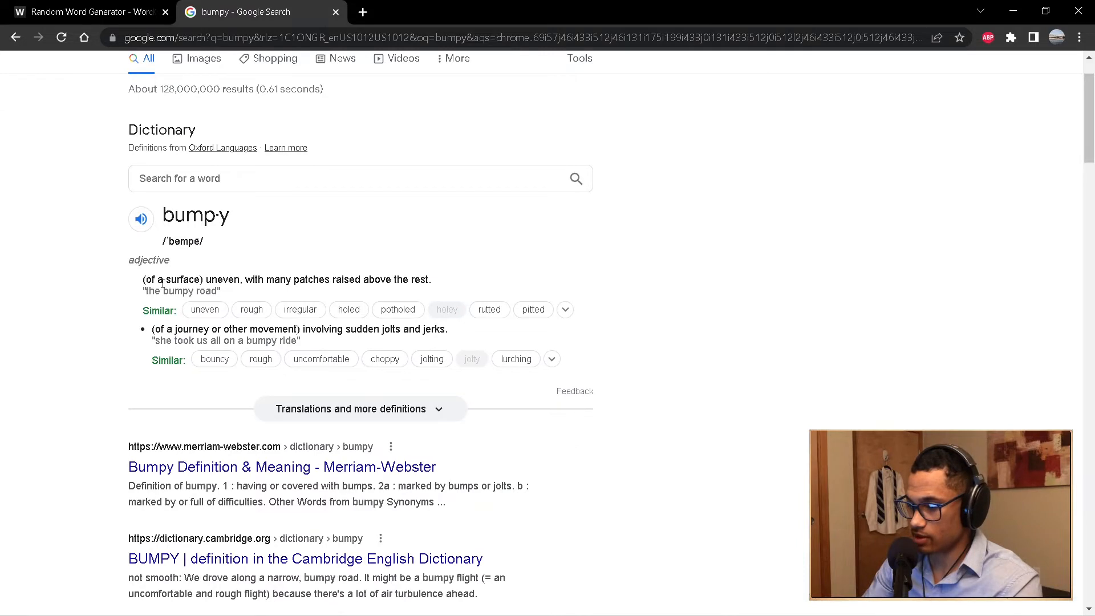
left_click_drag(200, 279, 429, 280)
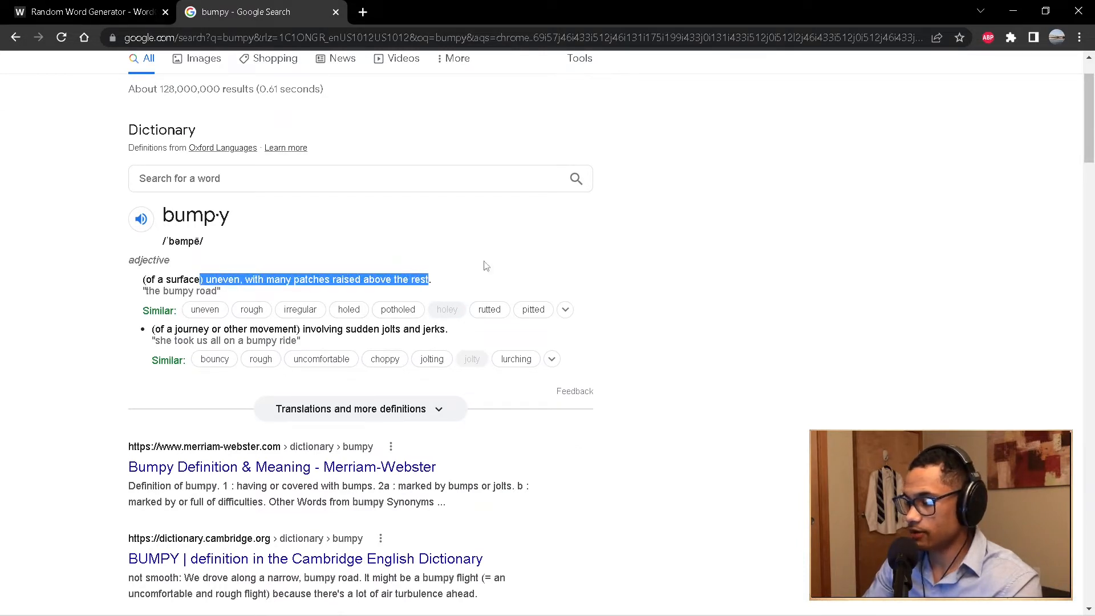
left_click(435, 274)
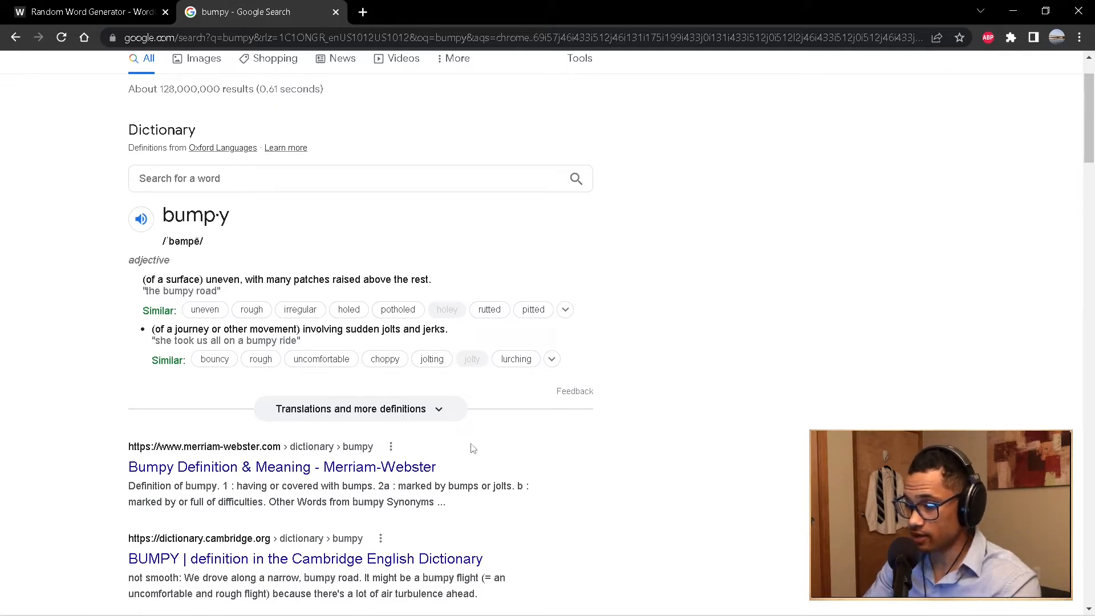
left_click(439, 410)
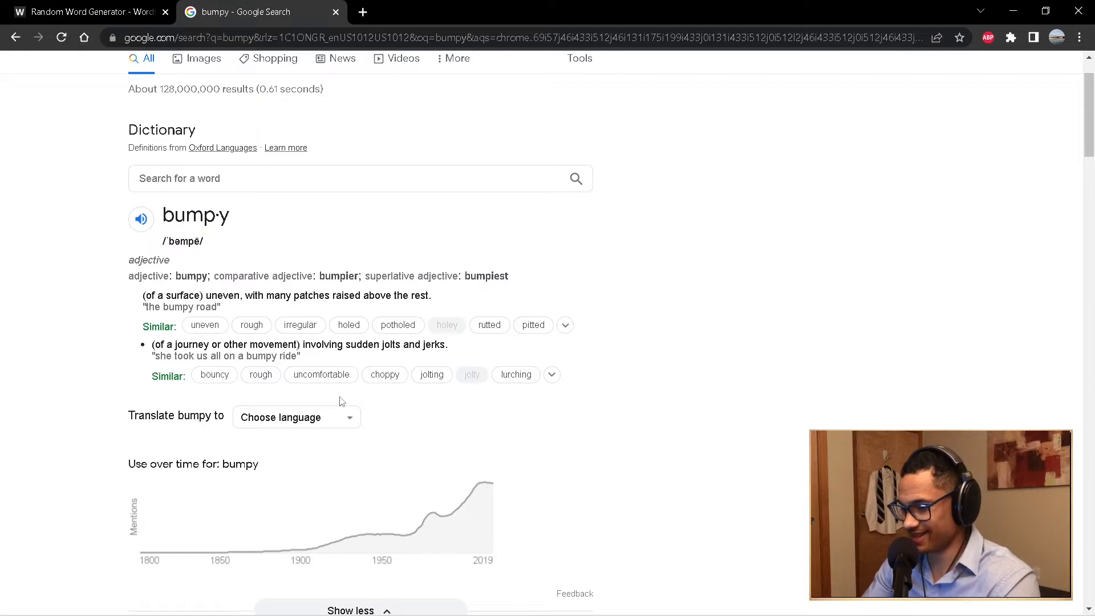
scroll(341, 401, "down", 5)
scroll(341, 401, "up", 6)
Step: Return to the Random Word Generator and generate one random word limited to nouns only
left_click(138, 6)
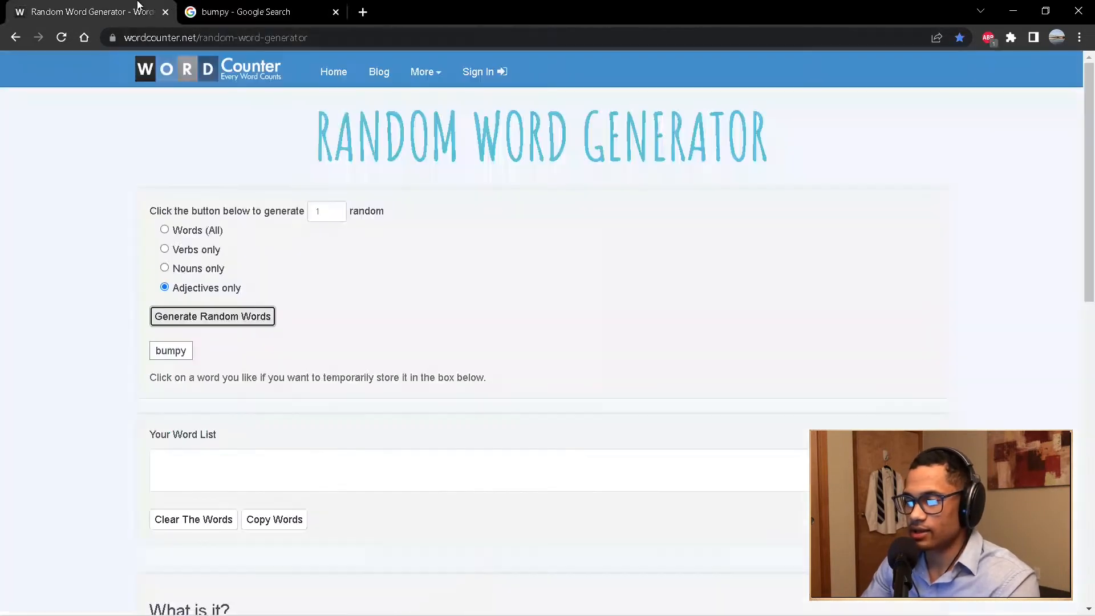
left_click(206, 278)
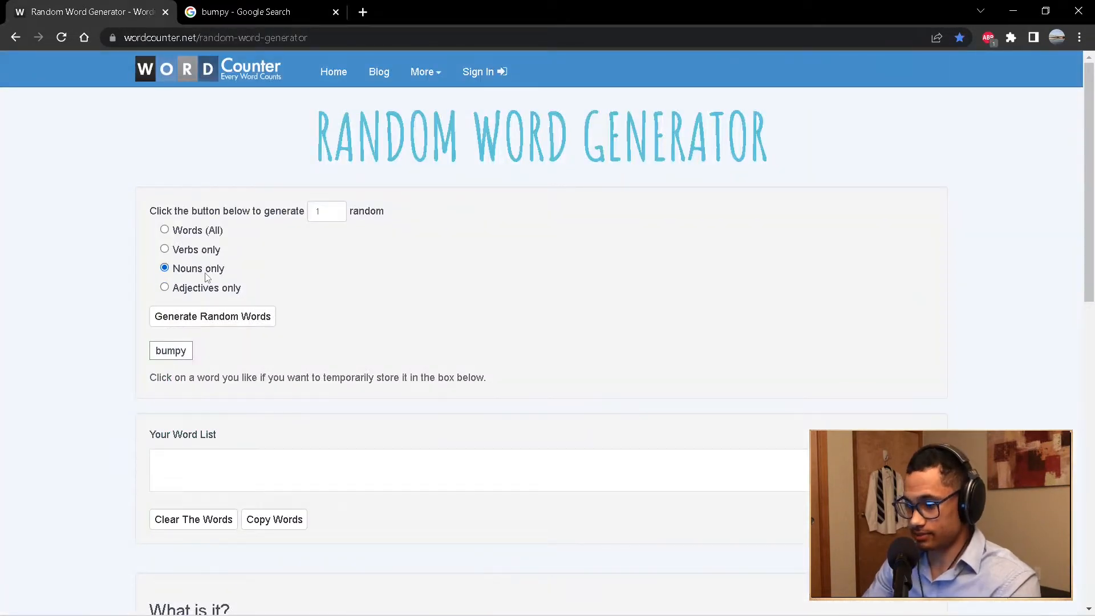
left_click(176, 317)
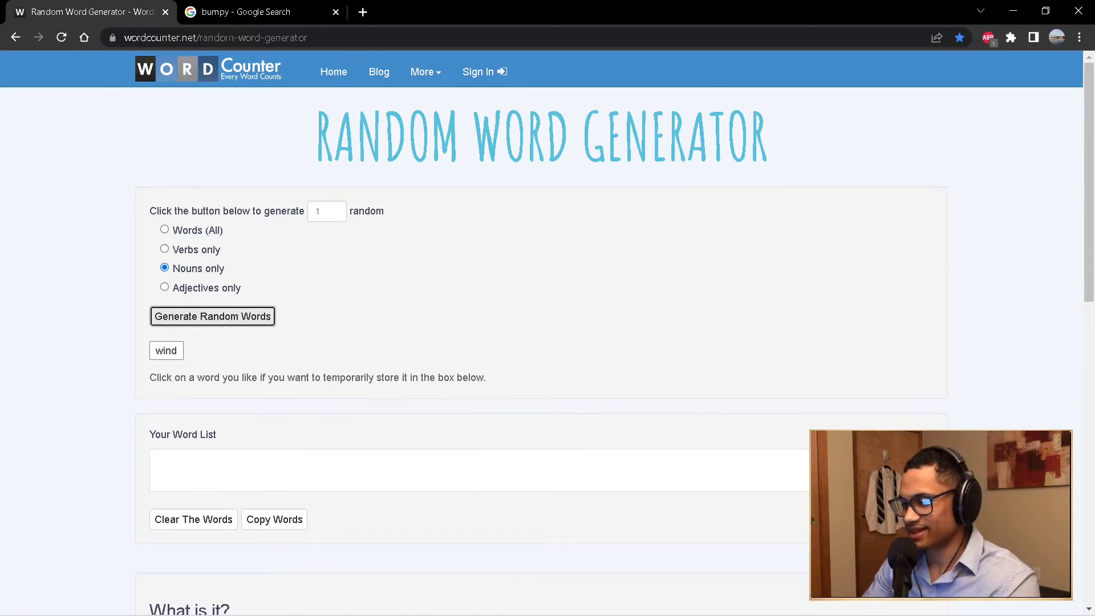
Step: Replace the Google search for bumpy with a search for "wind"
left_click(232, 10)
left_click_drag(189, 85, 66, 86)
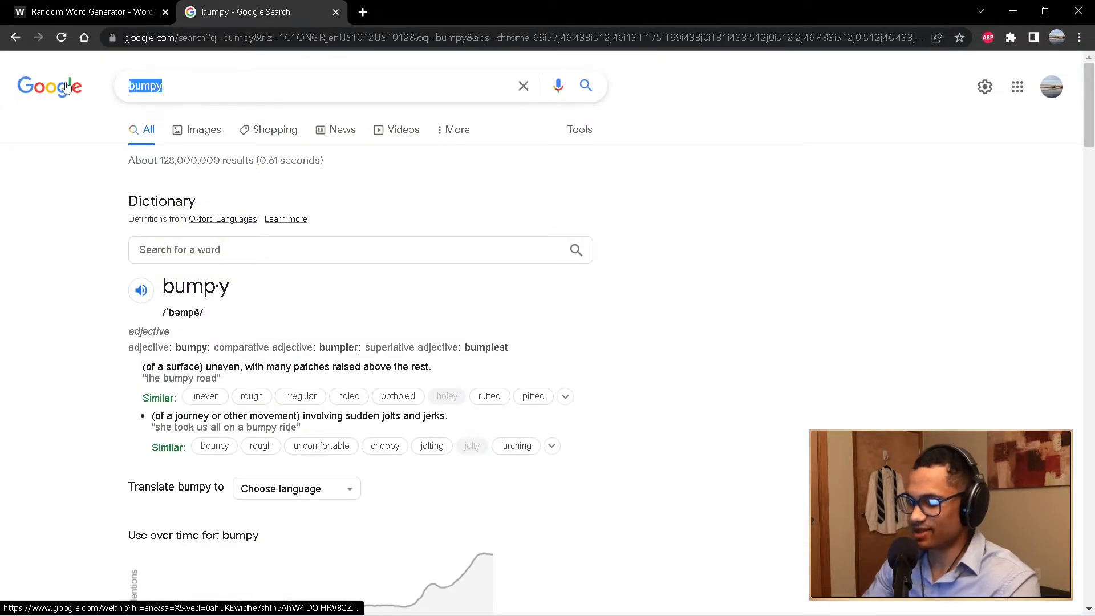
type("wind")
key("Return")
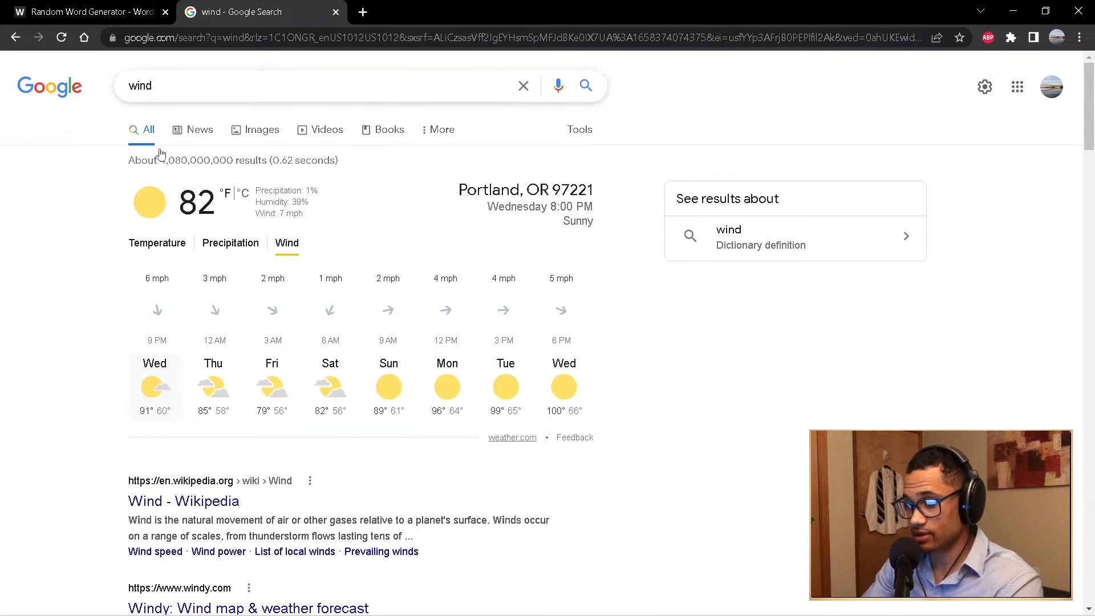
Step: Extend the search to "wind definition" and read the dictionary entry
scroll(162, 155, "down", 1)
scroll(161, 155, "up", 1)
left_click(225, 90)
type("defin")
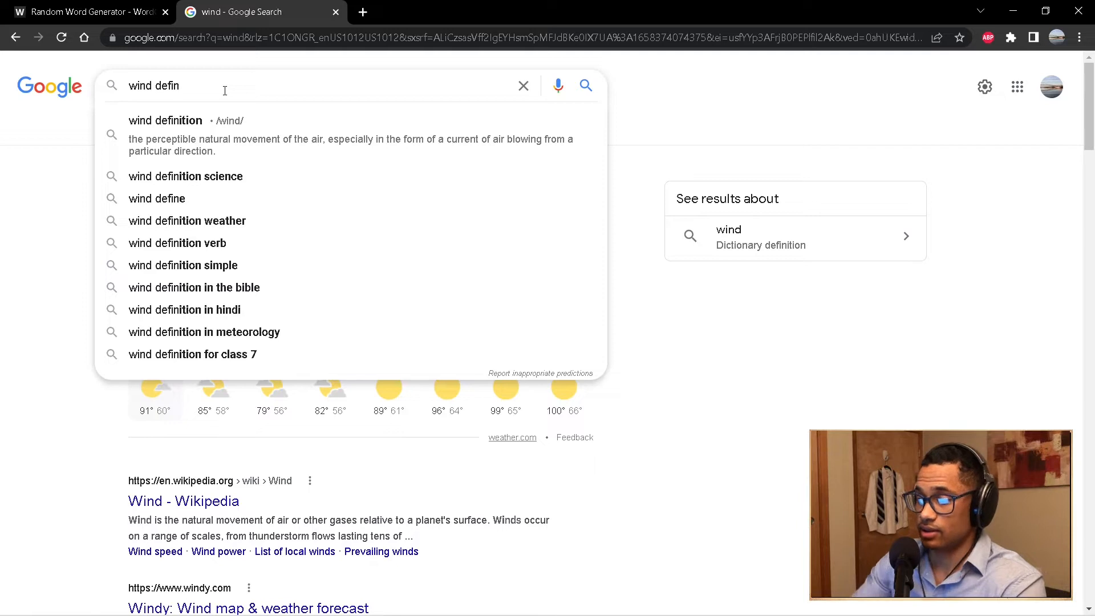
left_click(157, 121)
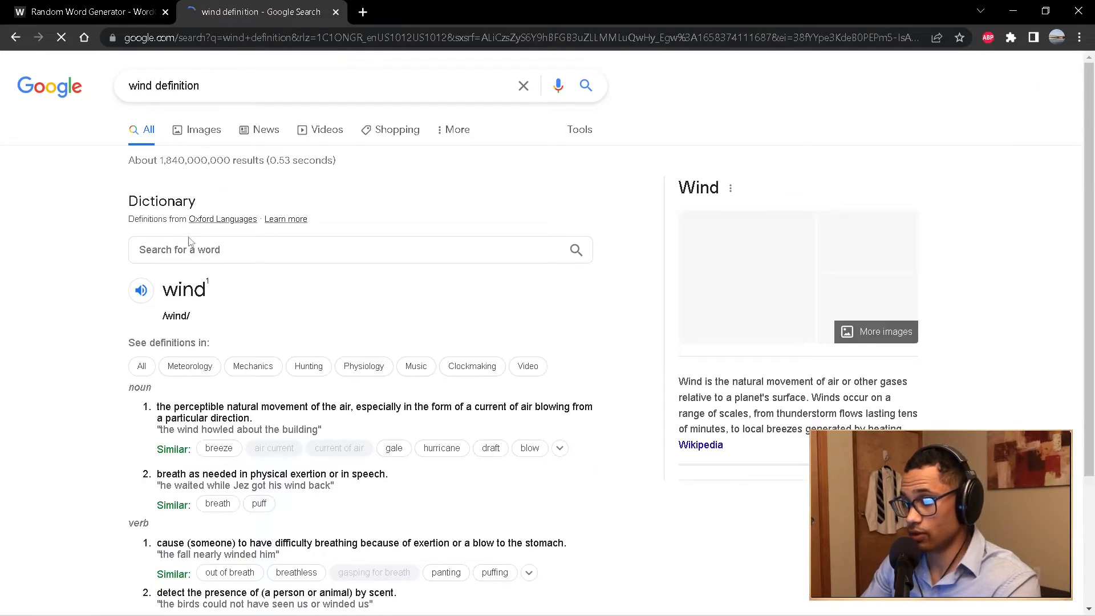
scroll(190, 241, "down", 2)
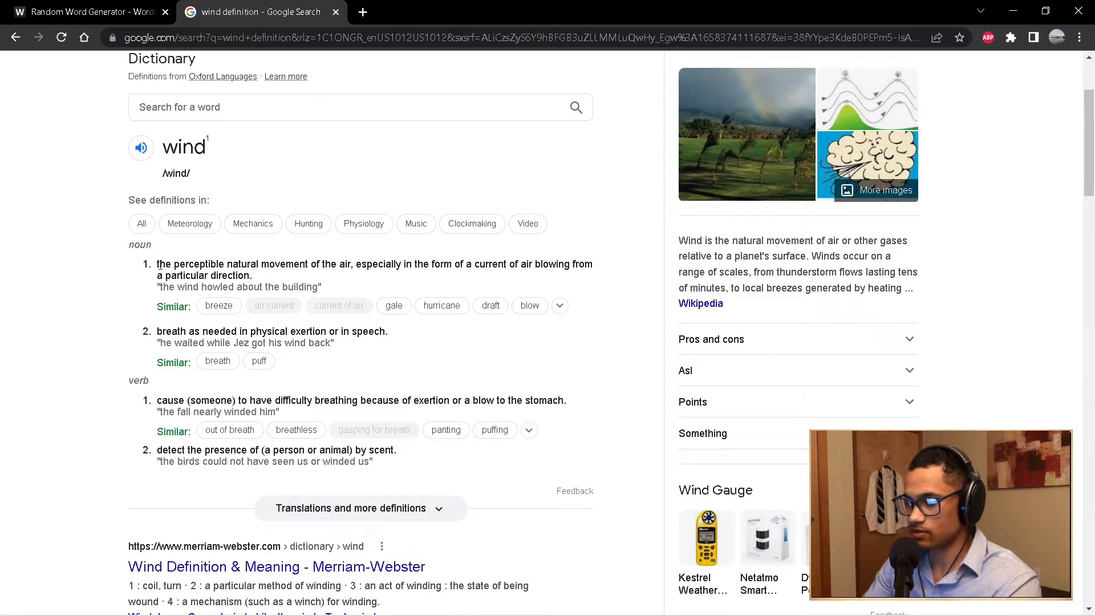
Step: Look over the Random Word Generator page, close the browser, and switch to Splice Desktop
left_click(96, 5)
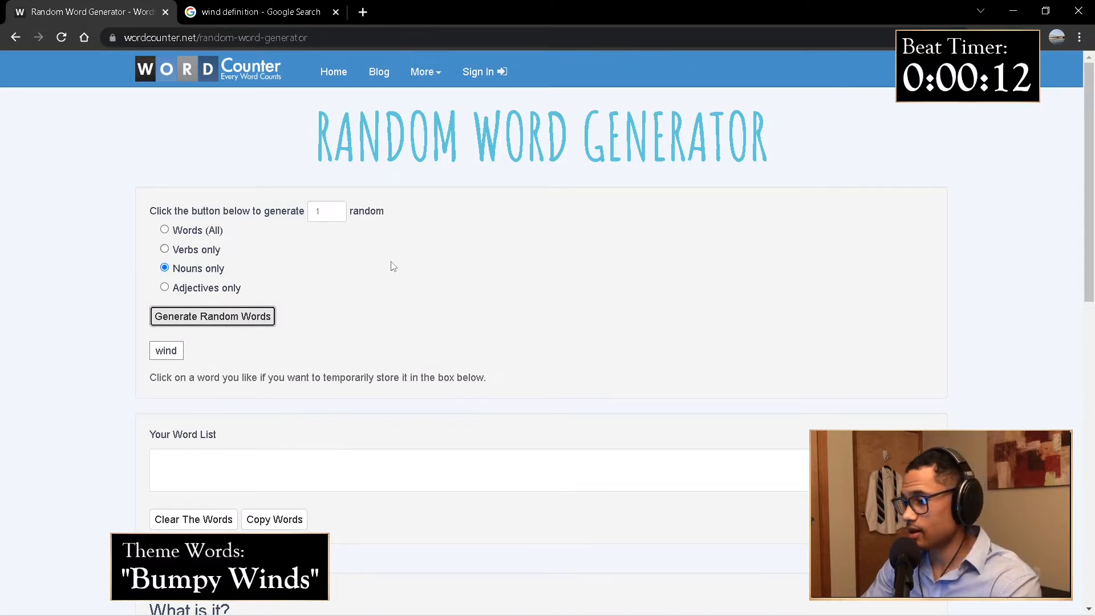
scroll(506, 279, "down", 3)
scroll(508, 279, "down", 6)
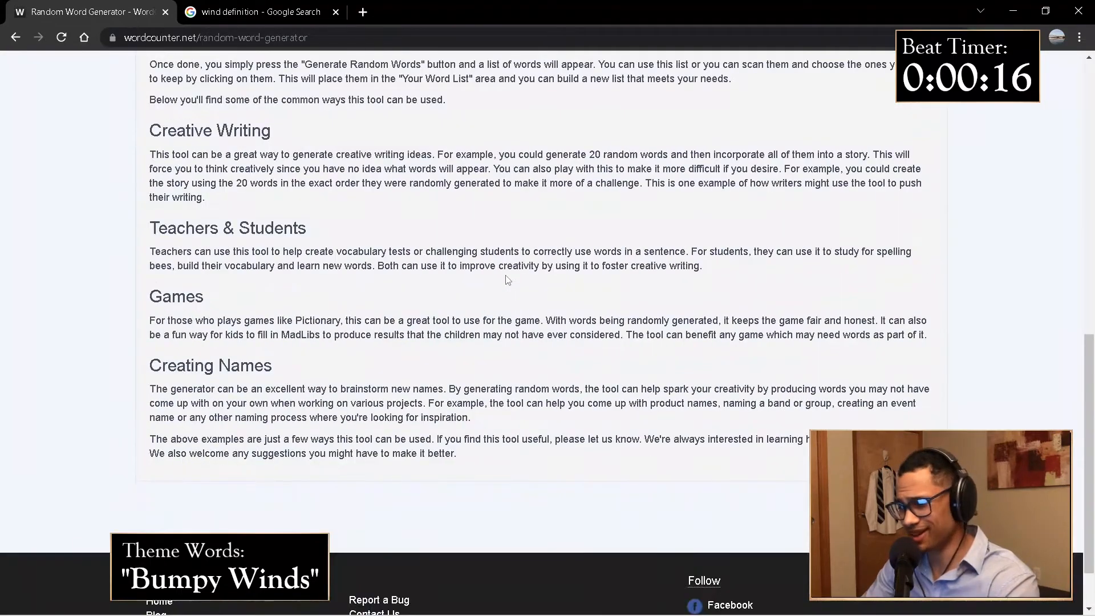
left_click(1084, 9)
key("alt+Tab")
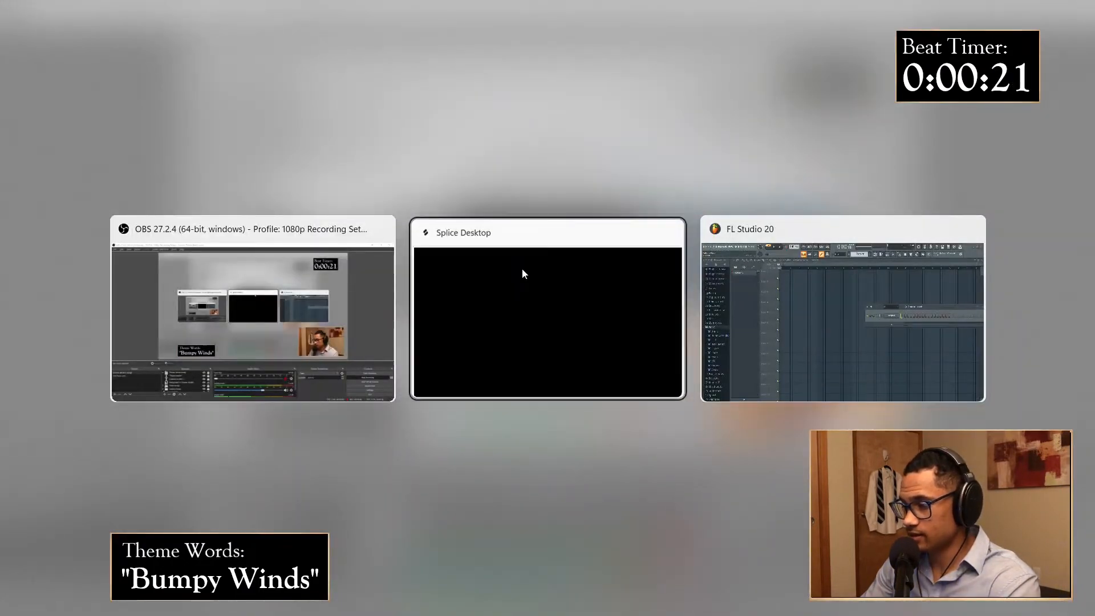
left_click(524, 274)
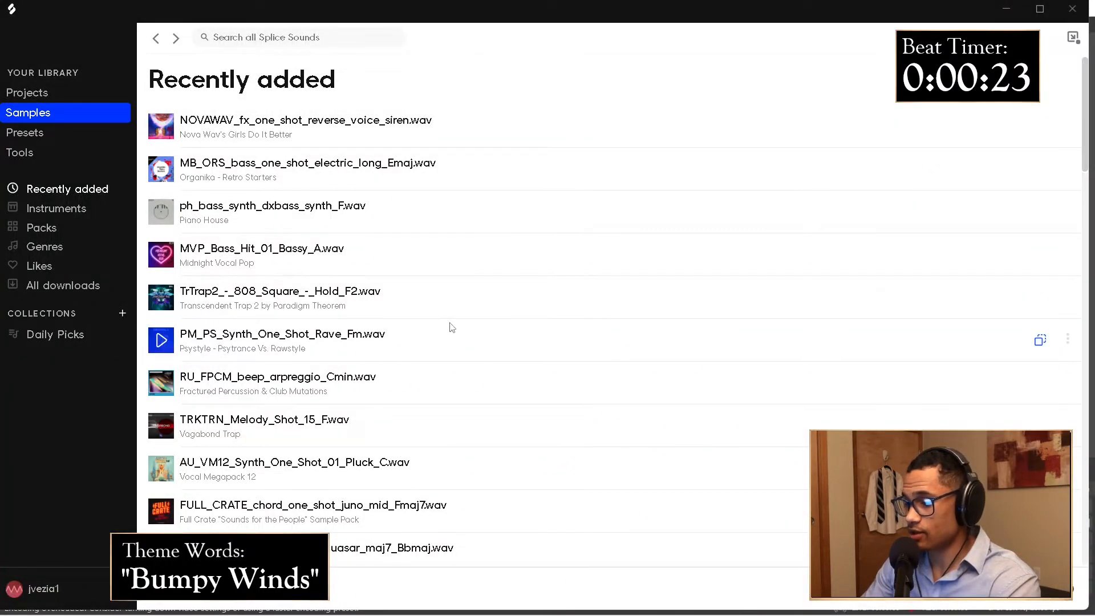
Step: Switch to FL Studio and move the Channel rack fully into view over the middle of the playlist
key("alt+Tab")
key("alt+Tab")
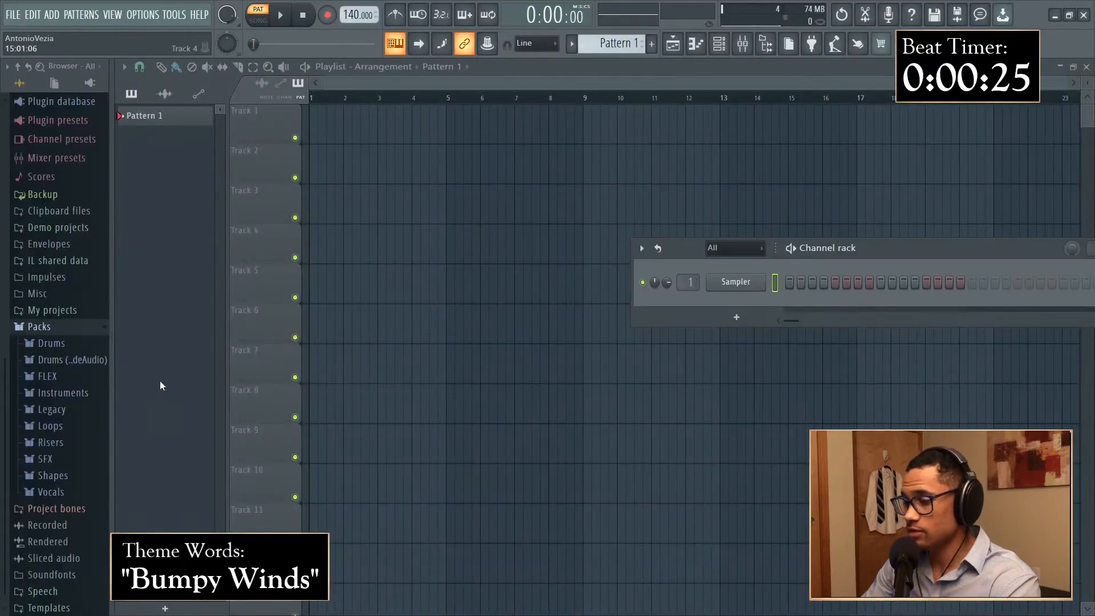
left_click_drag(758, 208, 708, 195)
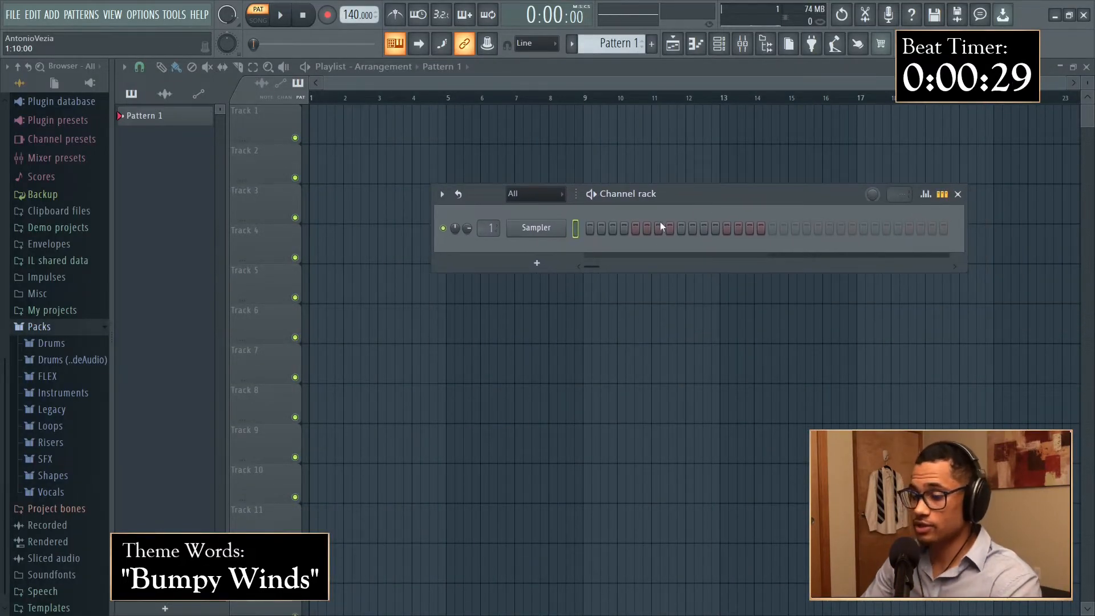
Step: Audition one-shots in Splice, including Brass & Woodwinds saxophone samples, and load the ELX_TD, oos_50, shs_cp and mt_hit samples into FL Studio's Channel rack
key("alt+Tab")
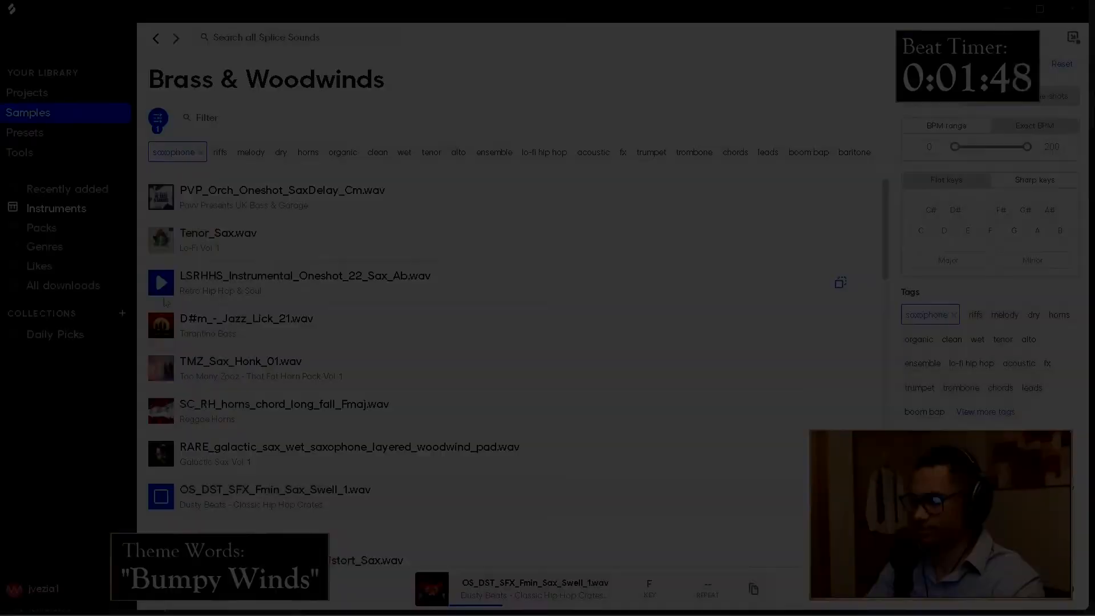
key("alt+Tab")
key("alt+Tab")
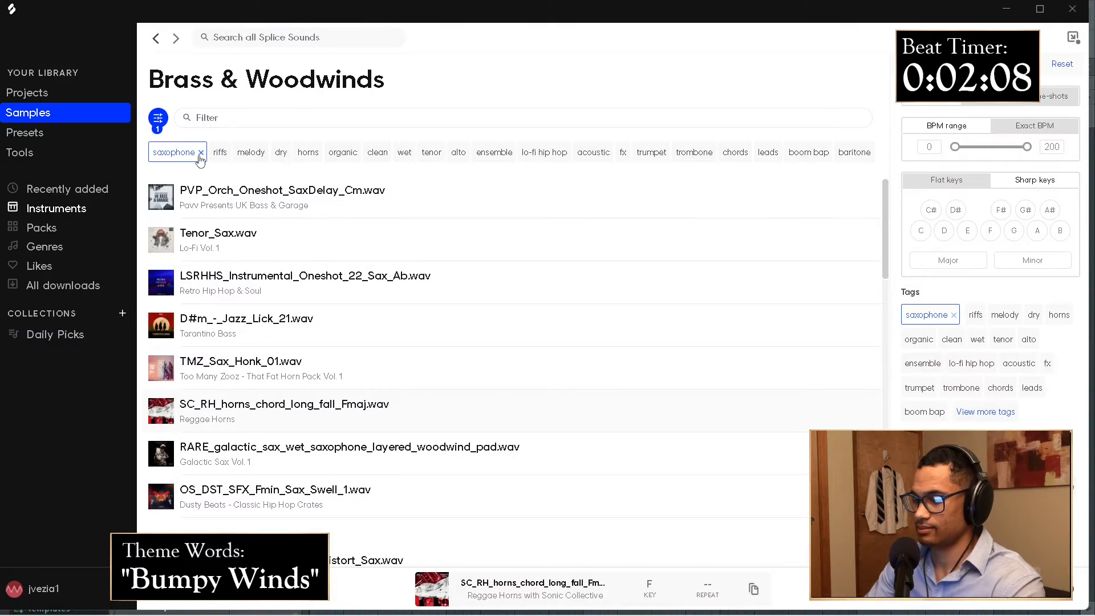
left_click(161, 239)
scroll(161, 320, "down", 1)
left_click(161, 381)
left_click(161, 295)
scroll(161, 274, "up", 1)
left_click(161, 325)
left_click(161, 453)
left_click(161, 368)
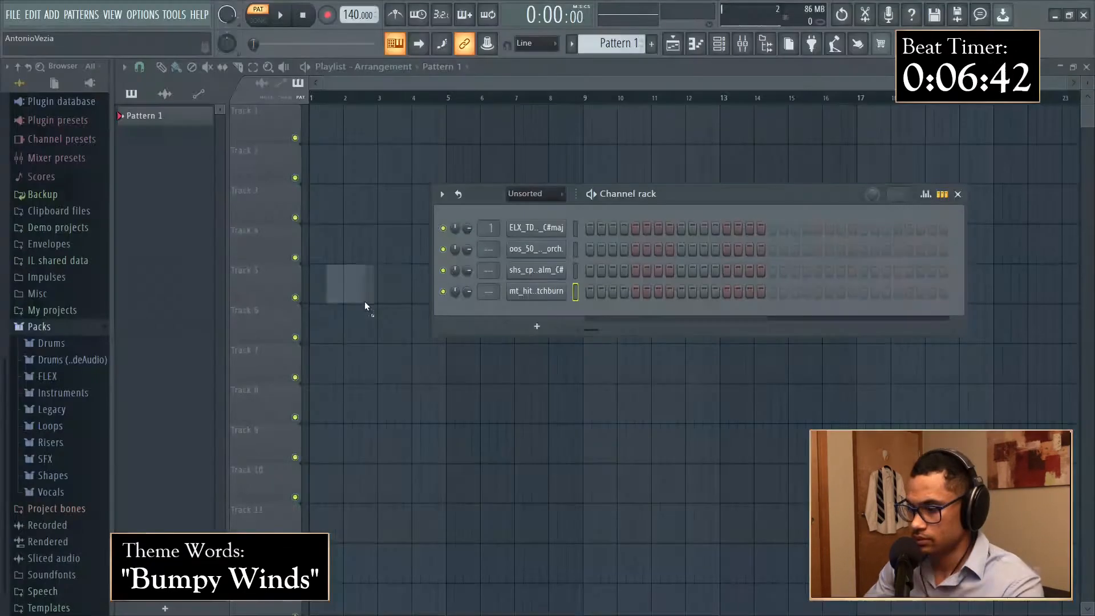
Step: Audition drum one-shots in Splice's Drums samples, including LFS_Snare_11.wav, and load the chosen hits into FL Studio's Channel rack
key("alt+Tab")
left_click(161, 382)
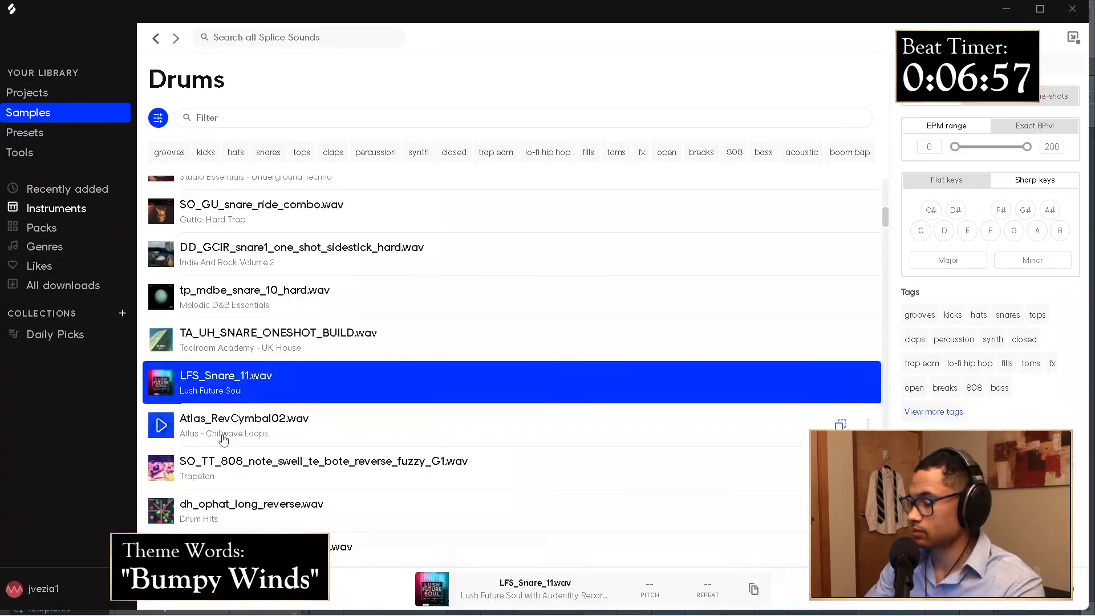
scroll(223, 439, "down", 10)
left_click(161, 419)
key("alt+Tab")
key("alt+Tab")
Step: Audition TS_NIR_Z_JJ_hat_one_shot_tight_v11.wav in Splice and add it to FL Studio's Channel rack as a new channel
scroll(171, 411, "down", 6)
left_click(161, 410)
left_click(242, 412)
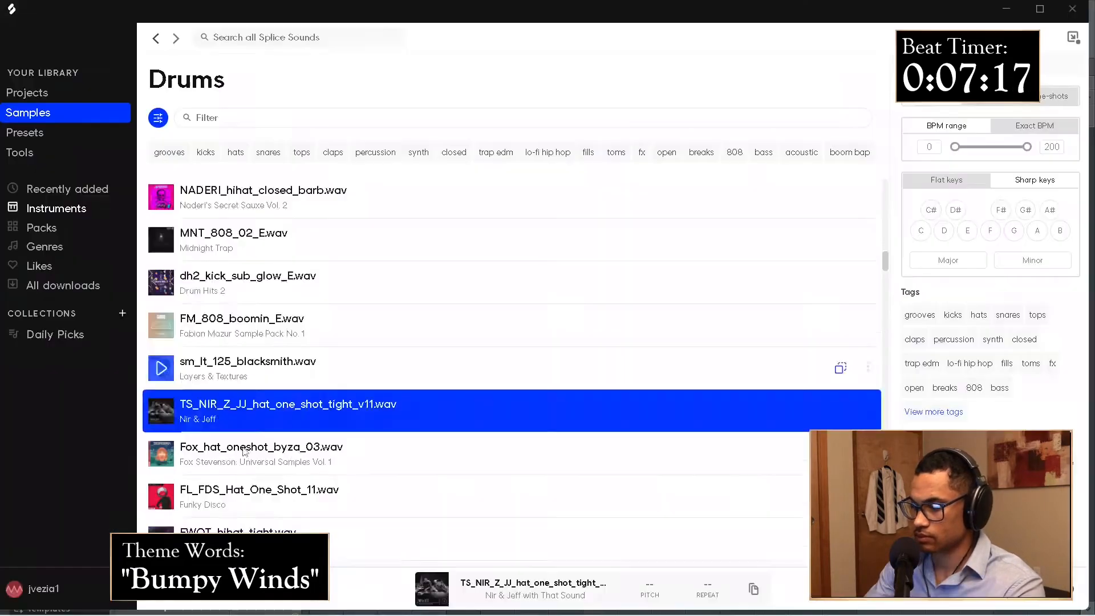
left_click_drag(245, 452, 525, 378)
key("alt+Tab")
Step: Return to Splice and audition another sample further down the Drums list
key("alt+Tab")
scroll(172, 400, "down", 5)
left_click(161, 384)
Step: Switch to FL Studio and delete the sixth channel from the Channel rack
key("alt+Tab")
right_click(537, 333)
left_click(594, 453)
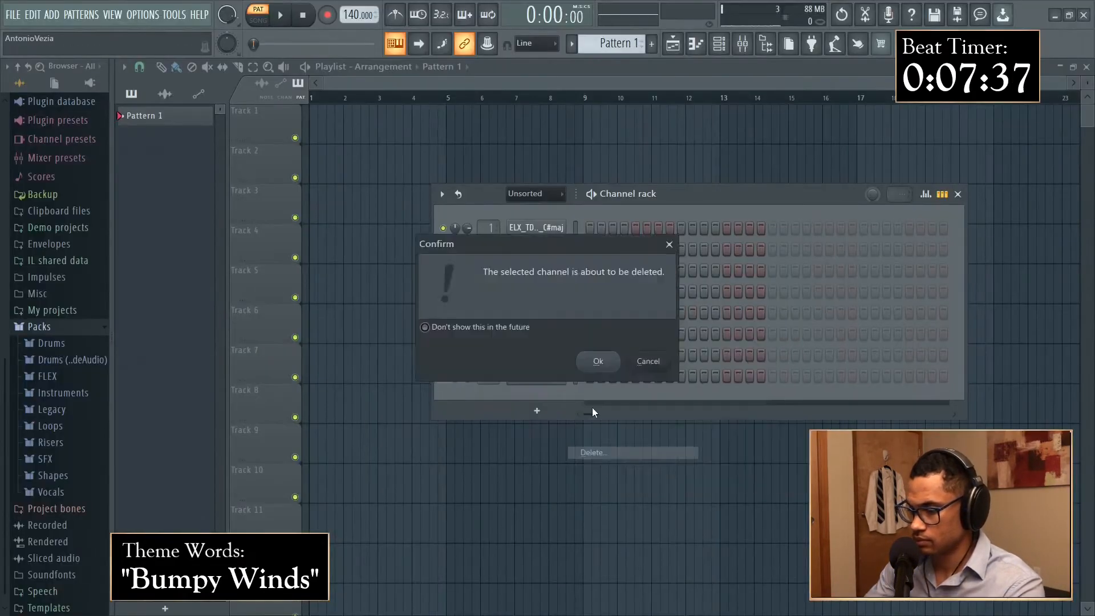
left_click(598, 362)
Step: Load the OS_VMT_Kick_25 kick and MB_ORS_bass_one_shot_electric_long_Emaj bass samples from Splice into FL Studio's Channel rack
key("alt+Tab")
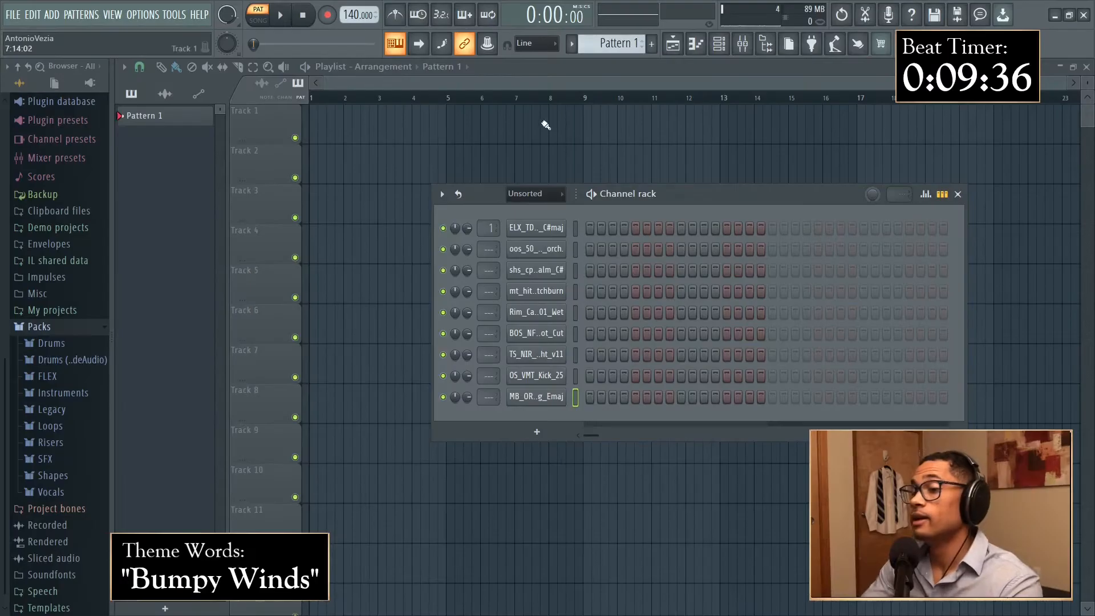
key("alt+Tab")
key("alt+Tab")
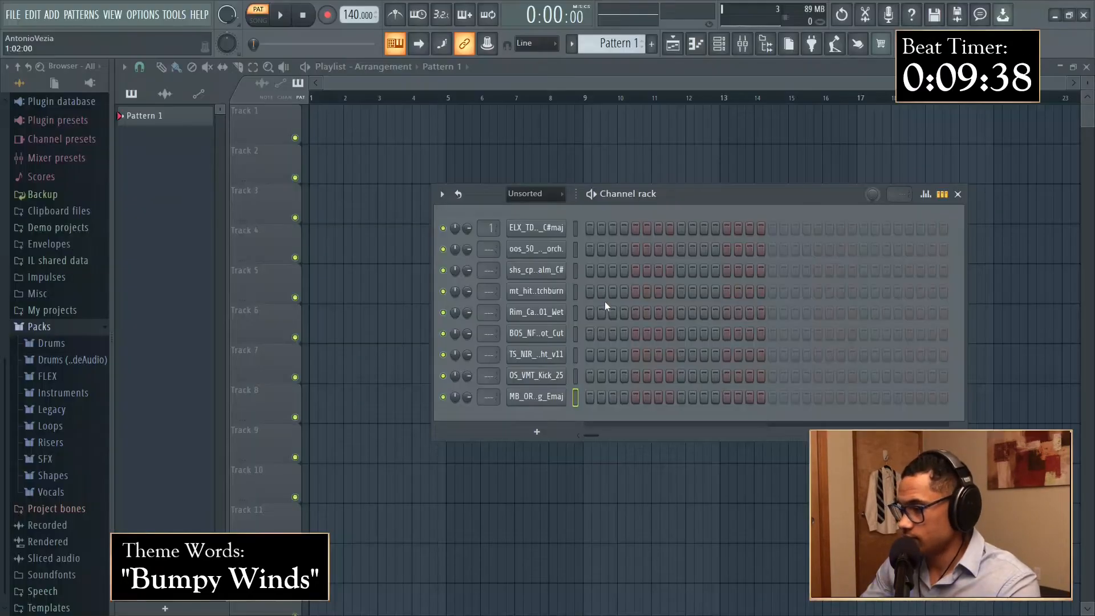
Step: Check the Bass samples in Splice, return to FL Studio, and shift the Channel rack slightly up and left
key("alt+Tab")
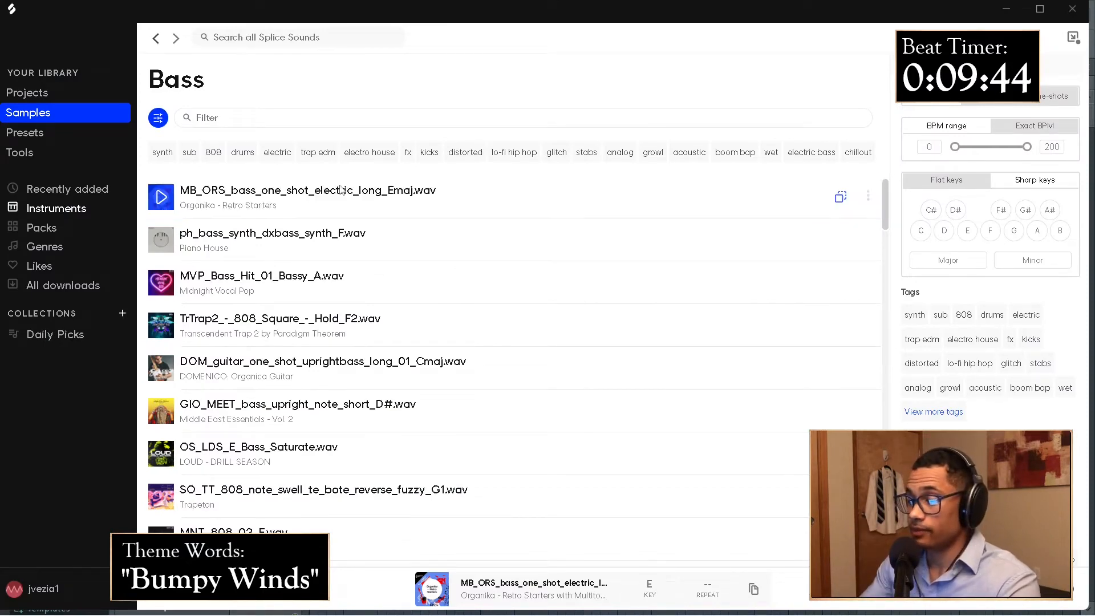
key("alt+Tab")
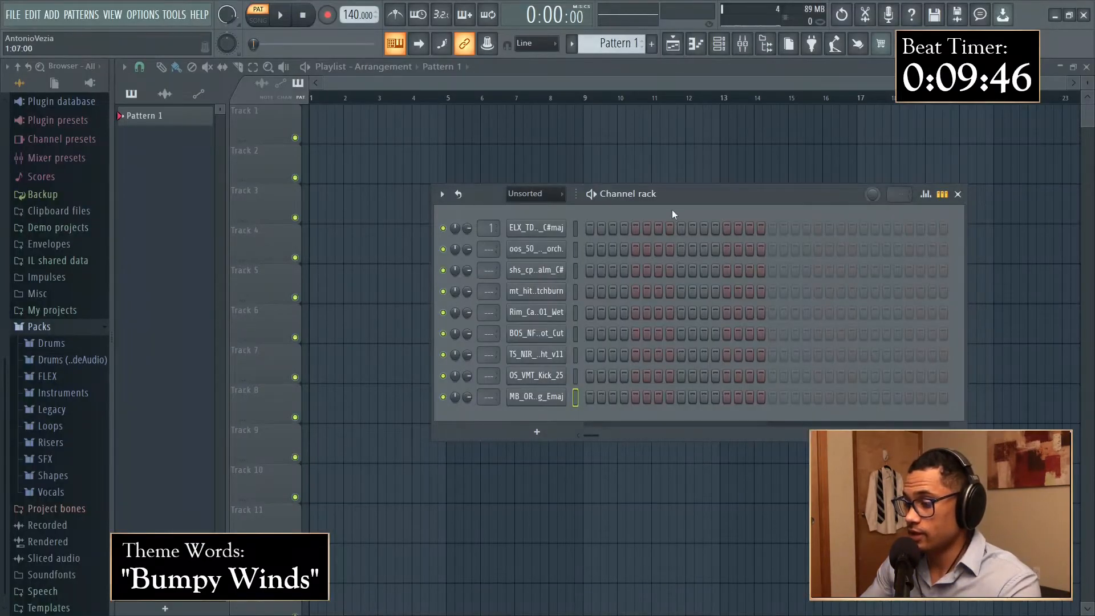
left_click_drag(684, 200, 675, 190)
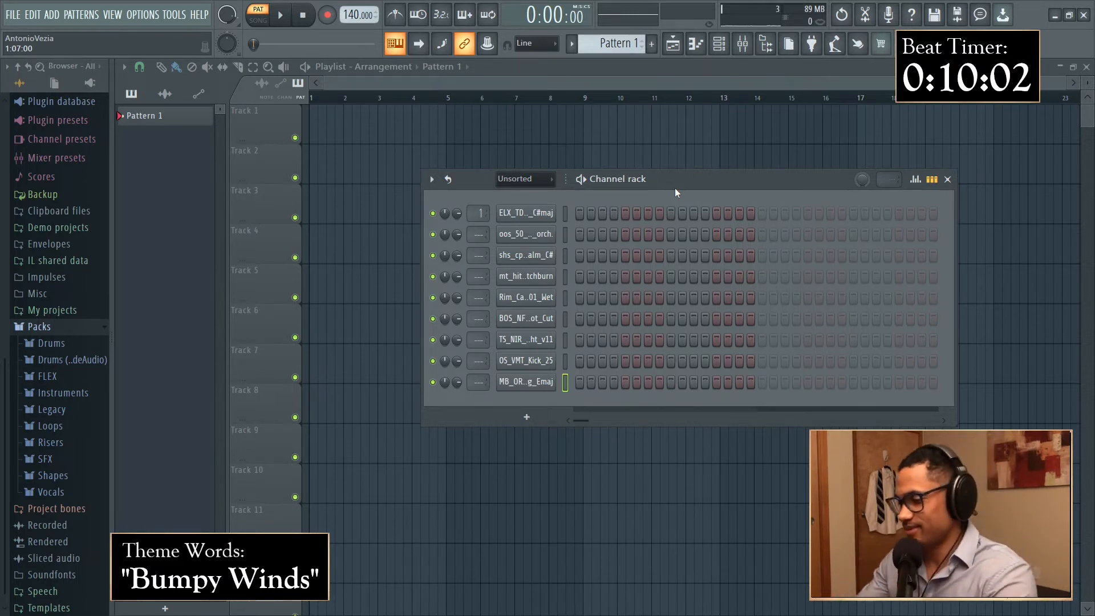
Step: Audition the first four Channel rack samples and view the mt_hit_glitchburn channel's sampler settings
left_click(542, 219)
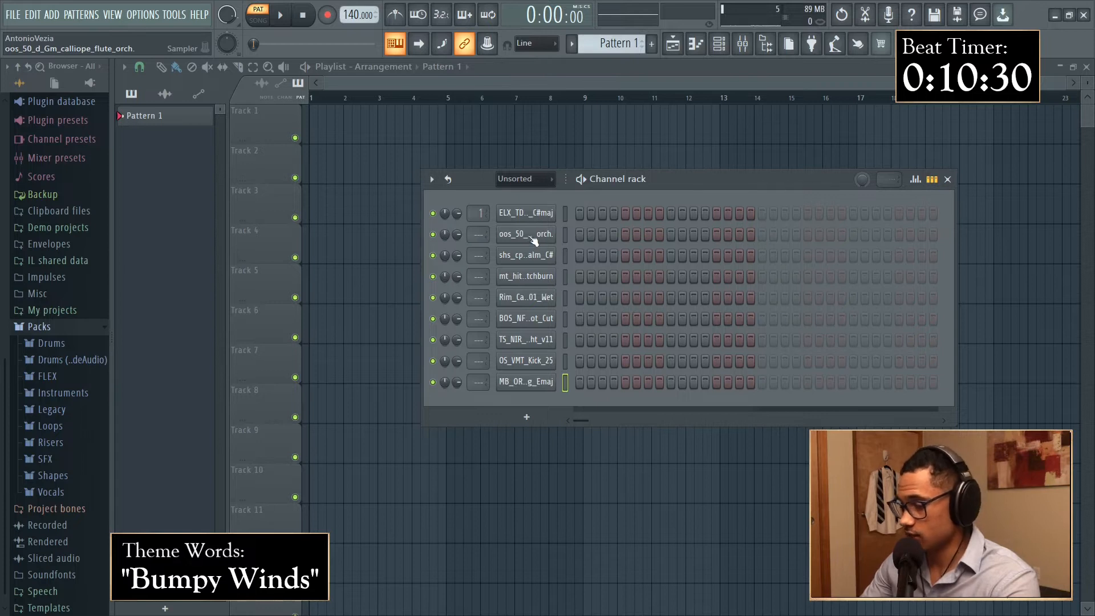
left_click(531, 237)
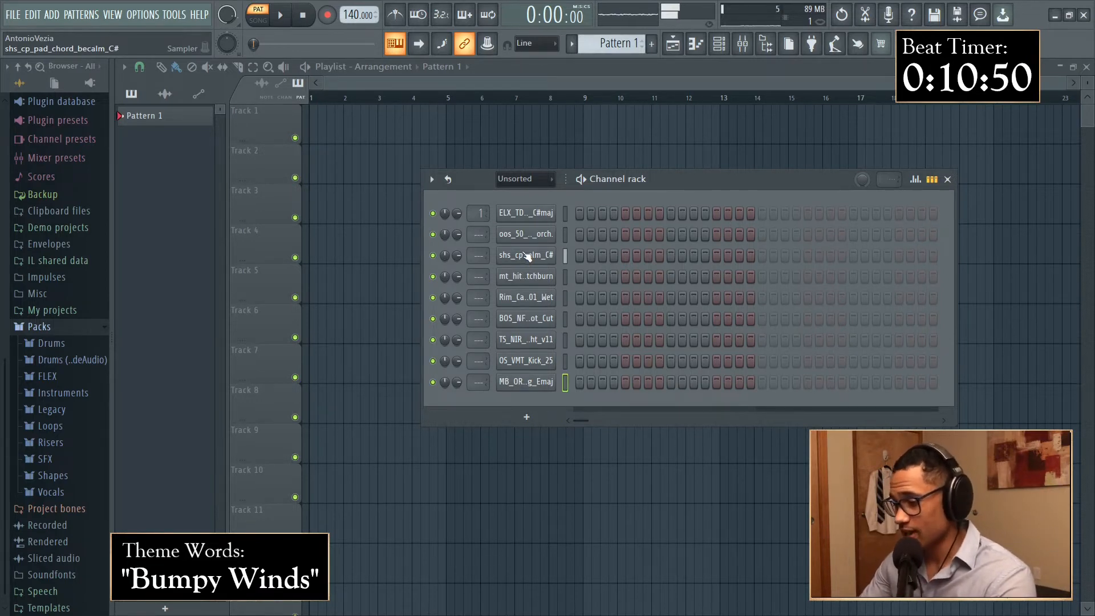
key("space")
key("space")
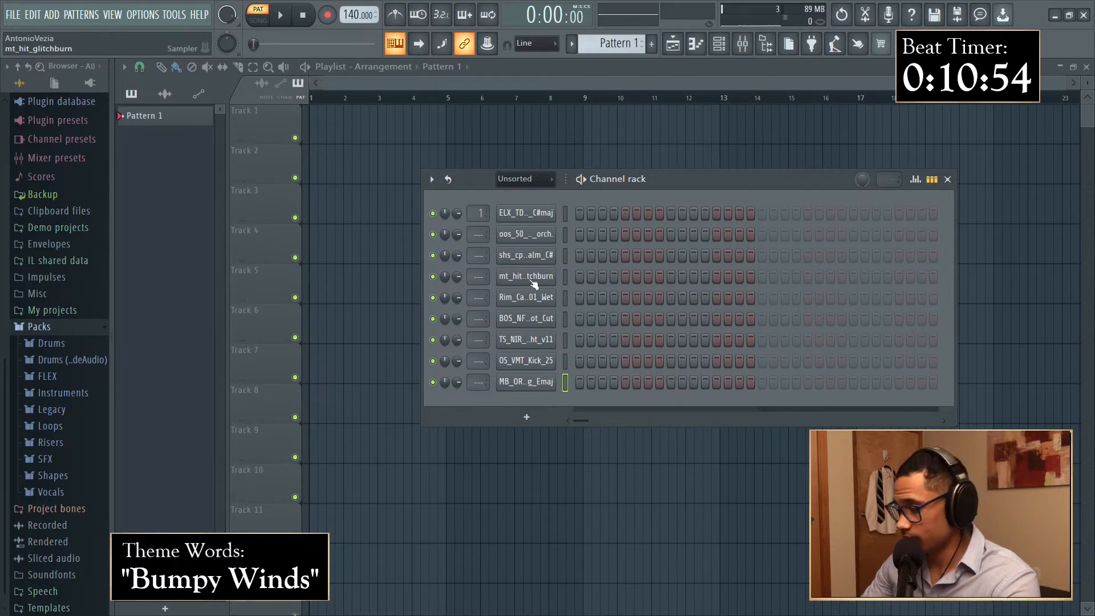
key("q")
key("q")
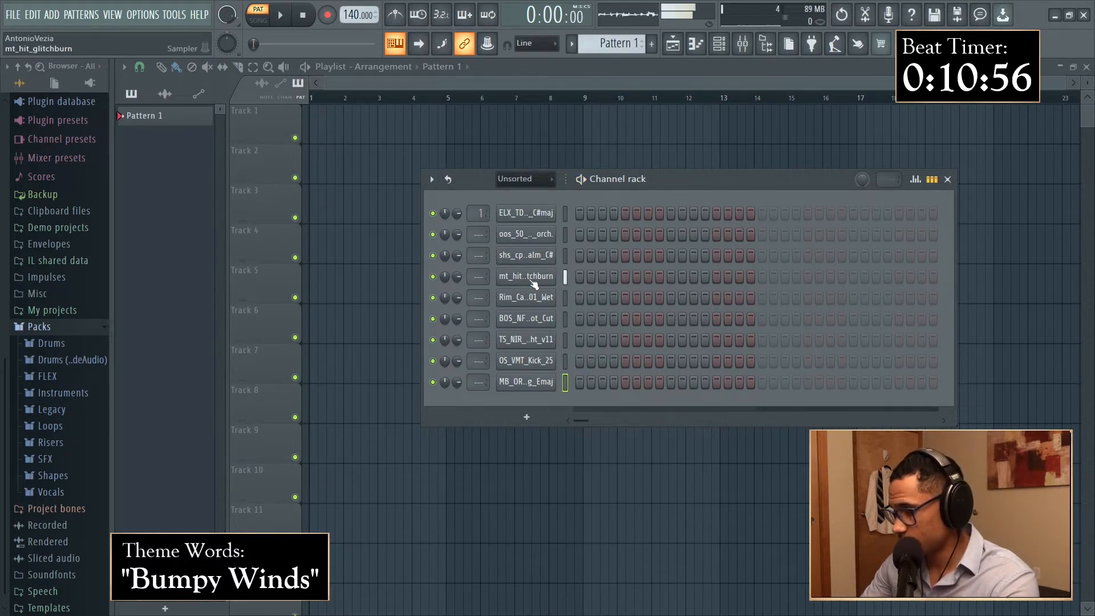
left_click(527, 278)
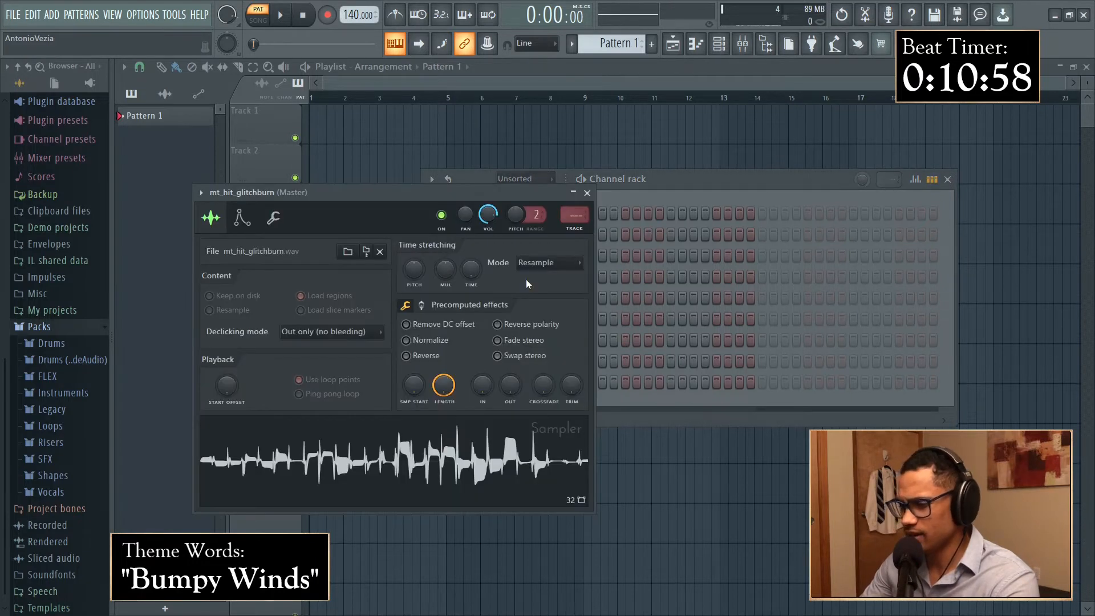
key("Escape")
key("q")
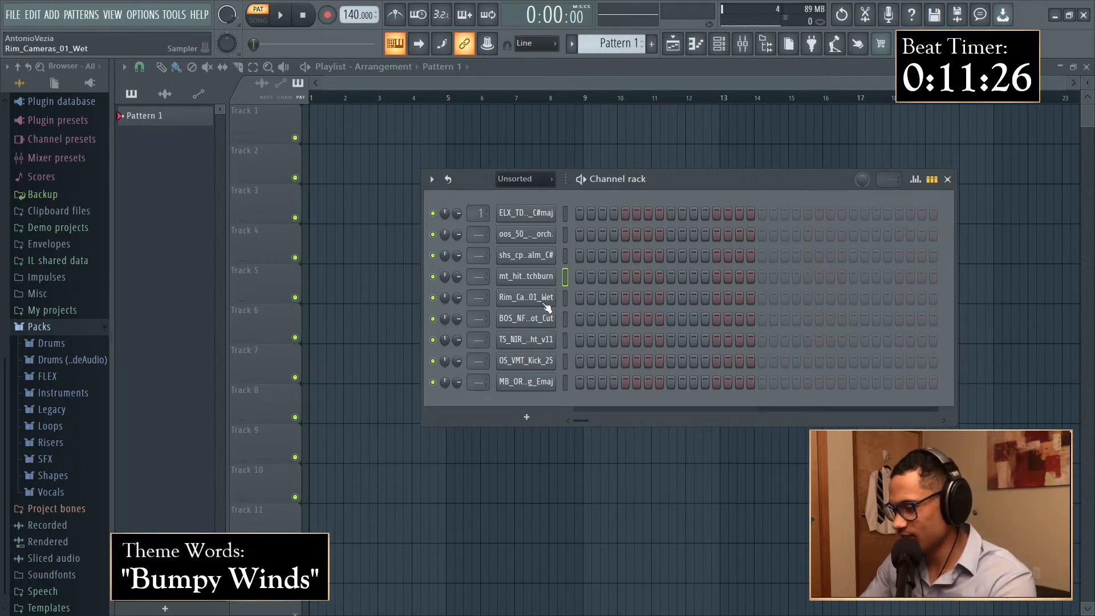
Step: Raise the Rim_Cameras_01_Wet channel's volume to 100% and enable Normalize on its sample
left_click(544, 296)
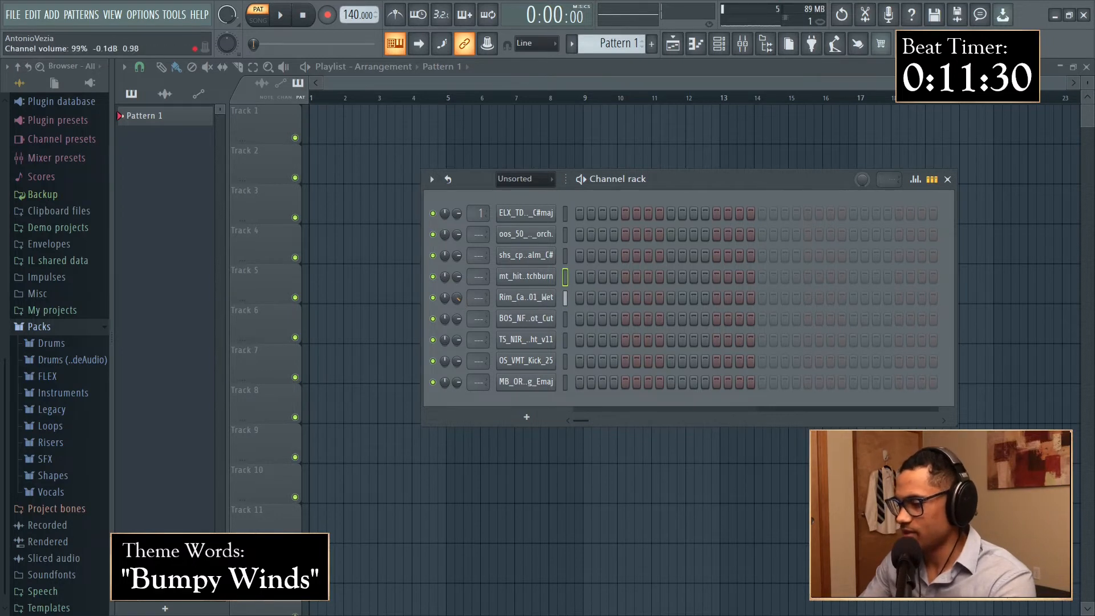
left_click_drag(458, 298, 458, 266)
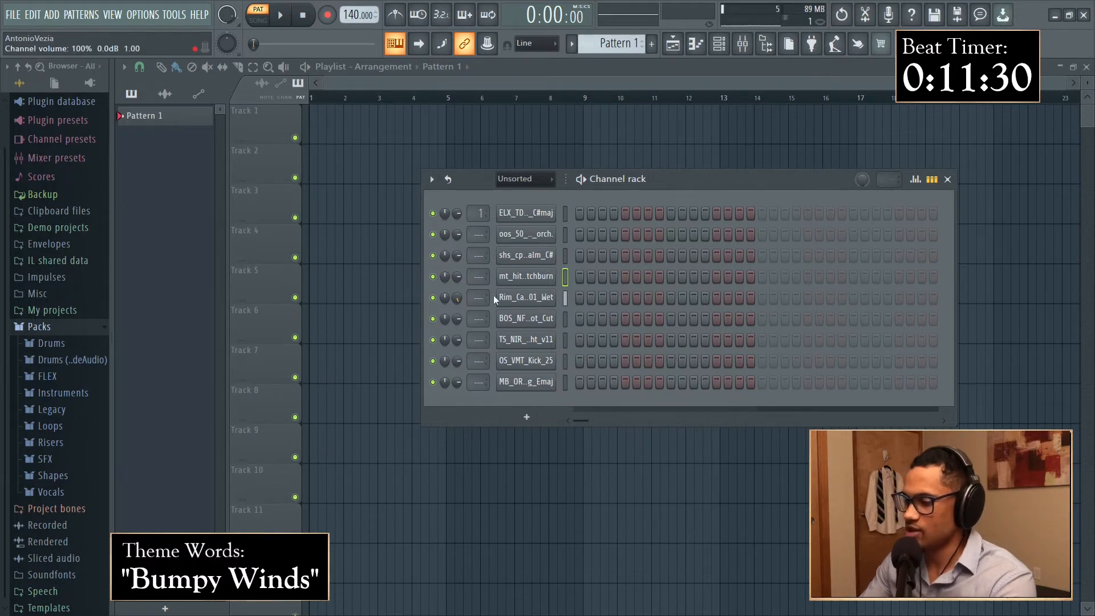
left_click(536, 301)
left_click(537, 302)
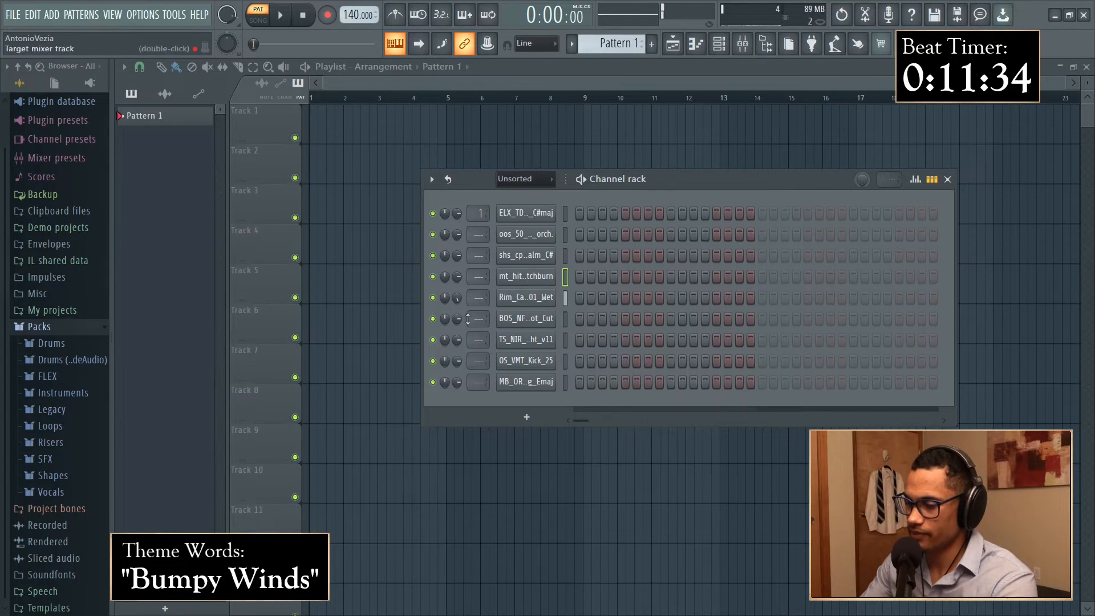
left_click(537, 302)
left_click(466, 377)
left_click(430, 496)
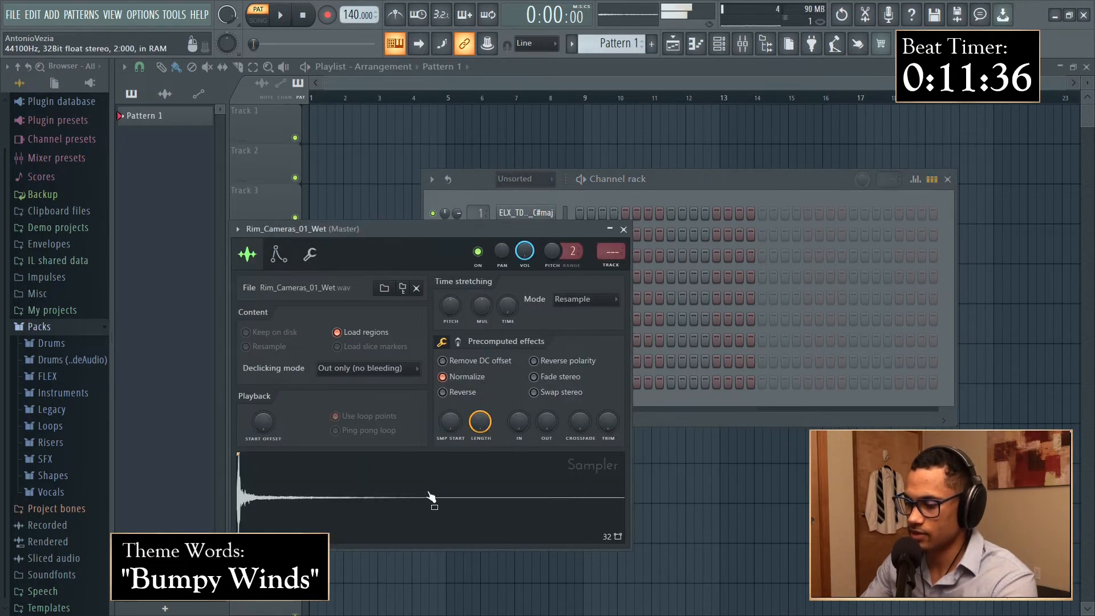
key("Escape")
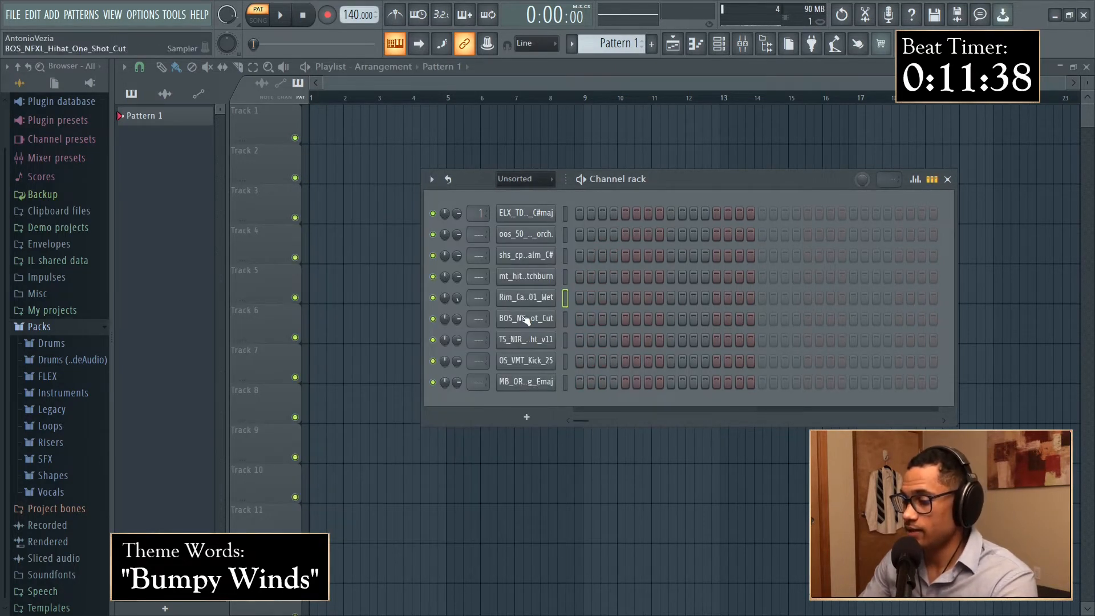
Step: Audition the BOS_NFXL_Hihat_One_Shot_Cut, TS_NIR_Z_JJ_hat_one_shot_tight_v11 and OS_VMT_Kick_25 channels in the Channel rack
left_click(525, 319)
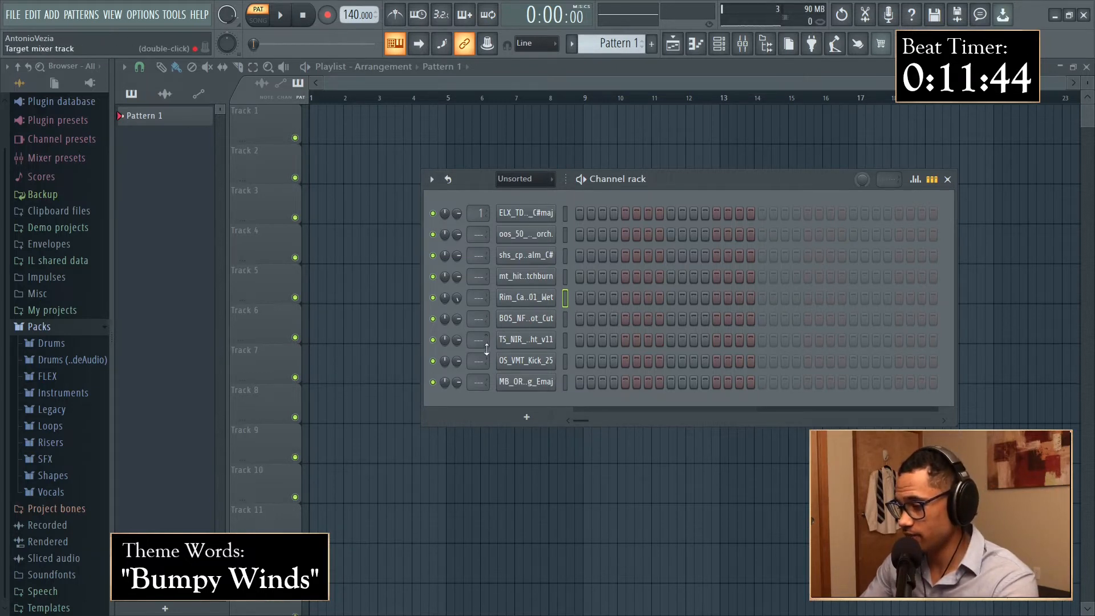
middle_click(514, 339)
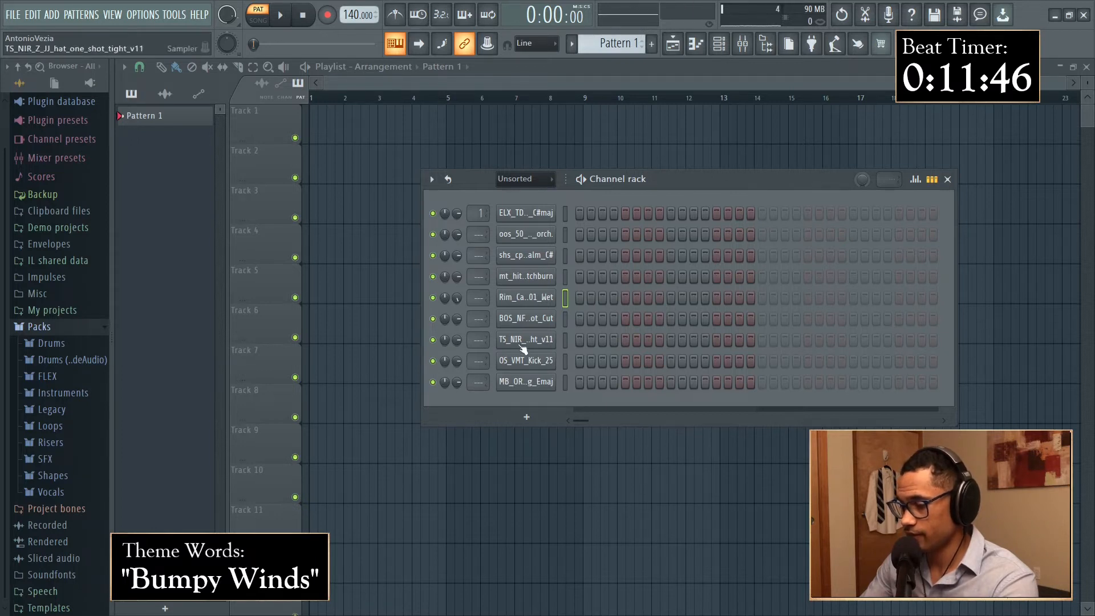
middle_click(520, 344)
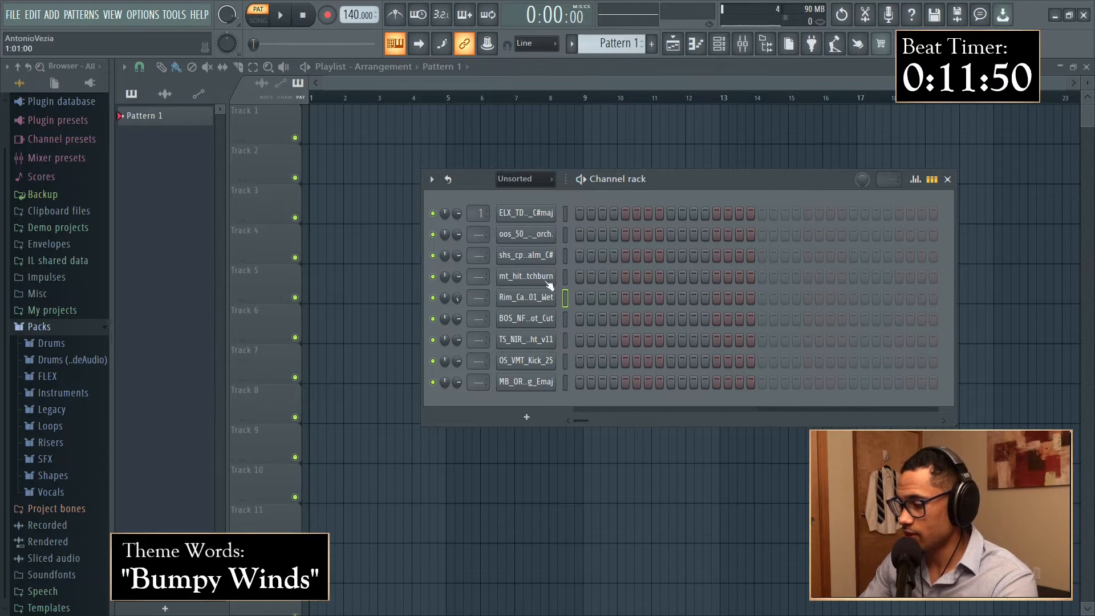
middle_click(515, 369)
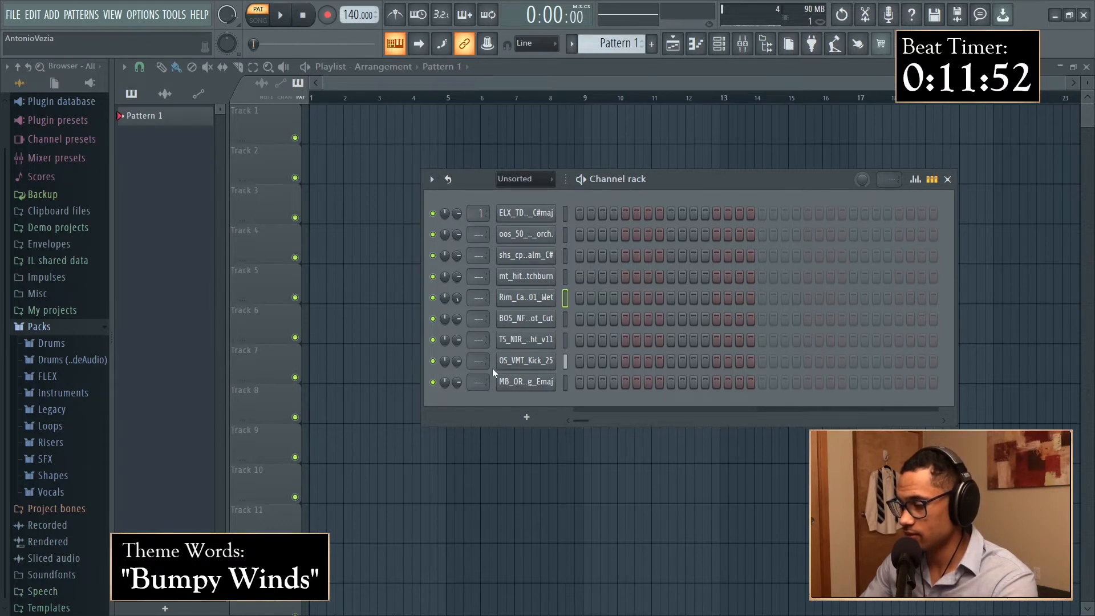
middle_click(514, 370)
middle_click(514, 365)
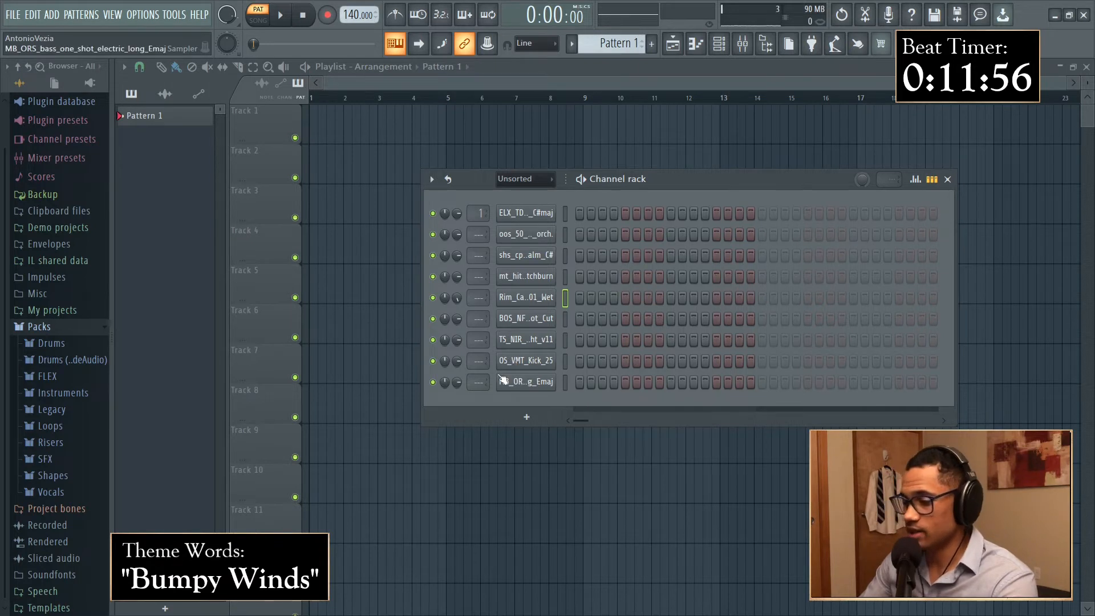
middle_click(515, 365)
middle_click(515, 367)
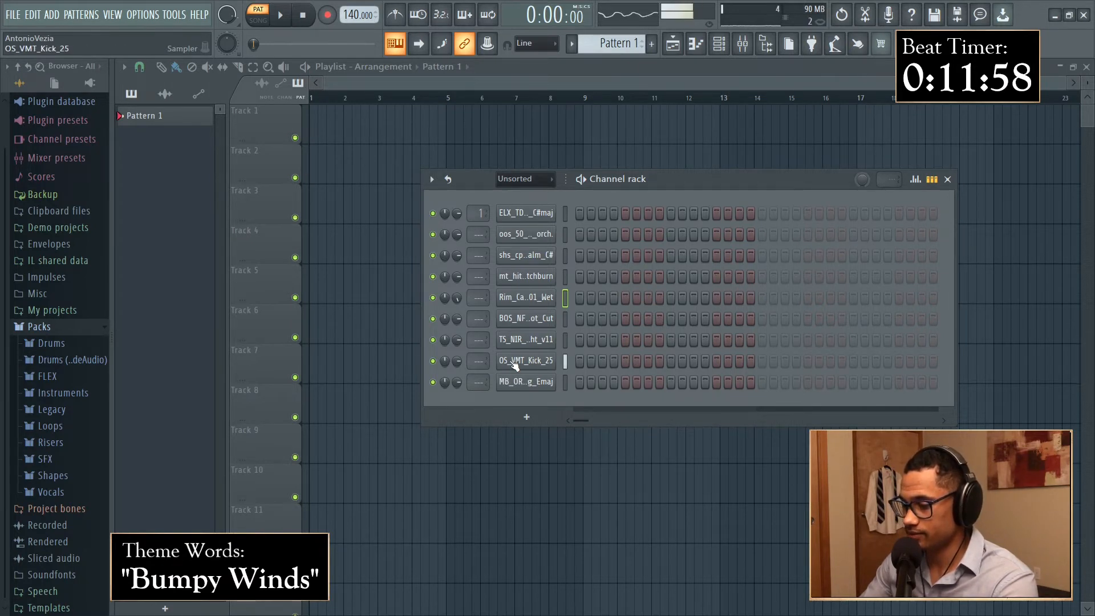
middle_click(515, 366)
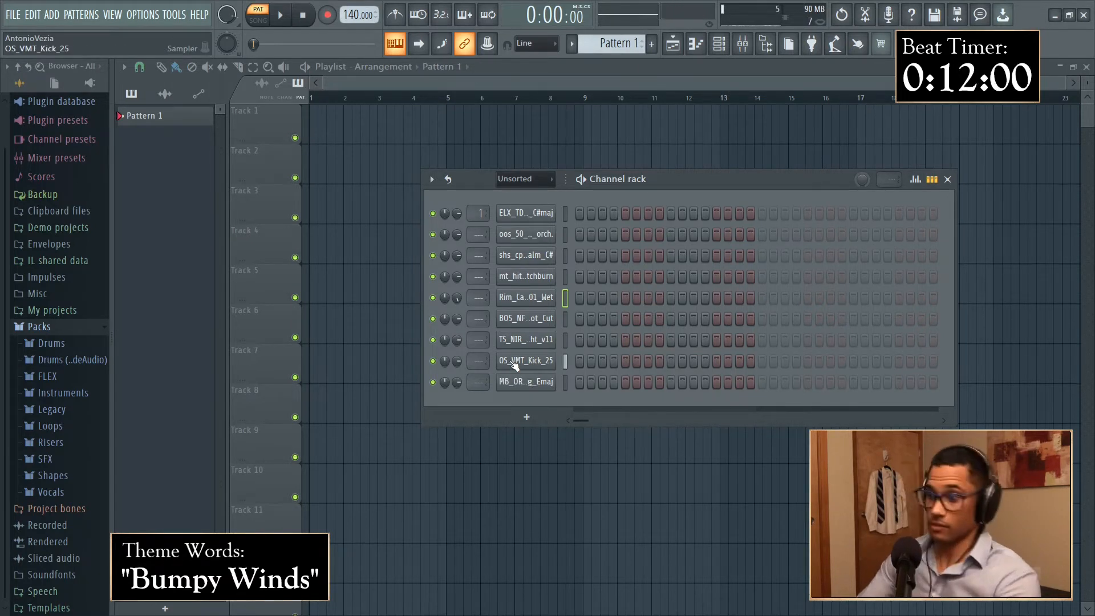
Step: Check the OS_VMT_Kick_25 channel's sampler settings and audition the MB_ORS_bass_one_shot_electric_long_Emaj bass channel
left_click(515, 366)
left_click(514, 367)
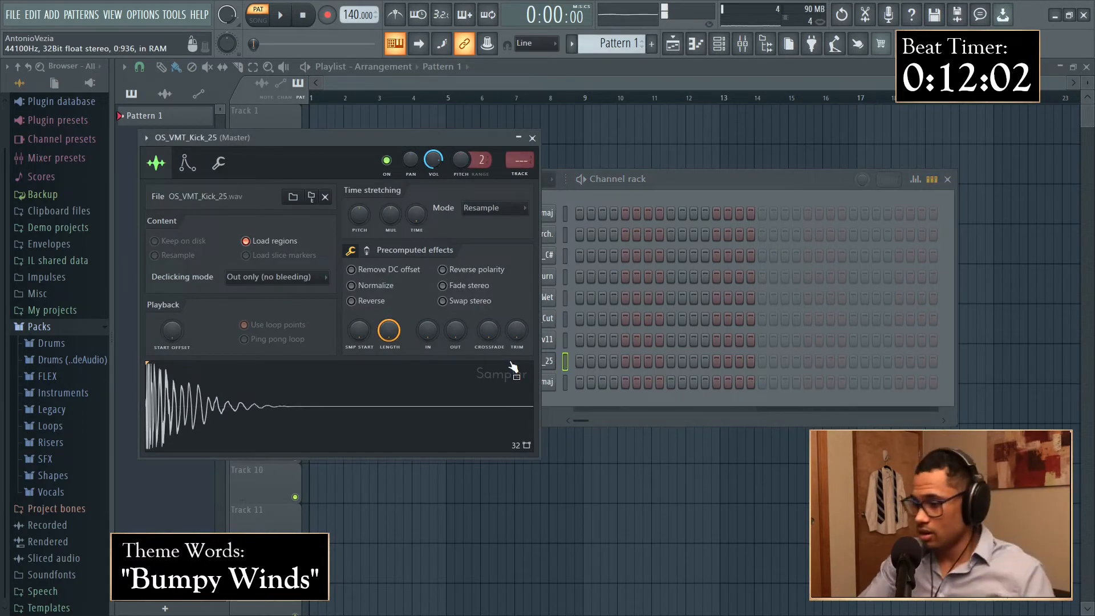
left_click(597, 198)
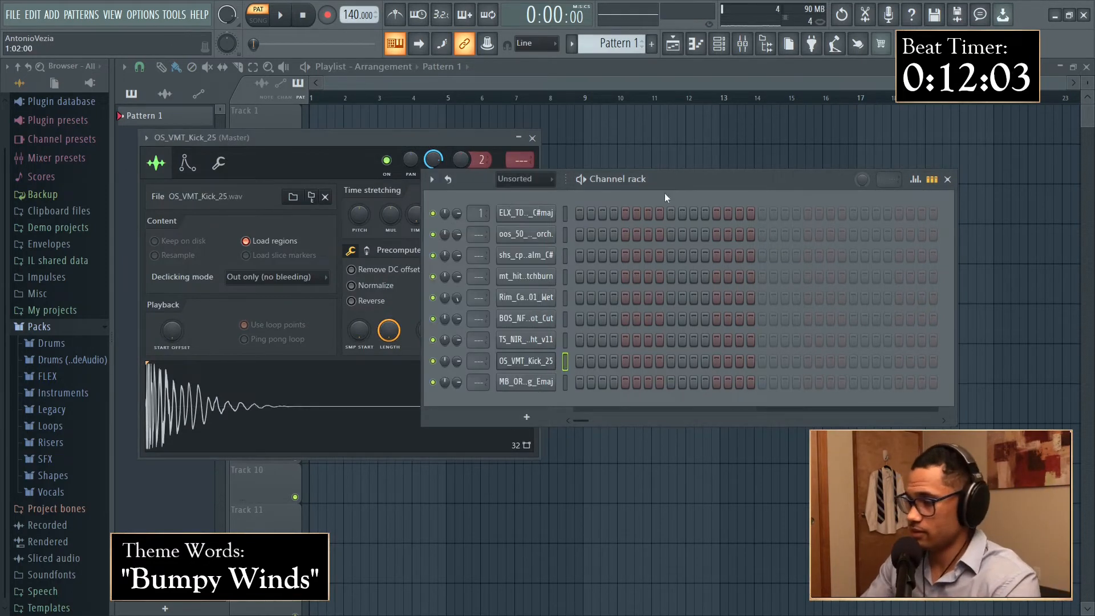
middle_click(533, 388)
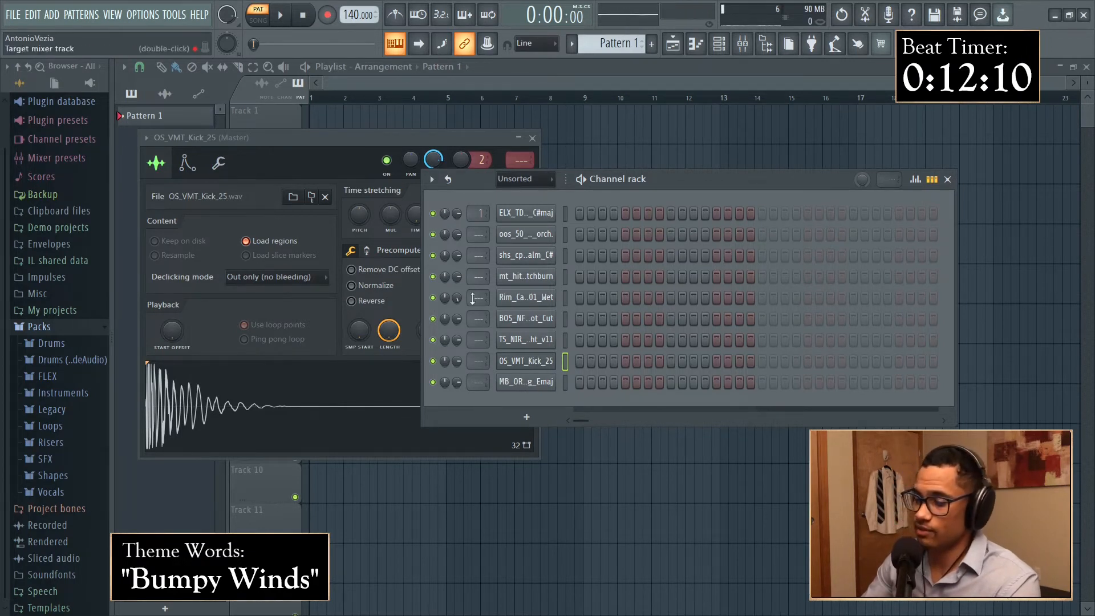
left_click_drag(659, 182, 672, 178)
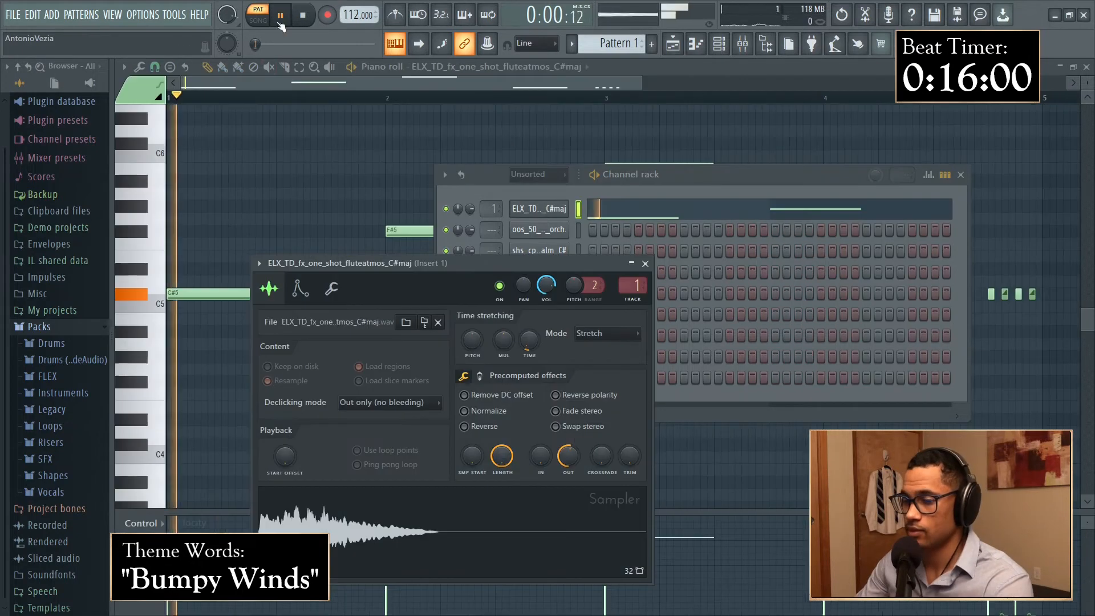
Step: Play back the ELX_TD_fx_one_shot_fluteatmos_C#maj notes in the Piano roll, then stop playback and close the Piano roll
left_click(273, 81)
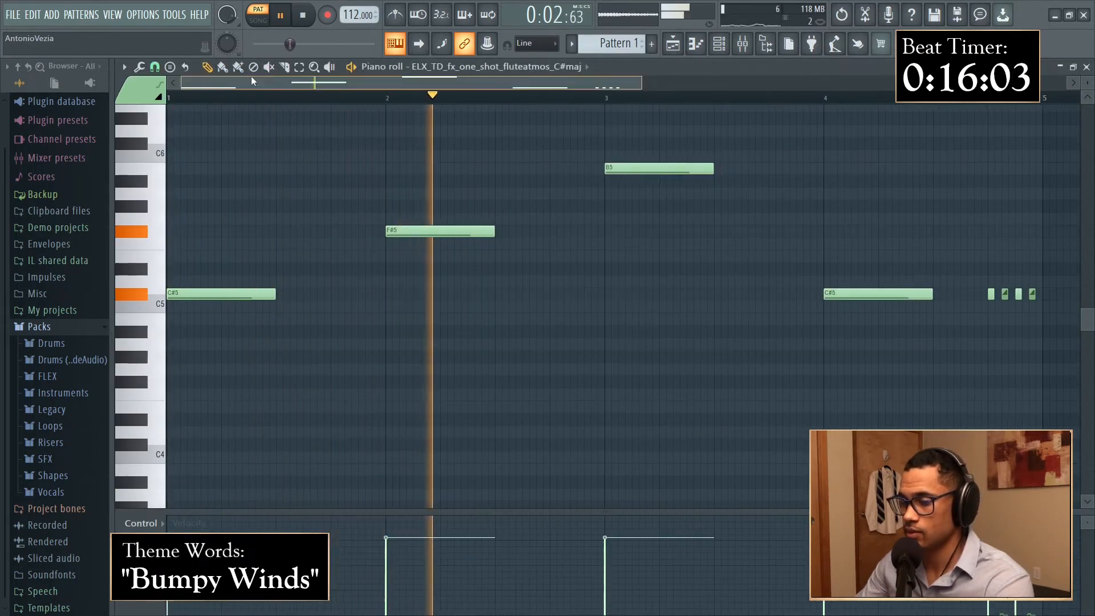
scroll(367, 99, "down", 2)
scroll(367, 100, "down", 1)
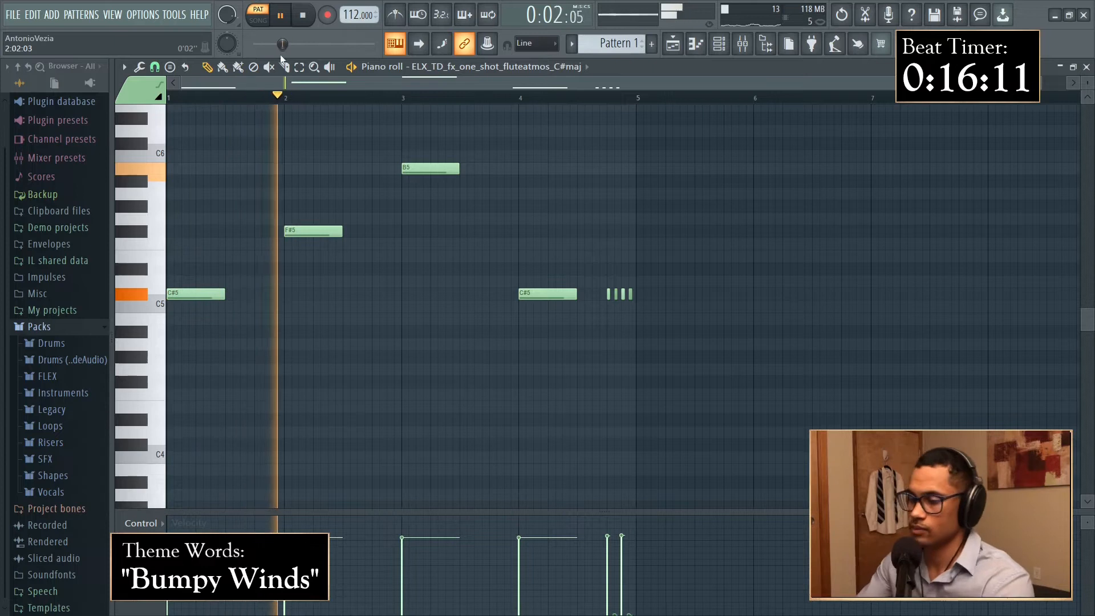
key("space")
key("F7")
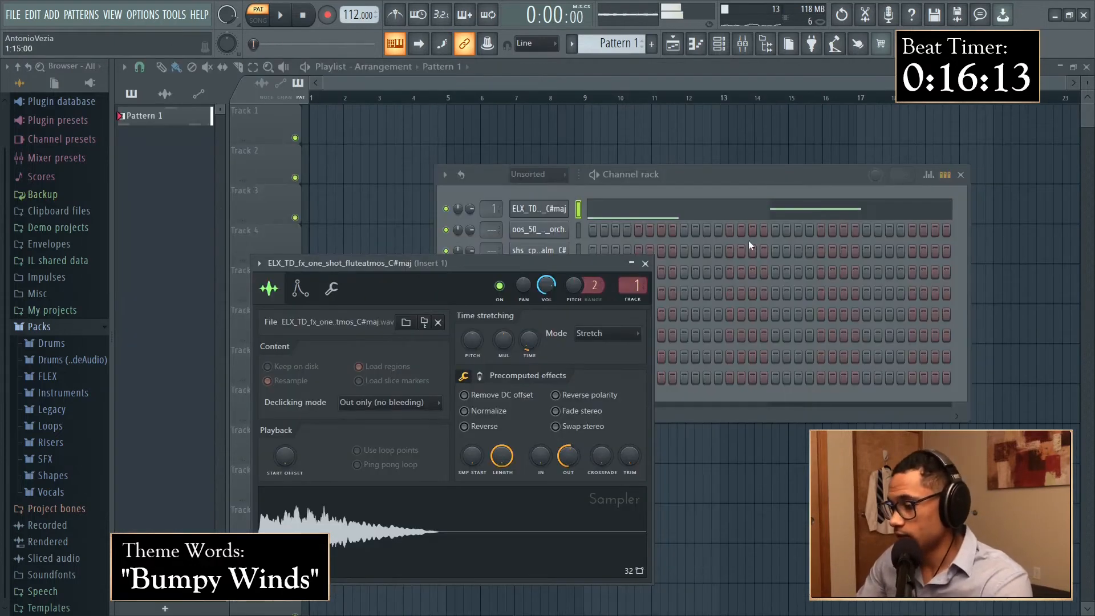
Step: Open the oos_50_d_Gm_calliope_flute_orch. channel in the Piano roll and play back its long F4 note from bar 1
left_click(732, 179)
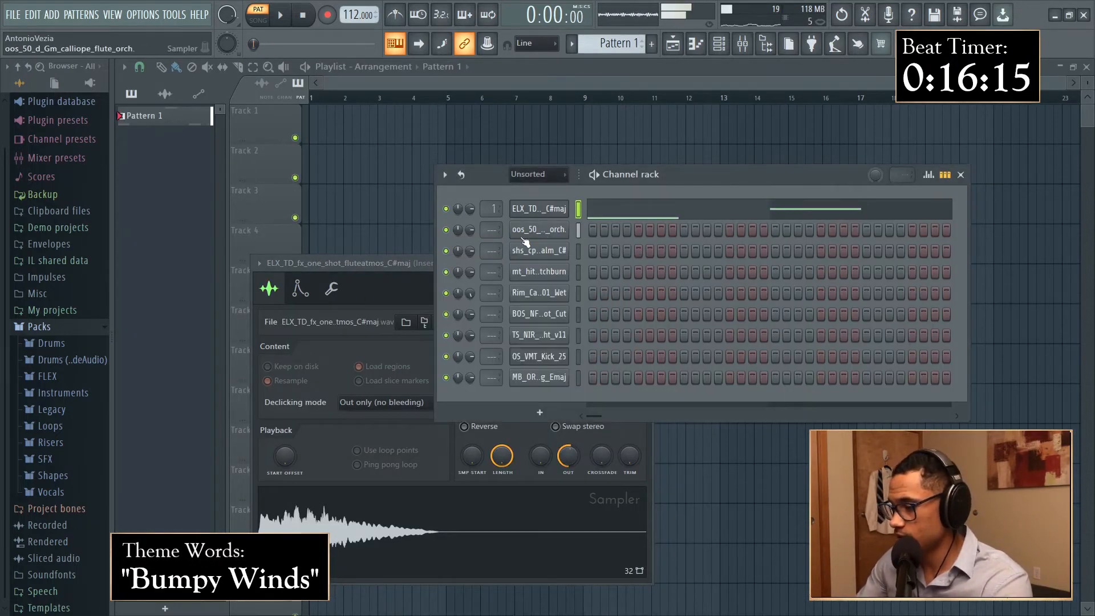
right_click(547, 231)
left_click(588, 229)
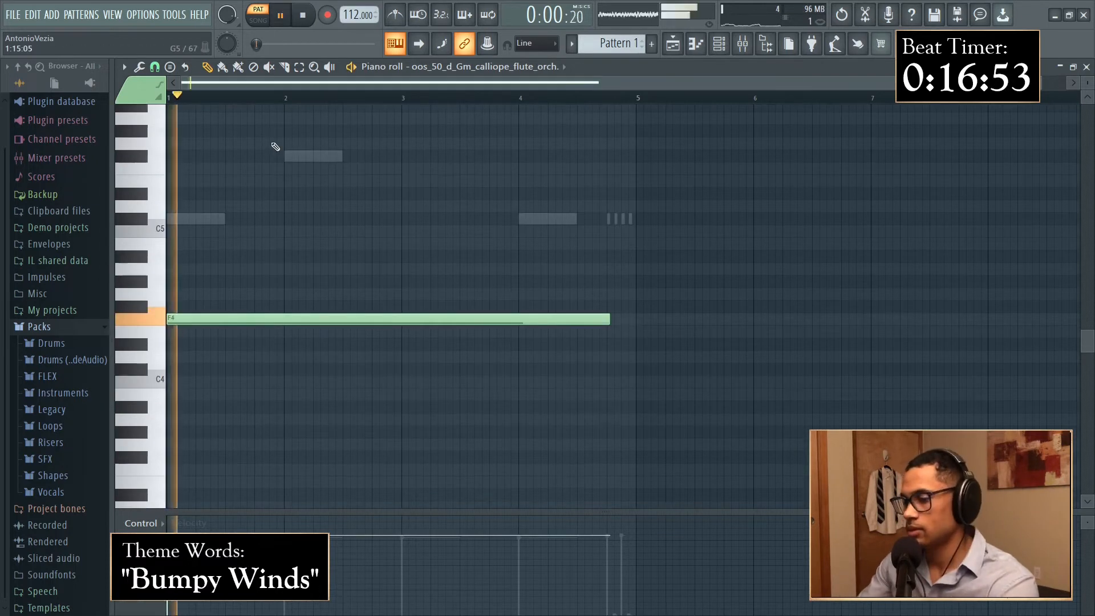
key("space")
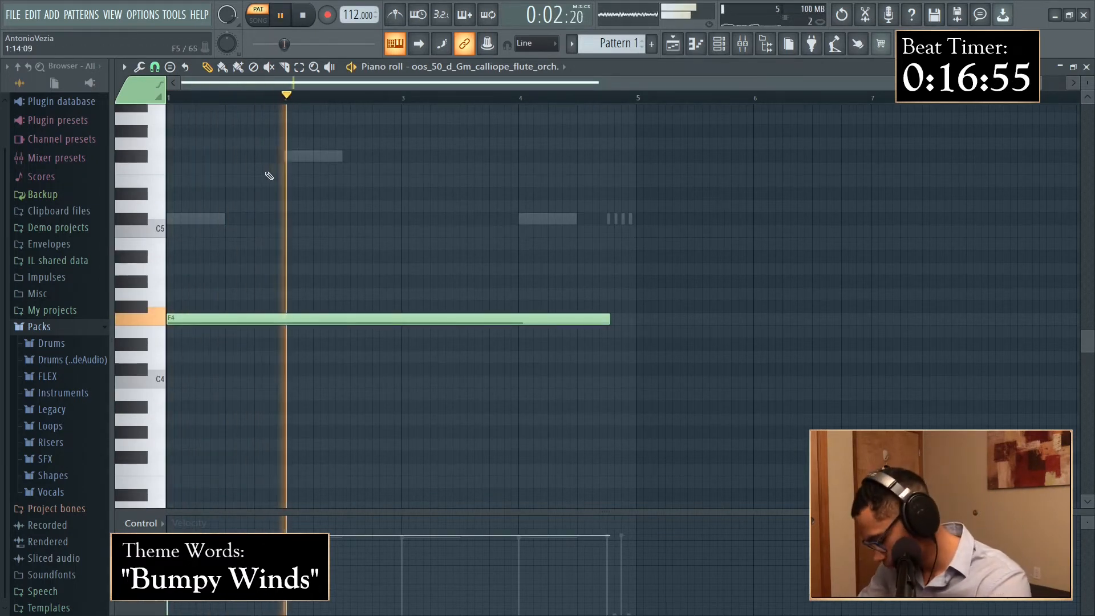
key("space")
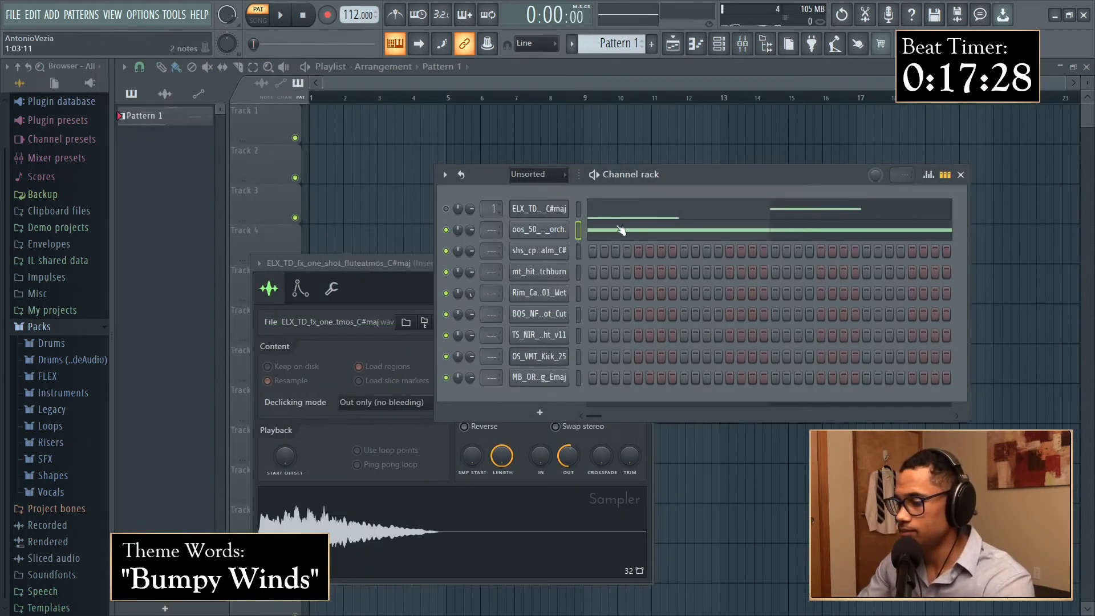
Step: Add a short F4 note before bar 2 and an F#4 slide note above it in the calliope flute melody, then play it back
left_click(620, 230)
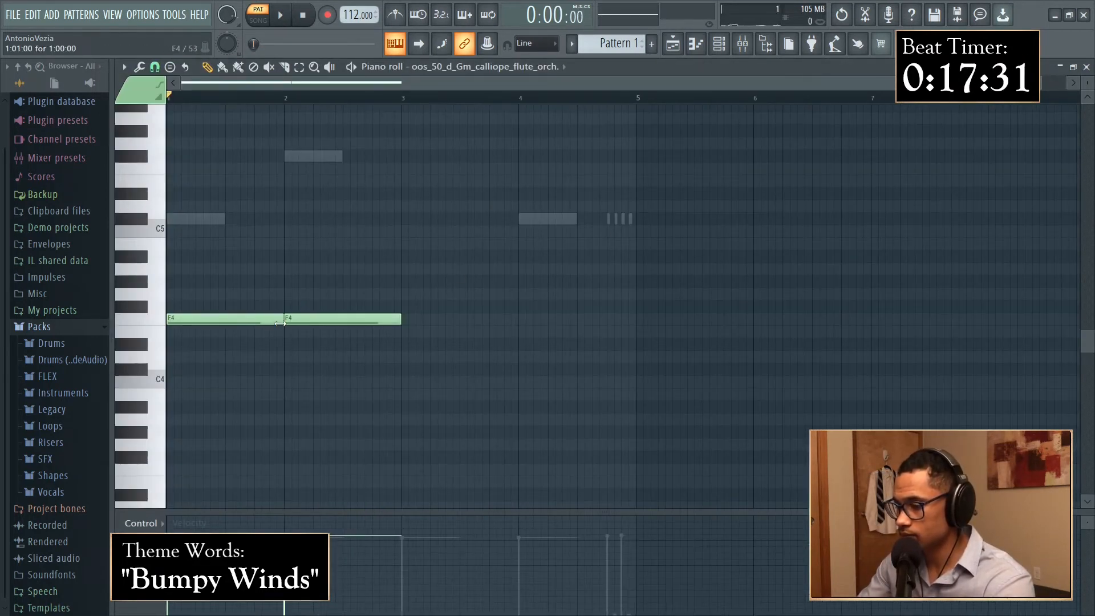
left_click(258, 335)
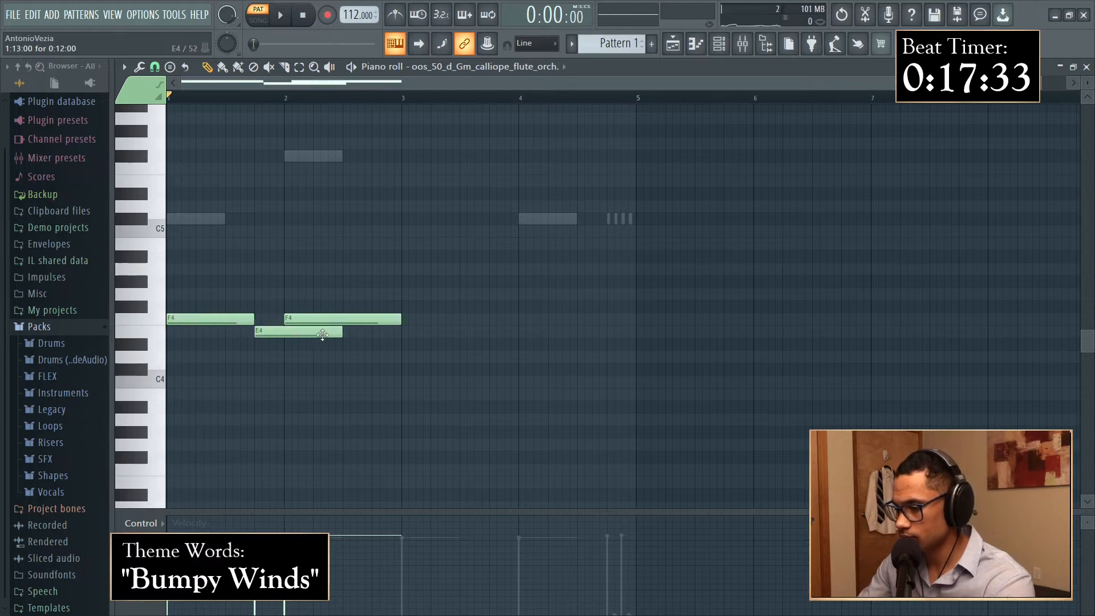
left_click_drag(337, 335, 273, 313)
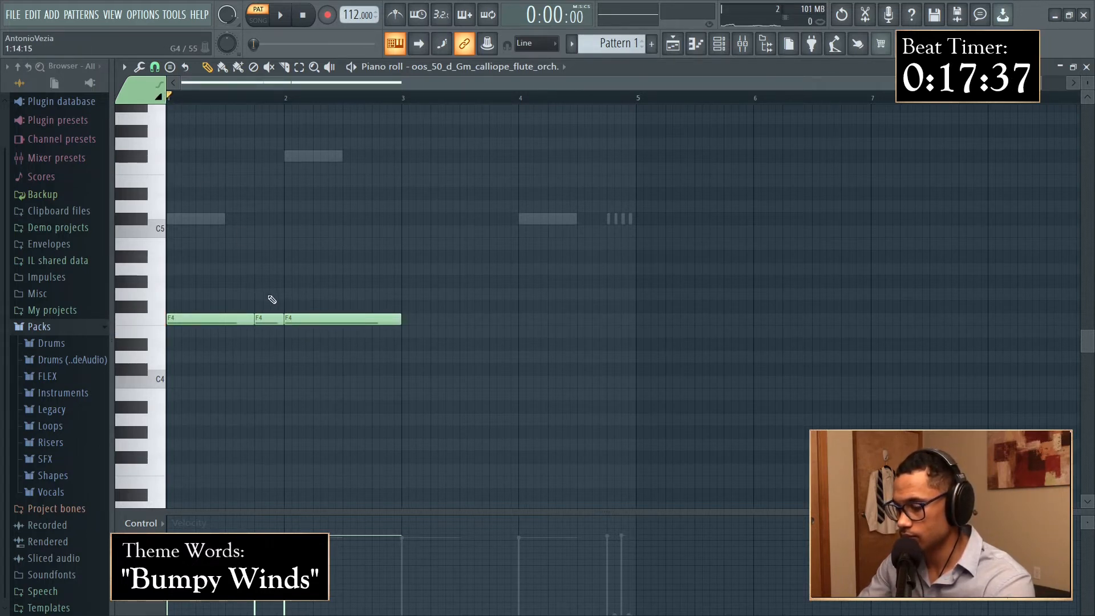
left_click(270, 305)
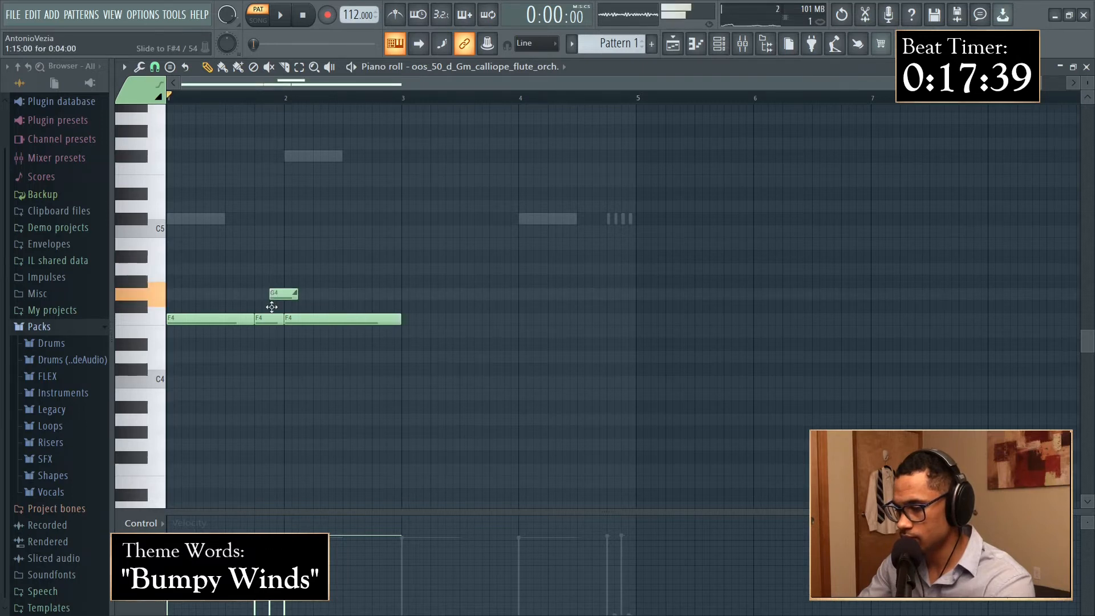
key("space")
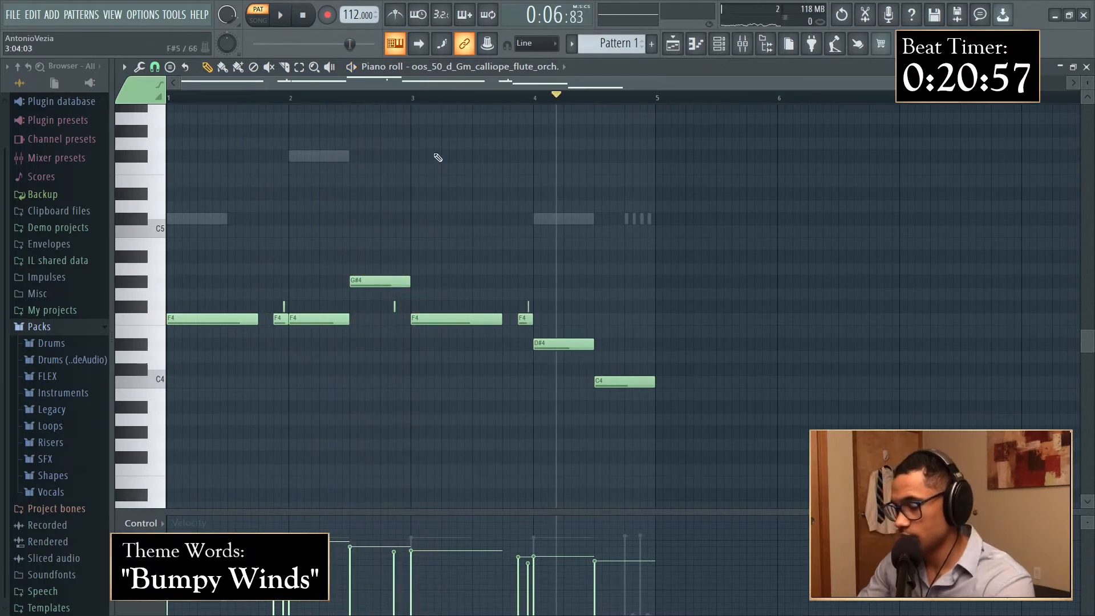
left_click_drag(415, 101, 105, 133)
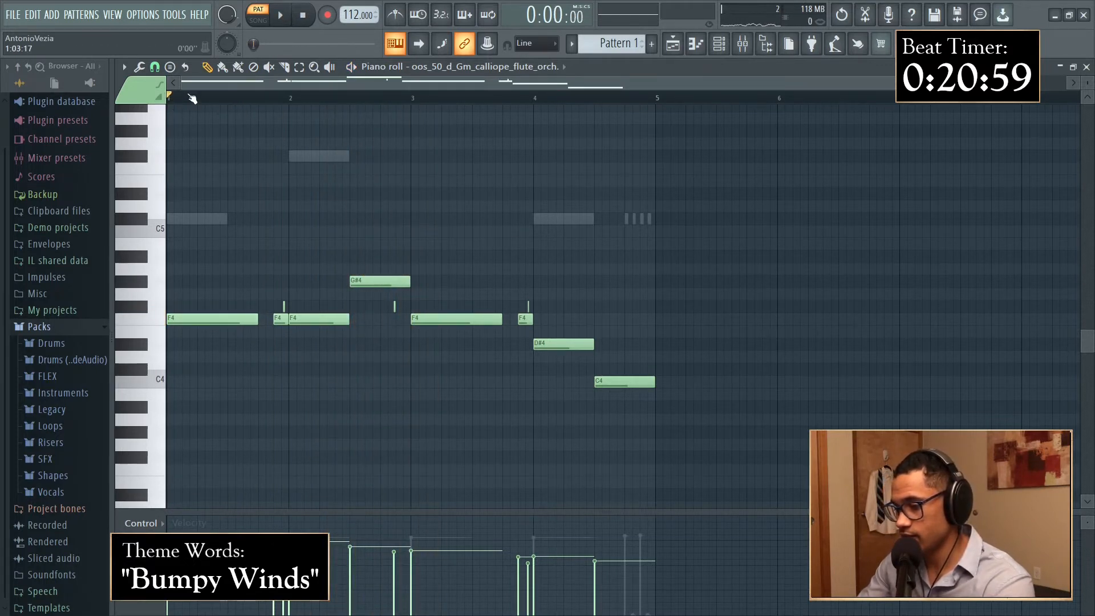
Step: Play back the calliope flute melody, enlarge the velocity lane to inspect it, then shrink the lane and return to the Channel rack
scroll(201, 94, "down", 1)
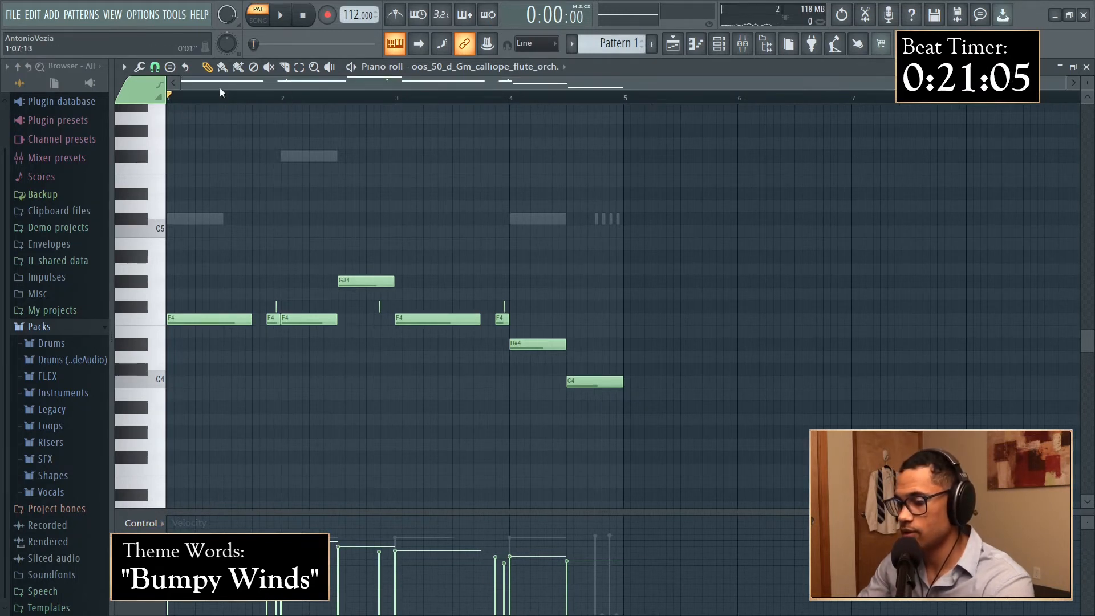
key("space")
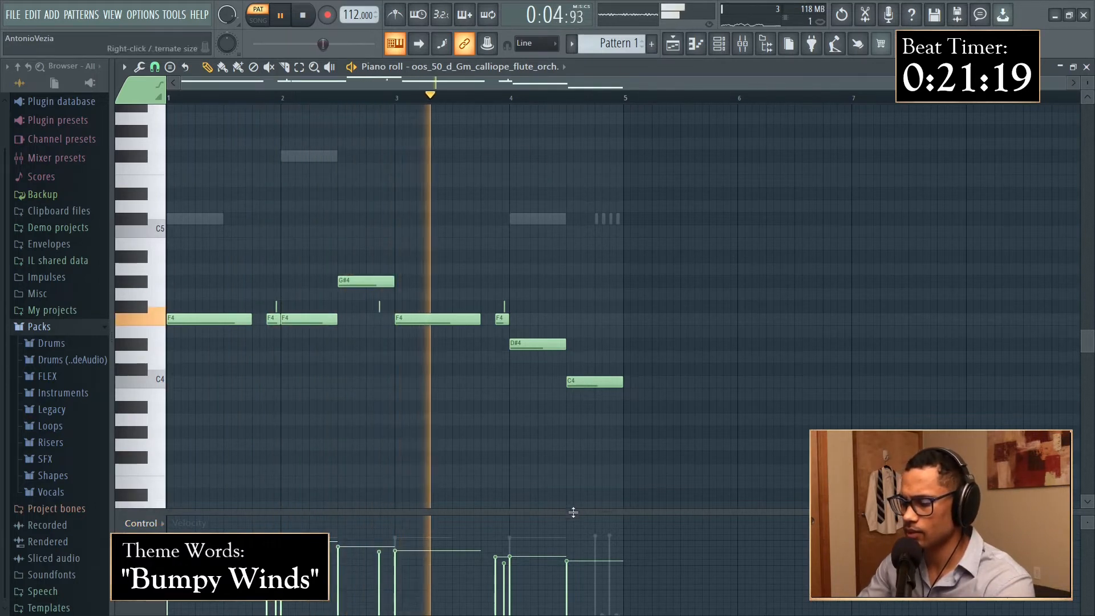
left_click_drag(573, 508, 587, 242)
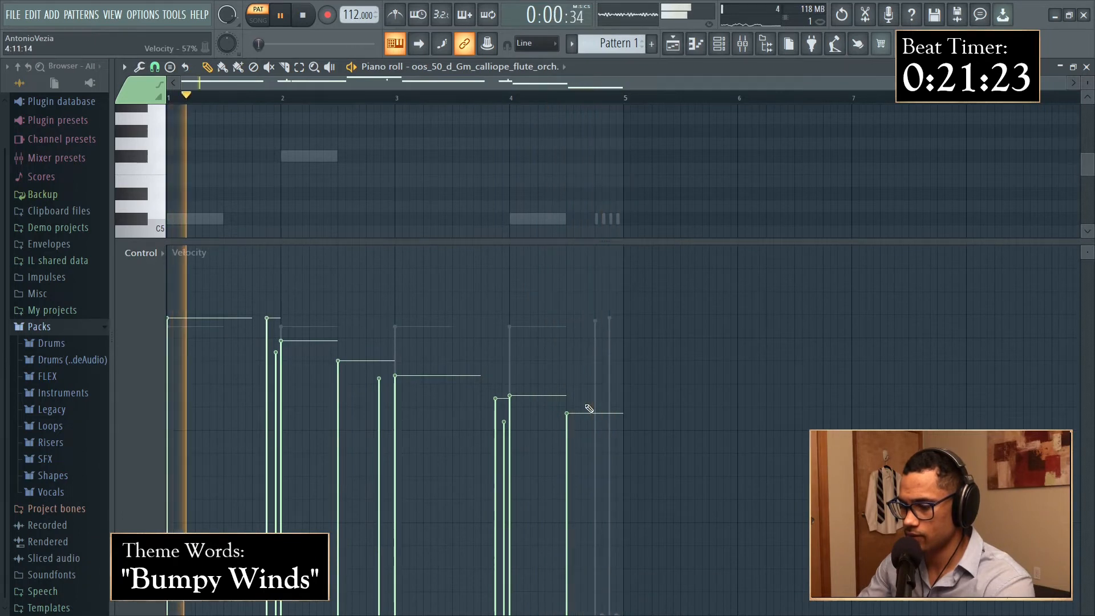
key("space")
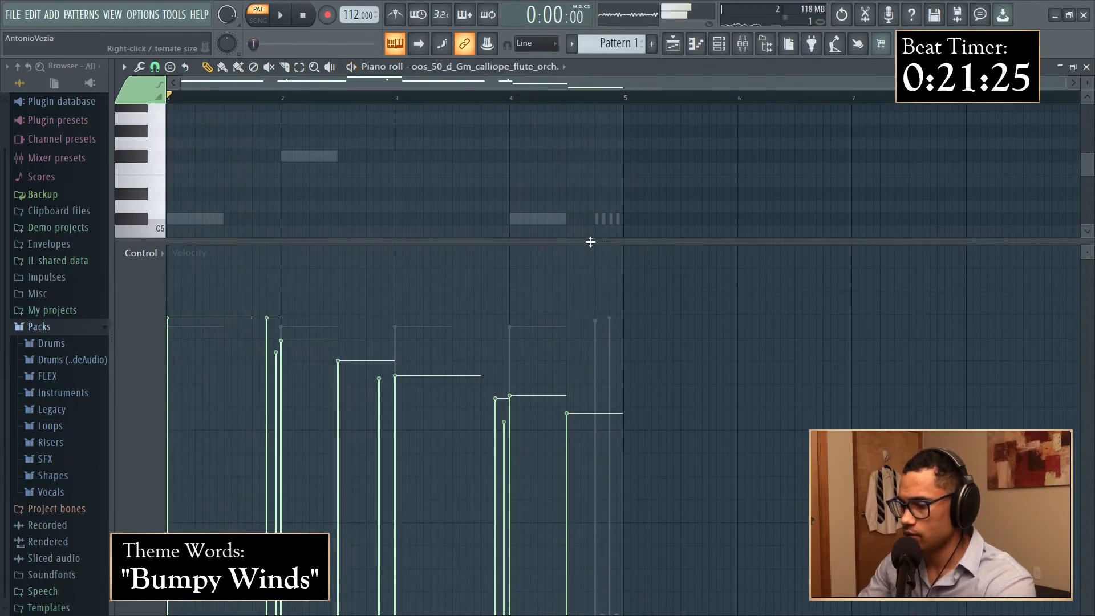
left_click_drag(589, 242, 528, 497)
key("F7")
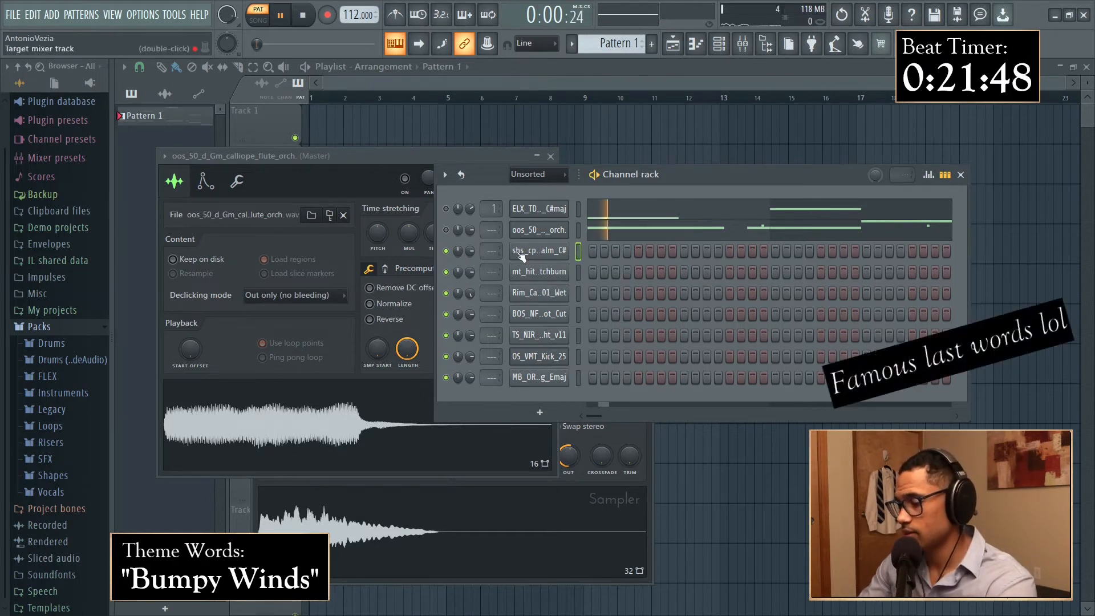
Step: Mute the shs_cp_pad_chord_becalm_C# channel, unmute the oos_50_d_Gm_calliope_flute_orch. channel, and play the pattern back
left_click(449, 250)
left_click(448, 234)
key("space")
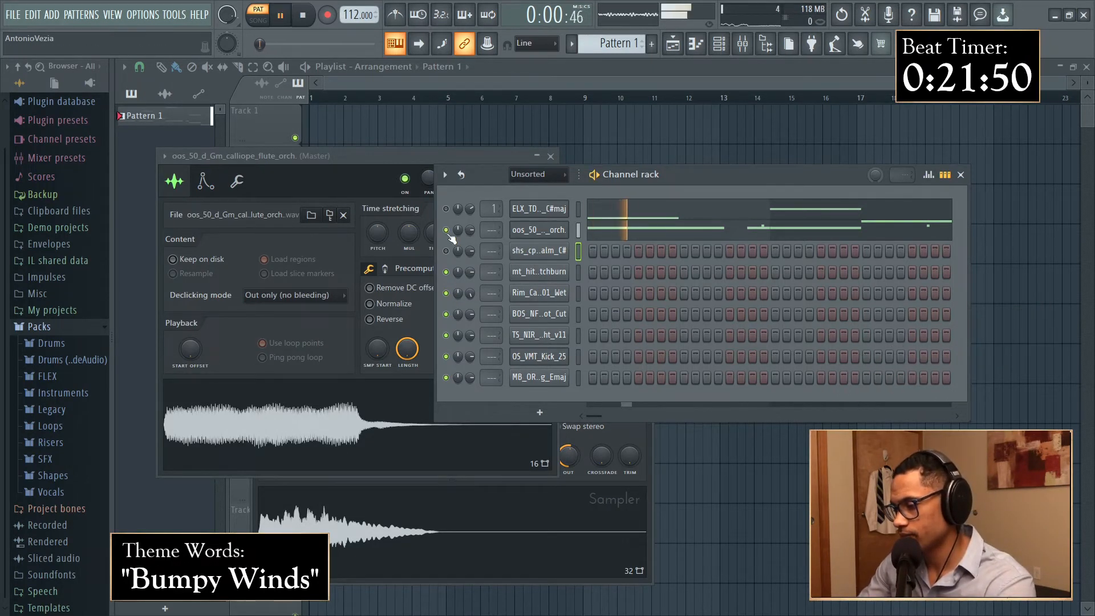
key("space")
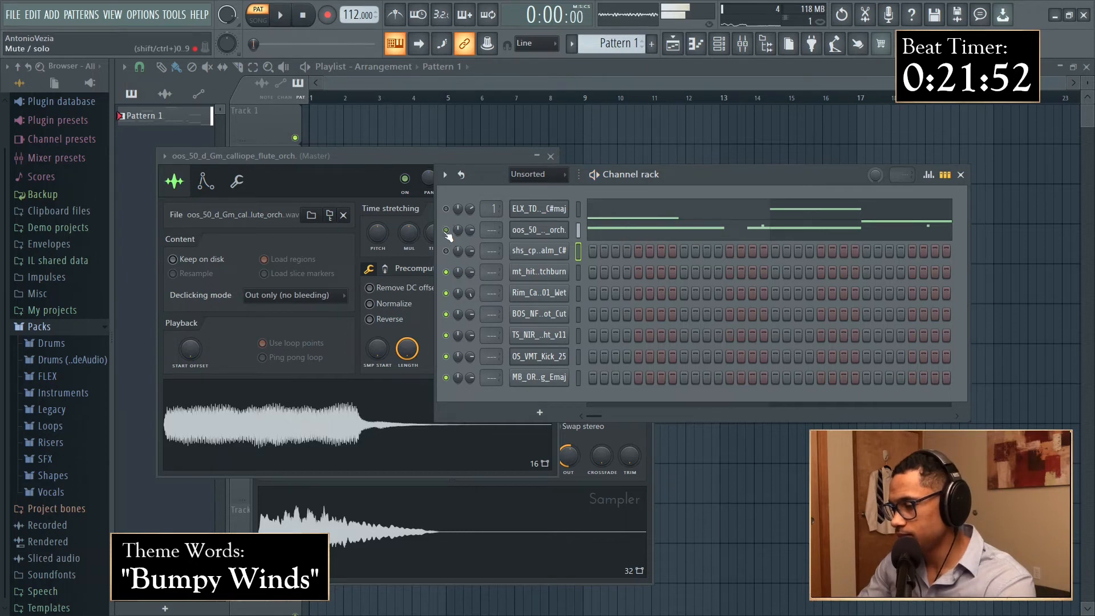
key("space")
key("space")
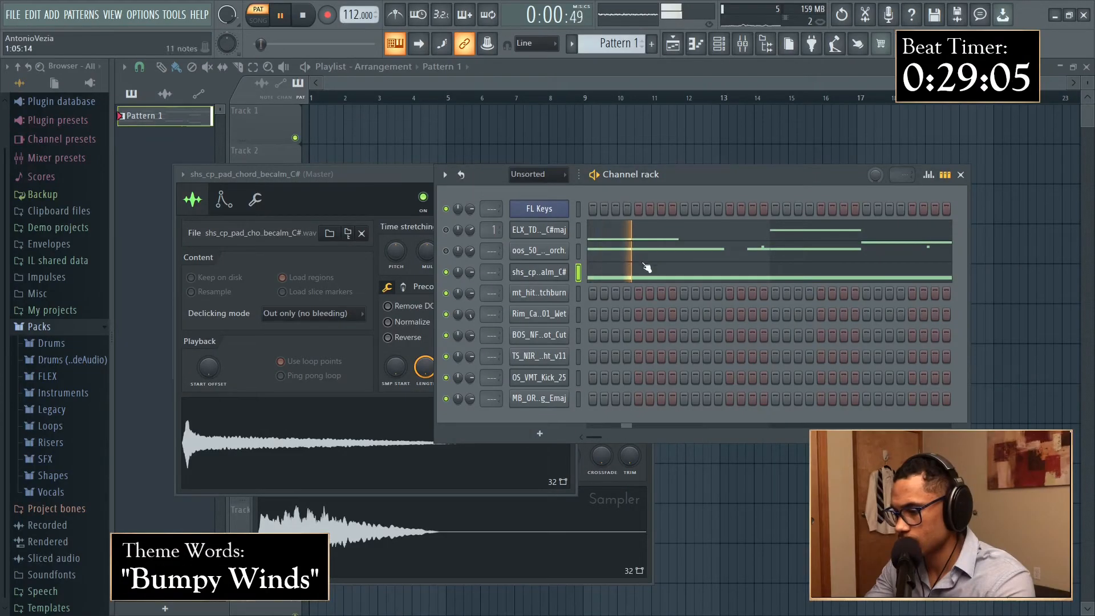
Step: Lower the shs_cp_pad_chord_becalm_C# channel's long note at bar 3 to C5 in the Piano roll while the pattern plays, then stop playback
left_click(570, 286)
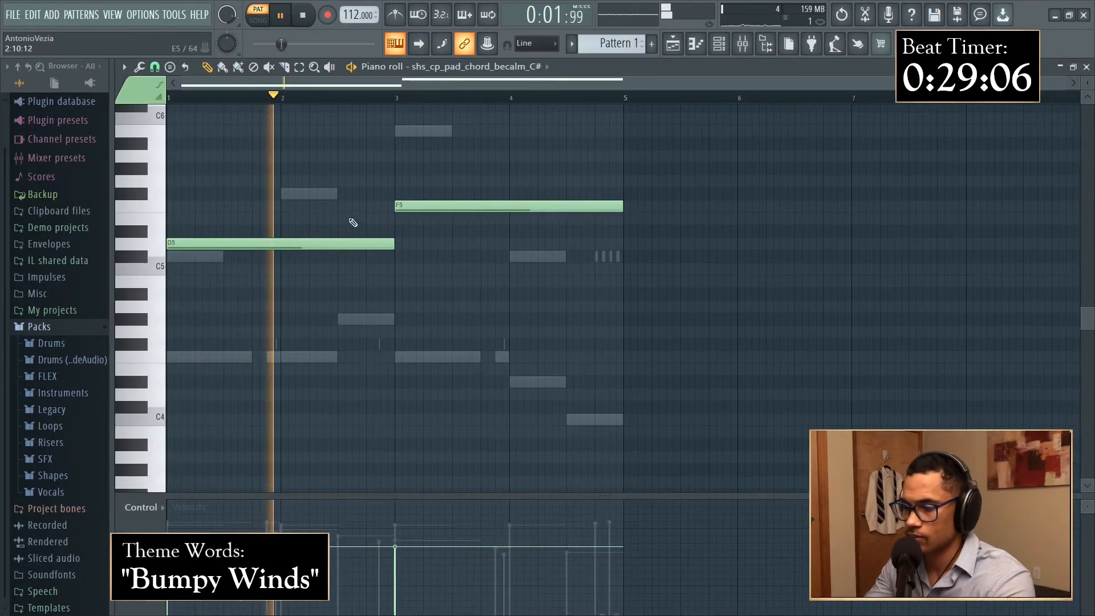
left_click_drag(423, 210, 426, 281)
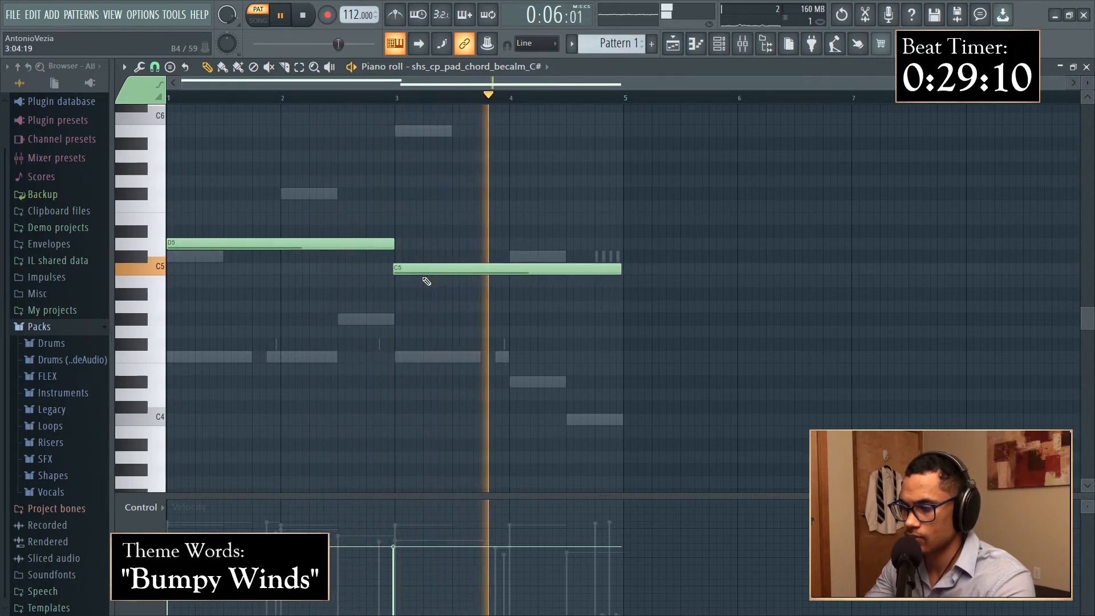
key("space")
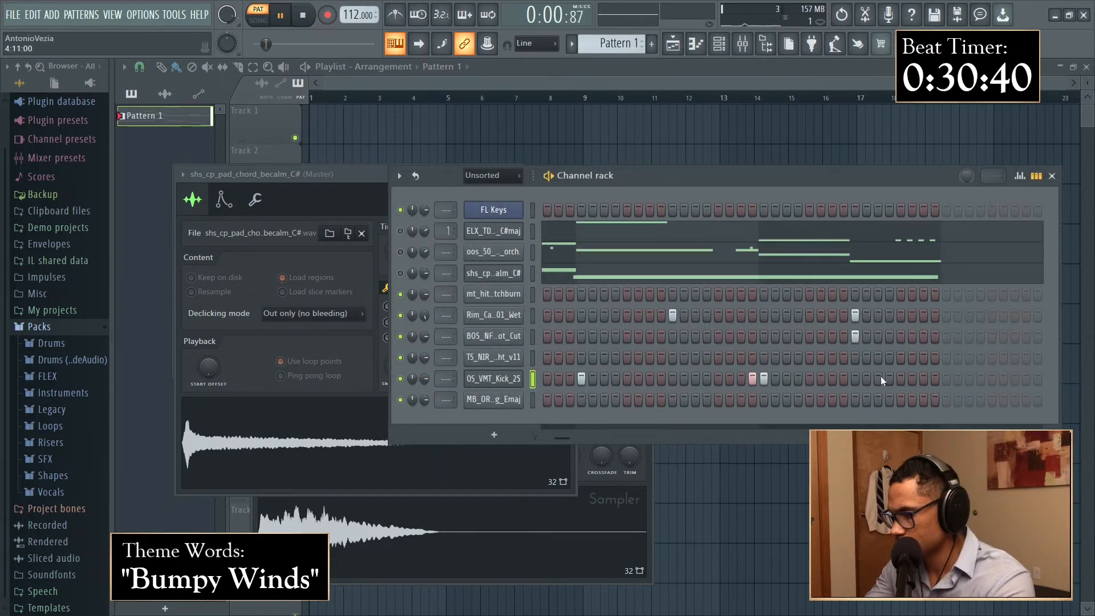
Step: Fill the last four OS_VMT_Kick_25 steps of bar 4, and replace the BOS_NFXL hi-hat hit at step 9 with a TS_NIR hat hit
left_click(913, 378)
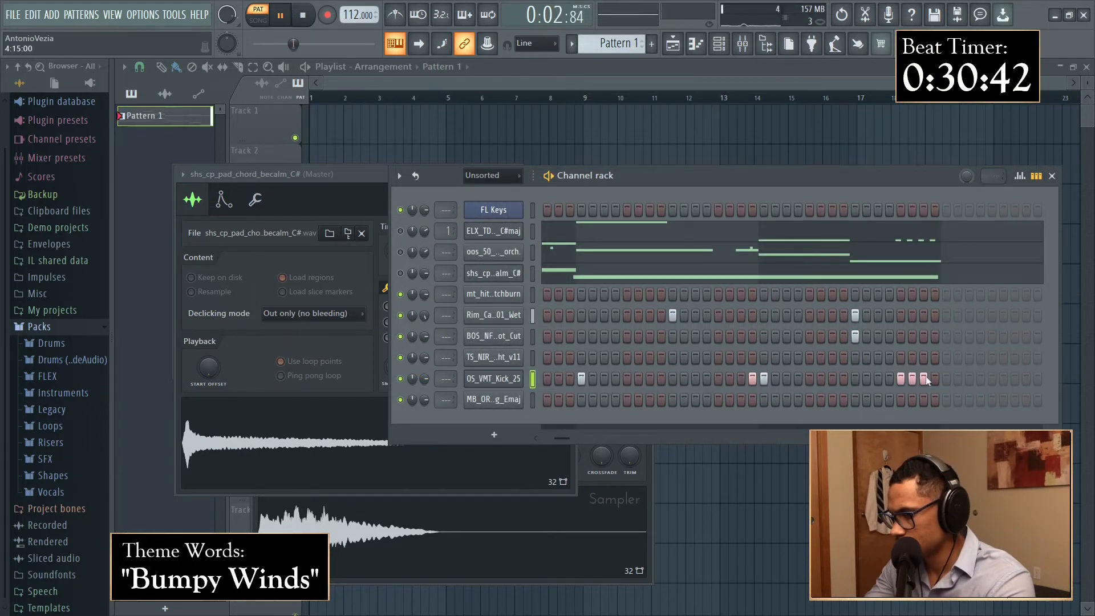
left_click(936, 378)
right_click(856, 336)
left_click(856, 357)
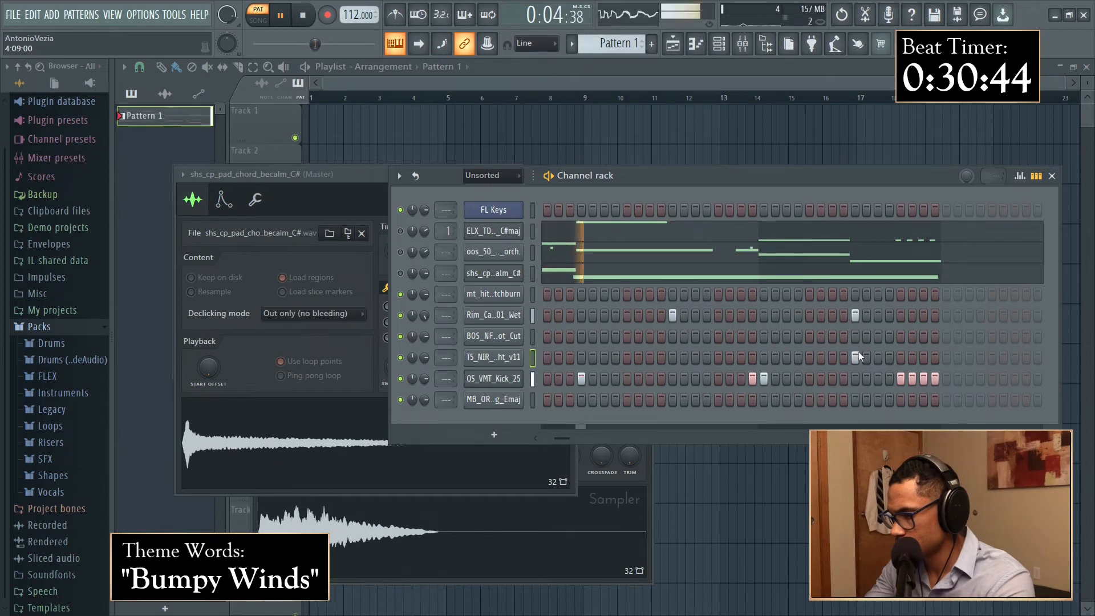
Step: Draw a rising velocity ramp across the rapid OS_VMT_Kick_25 notes at the end of bar 4 and play the pattern back
right_click(502, 392)
left_click(549, 377)
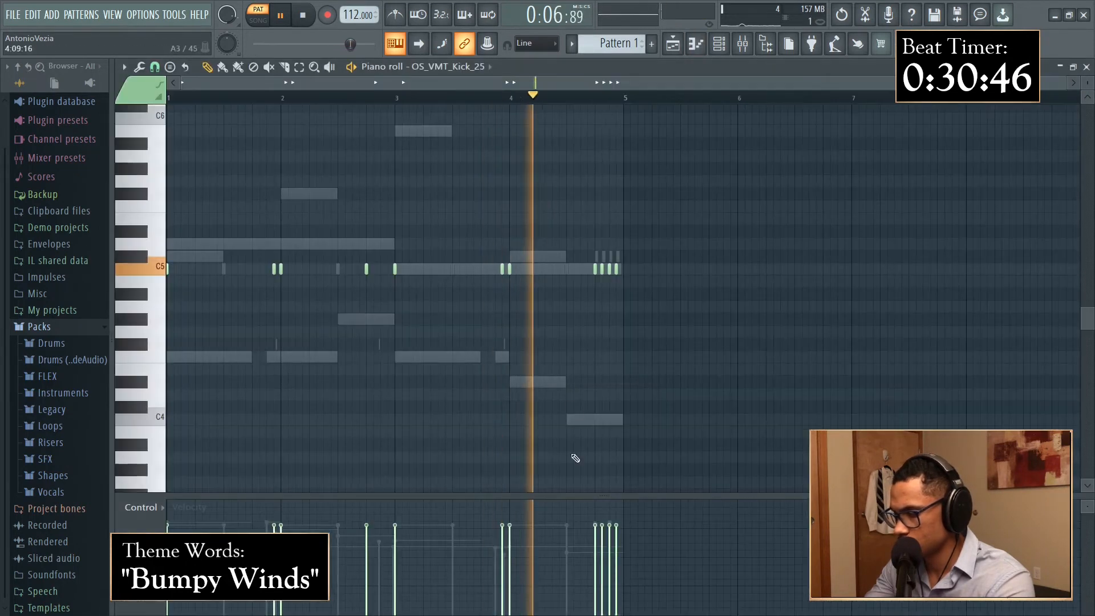
scroll(605, 257, "up", 4)
key("space")
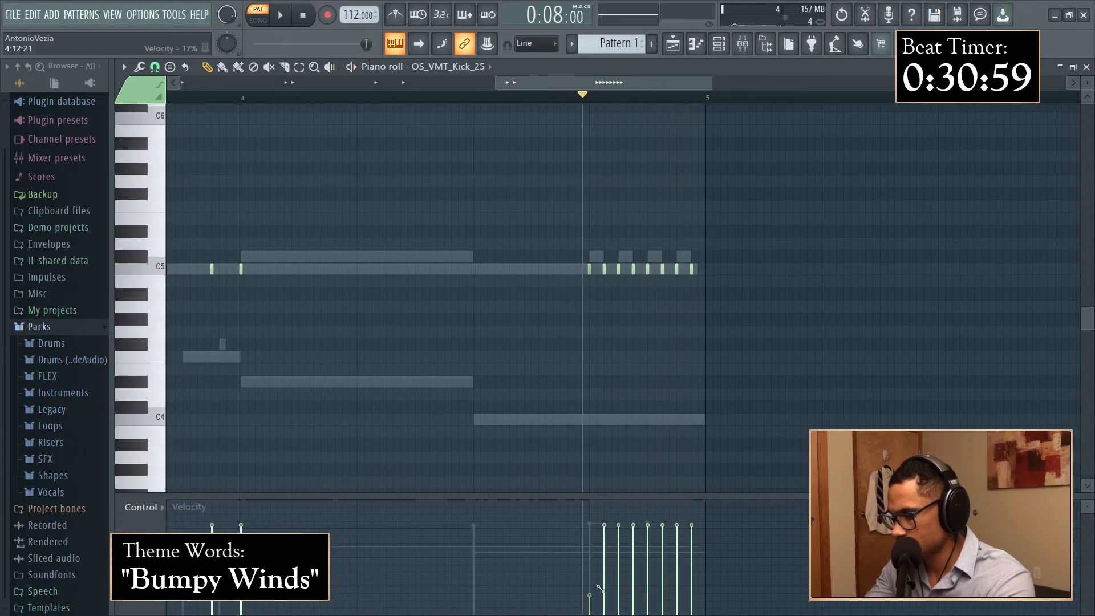
left_click_drag(600, 588, 691, 547)
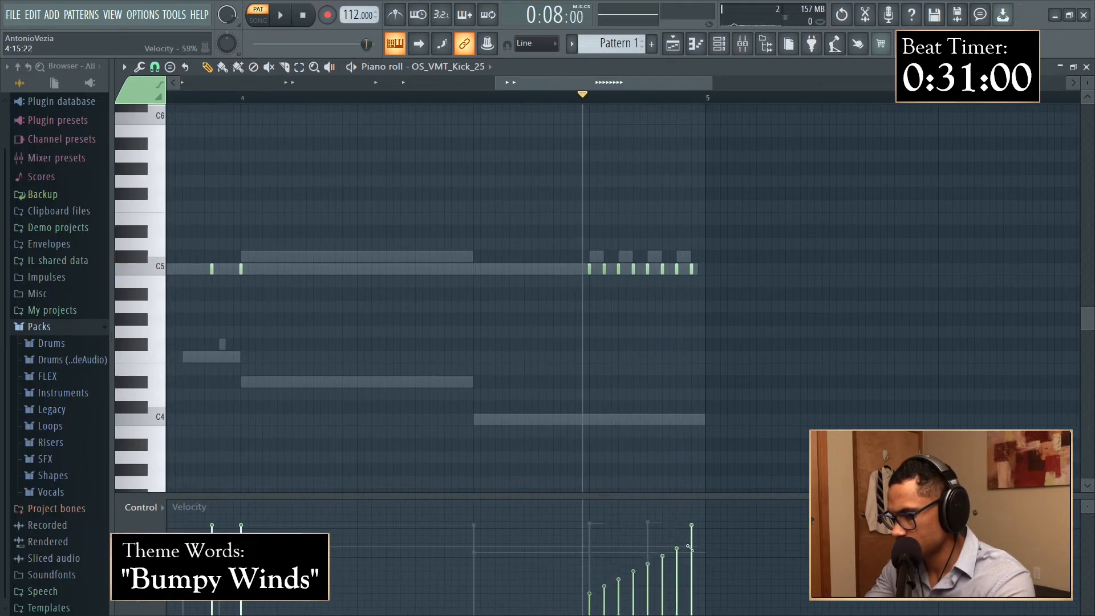
key("space")
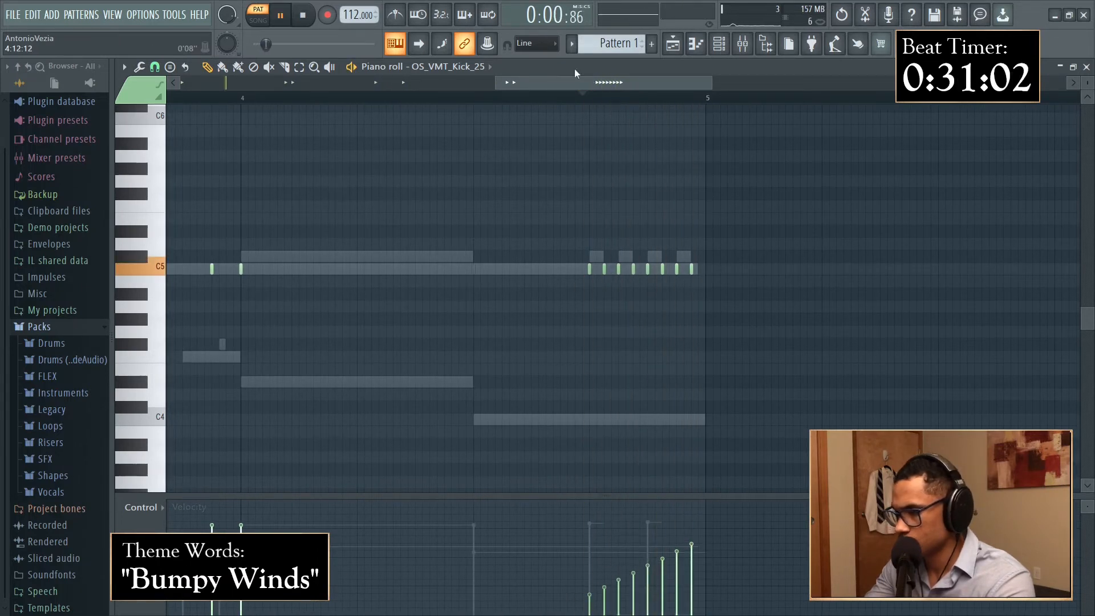
Step: Widen and reposition the Channel rack to show the pattern from bar 1, stop playback, and open the OS_VMT_Kick_25 channel in the Piano roll
key("F7")
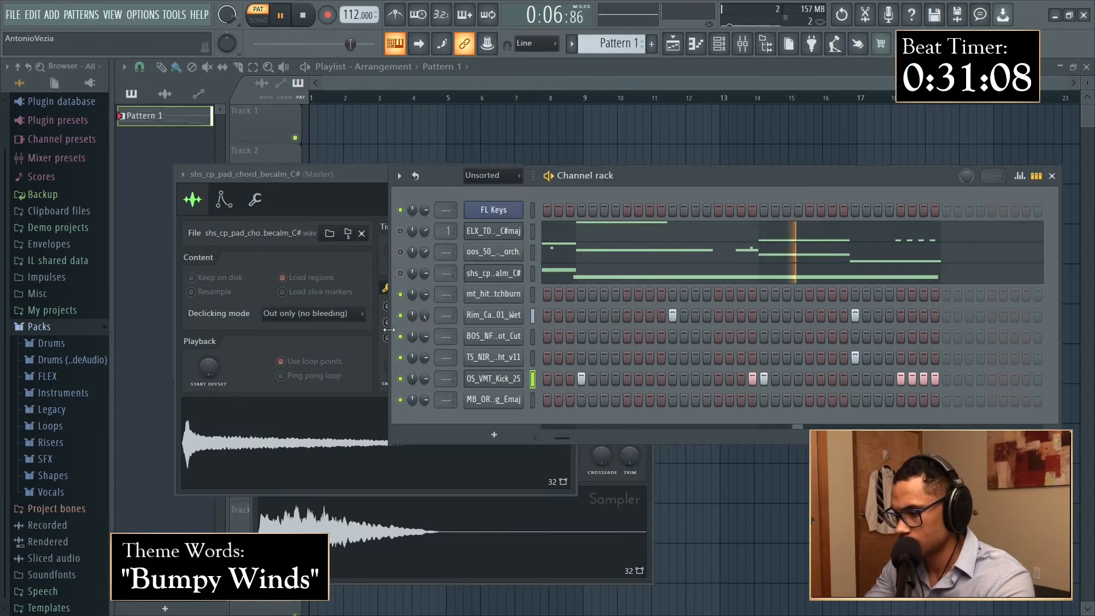
left_click_drag(393, 342, 207, 338)
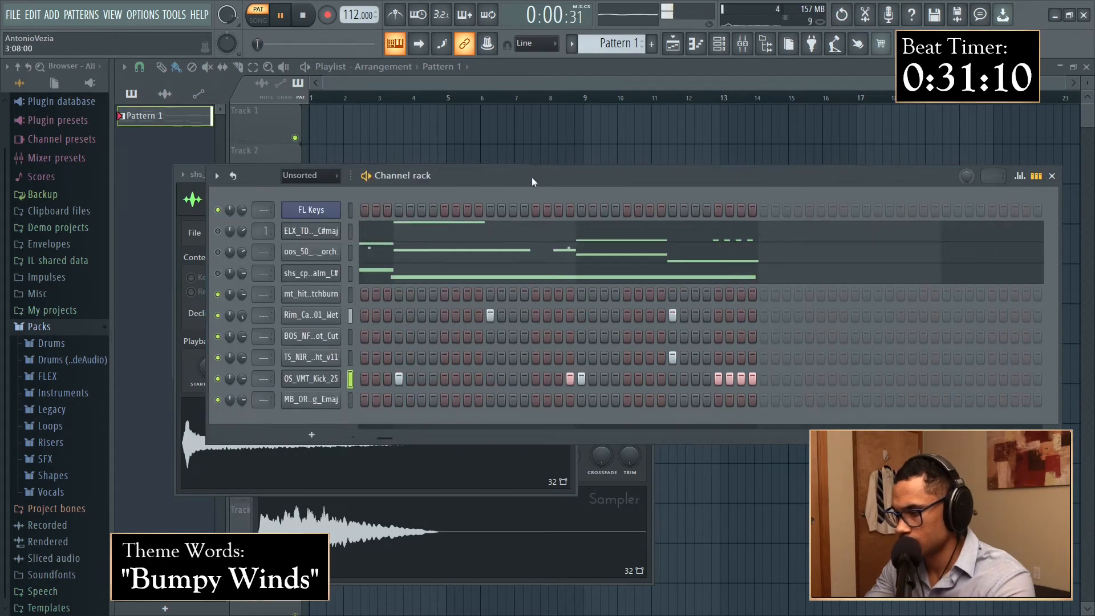
left_click_drag(532, 178, 591, 179)
left_click_drag(447, 438, 419, 426)
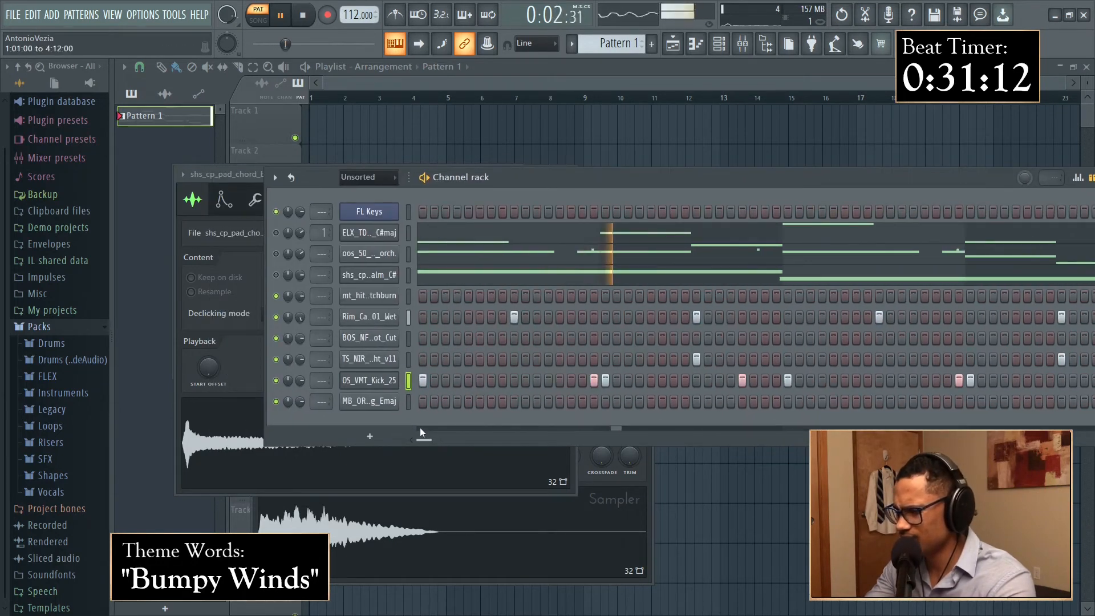
key("space")
right_click(393, 390)
left_click(425, 381)
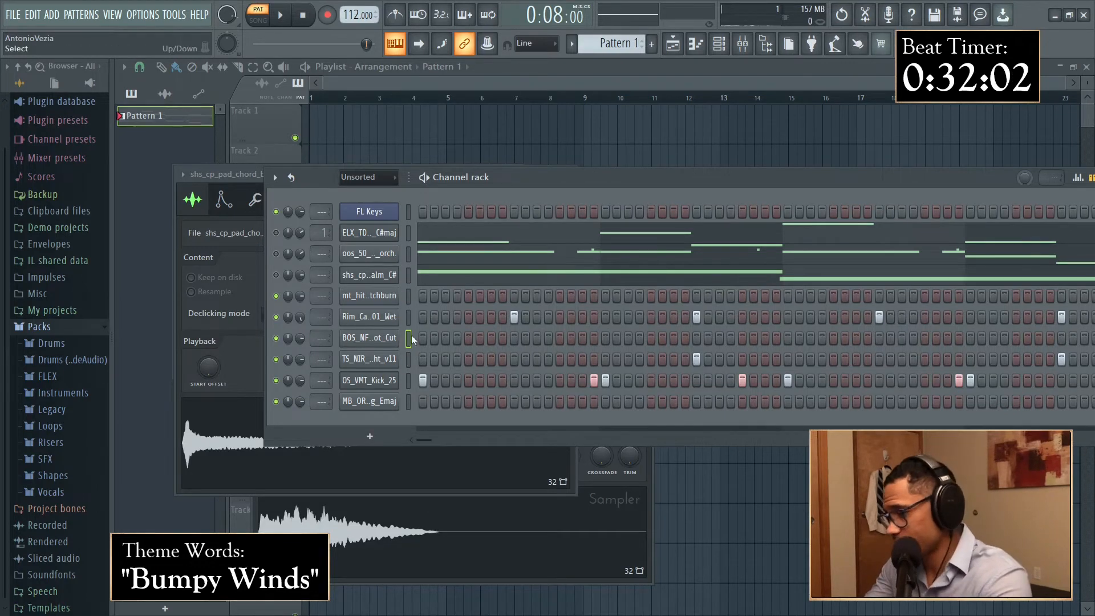
Step: Place BOS_NFXL_Hihat_One_Shot_Cut hits on steps 3, 8 and 12 of bar 1 while testing them against playback
left_click(445, 337)
key("space")
left_click(491, 338)
left_click(495, 338)
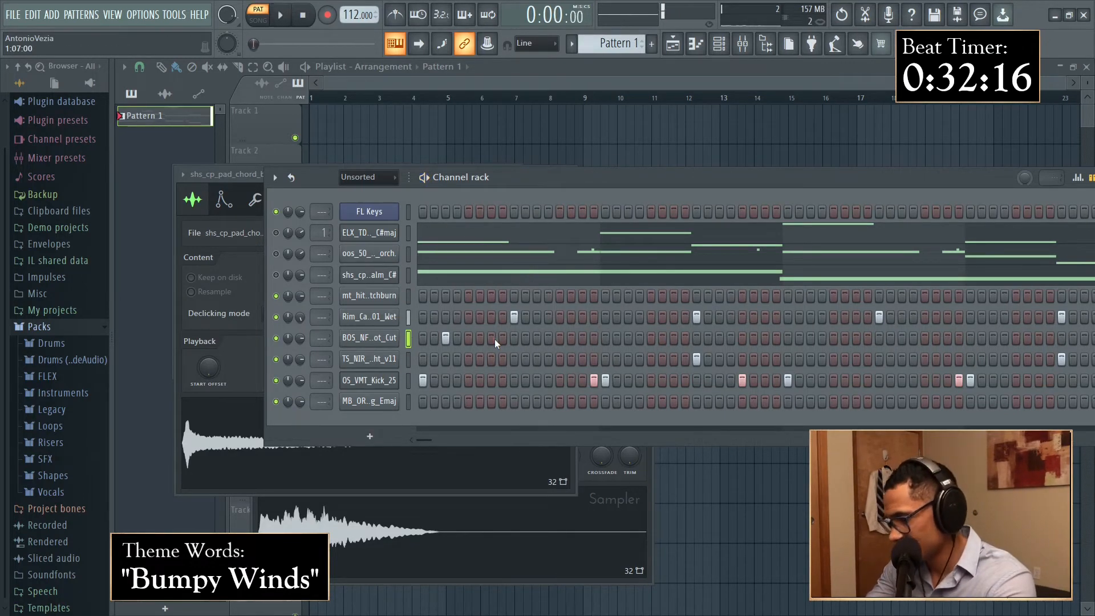
left_click(501, 338)
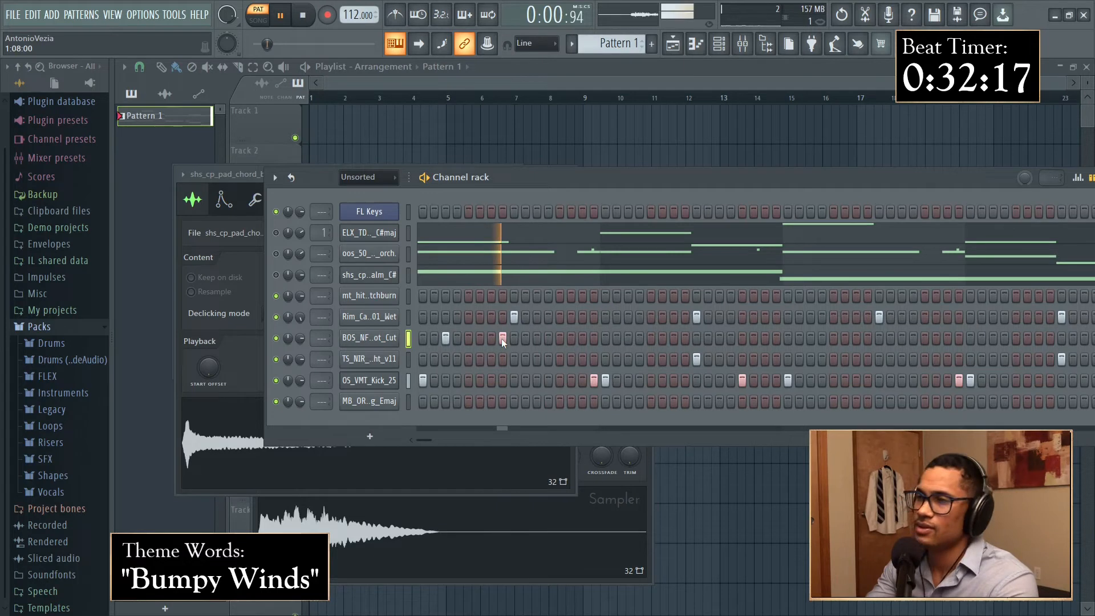
left_click(547, 338)
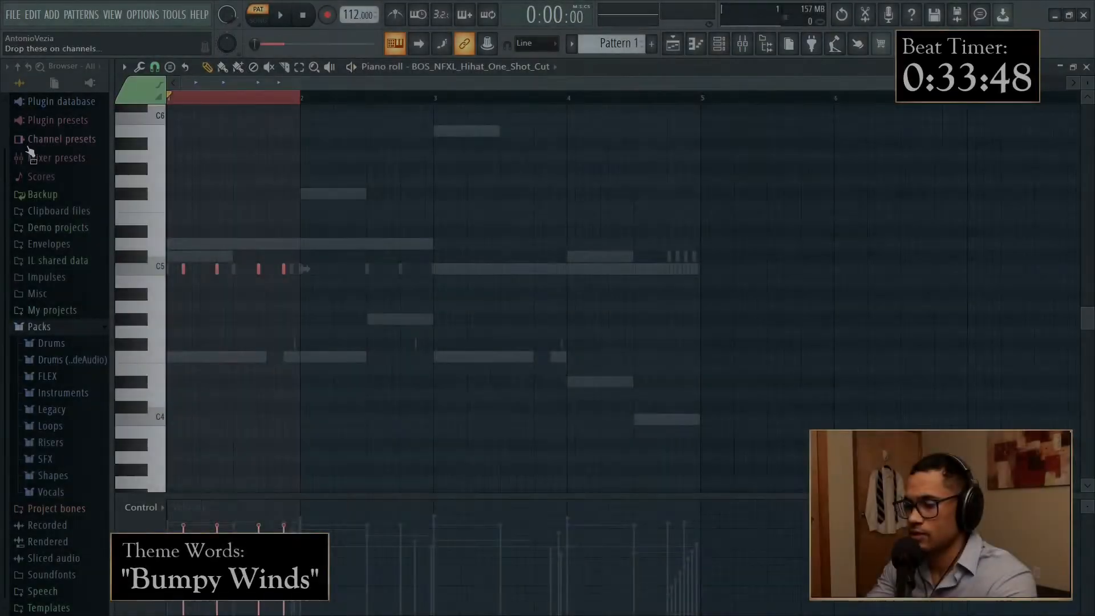
Step: Duplicate the selected bar 1 hi-hat pattern across the following bars in the BOS_NFXL_Hihat_One_Shot_Cut Piano roll
key("ctrl+b")
scroll(303, 81, "up", 3)
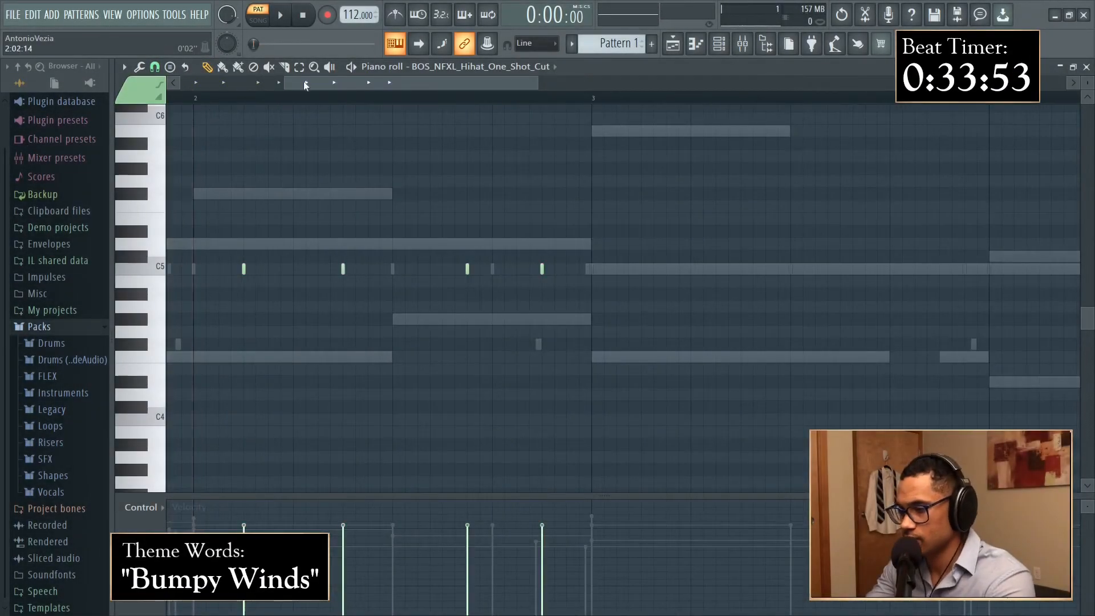
key("ctrl+b")
scroll(470, 83, "down", 3)
Step: Add three closely spaced C5 hi-hat notes after step 12 of bar 2 and one on its last step, shaping their velocities
scroll(385, 269, "up", 5)
left_click(471, 269)
left_click(490, 269)
left_click(508, 268)
left_click_drag(471, 564, 501, 553)
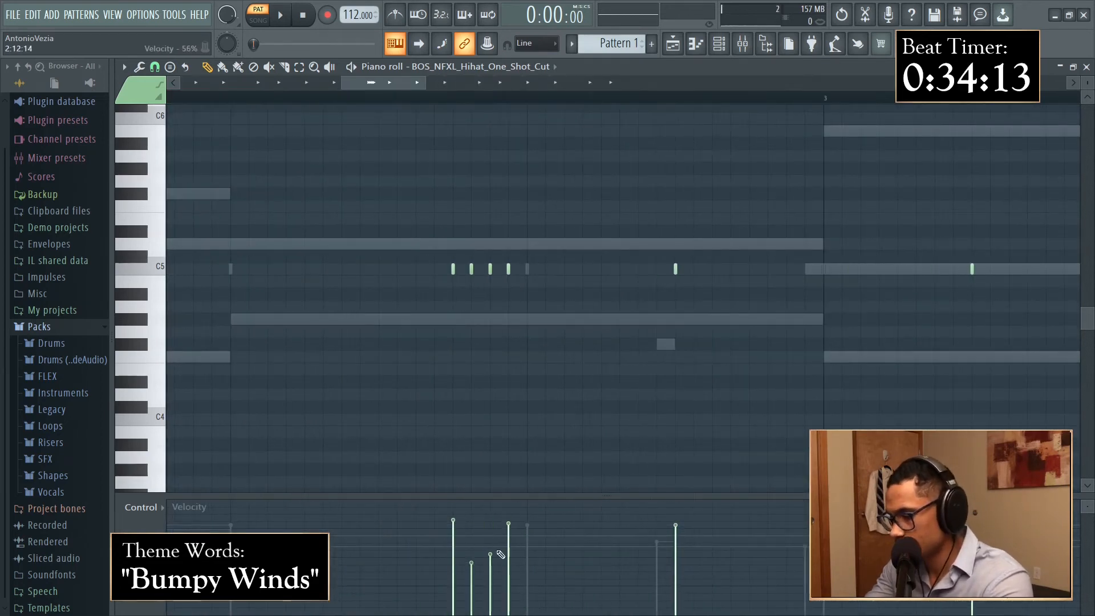
left_click(490, 536)
key("space")
left_click(471, 543)
left_click(750, 269)
left_click(750, 537)
Step: Open the OS_VMT_Kick_25 channel in the Piano roll to check its kick notes around bar 3, then return to the Channel rack
key("F7")
right_click(365, 384)
left_click(429, 379)
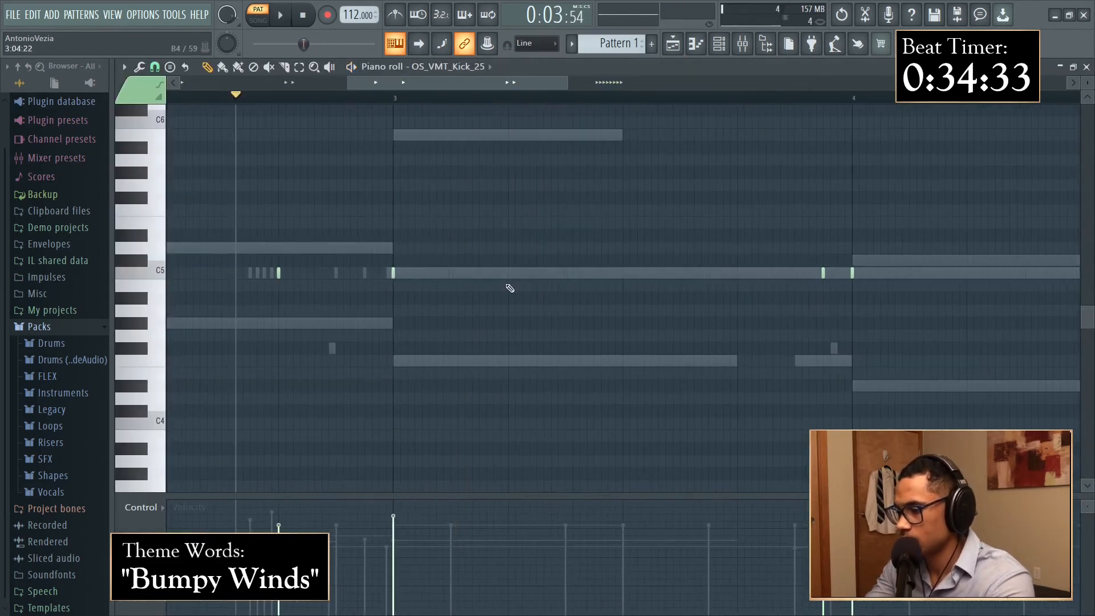
key("F7")
Step: Reopen the BOS_NFXL_Hihat_One_Shot_Cut Piano roll, add an extra C5 hi-hat note in bar 3, and audition it from just before the bar
left_click_drag(513, 177, 478, 159)
right_click(338, 319)
left_click(393, 319)
mouse_move(377, 82)
left_mouse_down()
mouse_move(470, 82)
mouse_move(527, 119)
left_mouse_up()
left_click(546, 98)
key("space")
key("space")
left_click(499, 273)
key("space")
mouse_move(576, 83)
left_mouse_down()
mouse_move(454, 103)
mouse_move(523, 104)
left_mouse_up()
key("space")
key("space")
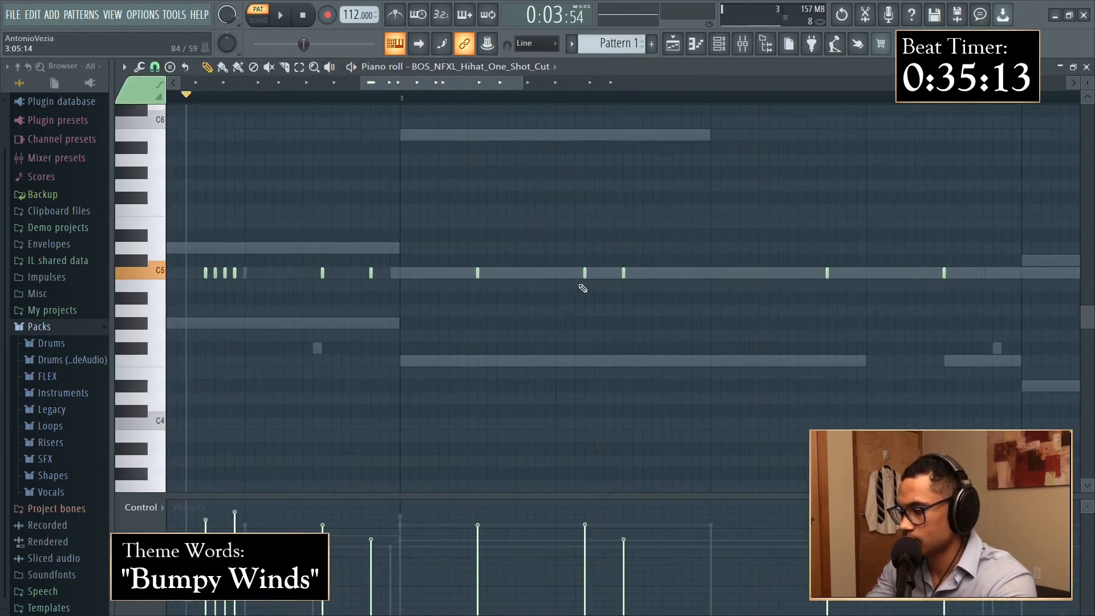
Step: Adjust a bar 3 hi-hat note's velocity, nudge another hi-hat note slightly earlier, and play back the result
key("space")
left_click_drag(623, 527, 618, 553)
left_click_drag(442, 83, 465, 83)
left_click(452, 98)
left_click_drag(698, 272, 689, 272)
scroll(449, 273, "down", 3)
key("space")
key("space")
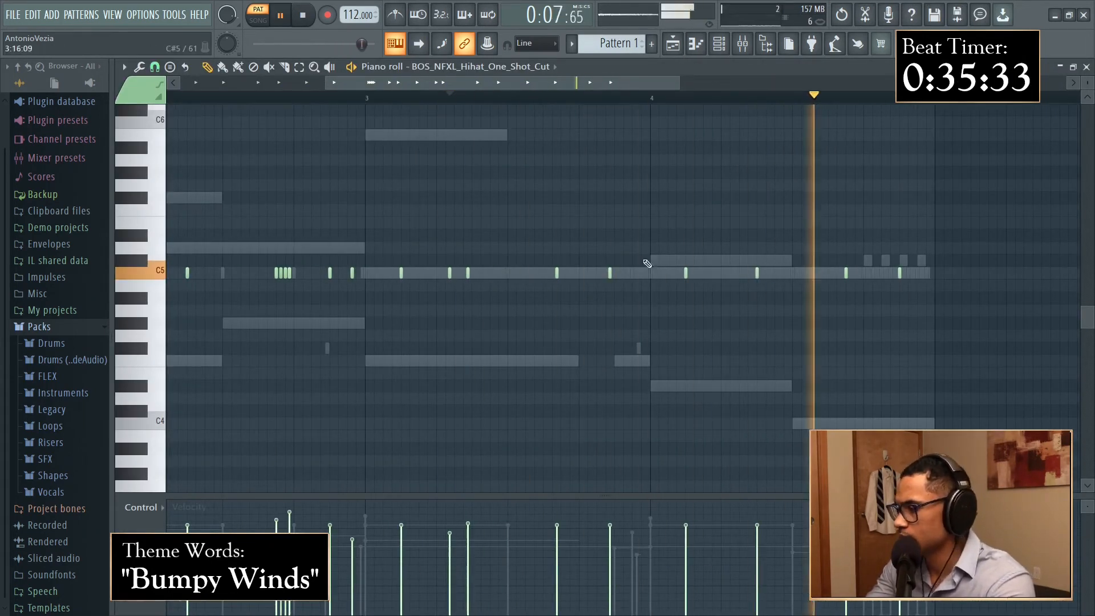
key("space")
key("space")
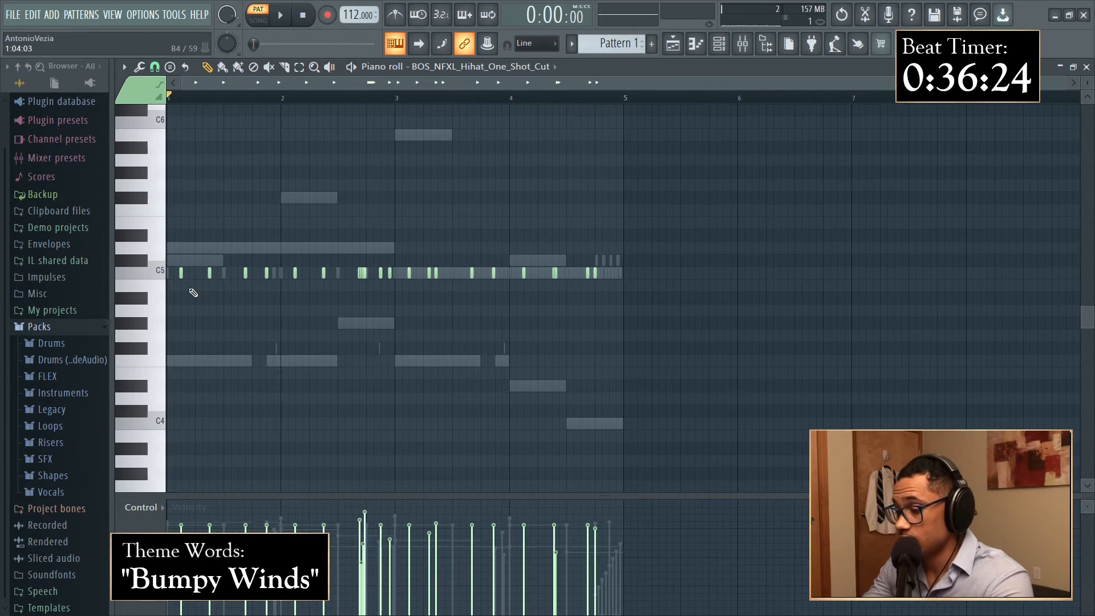
Step: Randomize the hi-hat notes' panning with the Piano roll randomizer, play the pattern back, close the Piano roll and stop playback
key("alt+r")
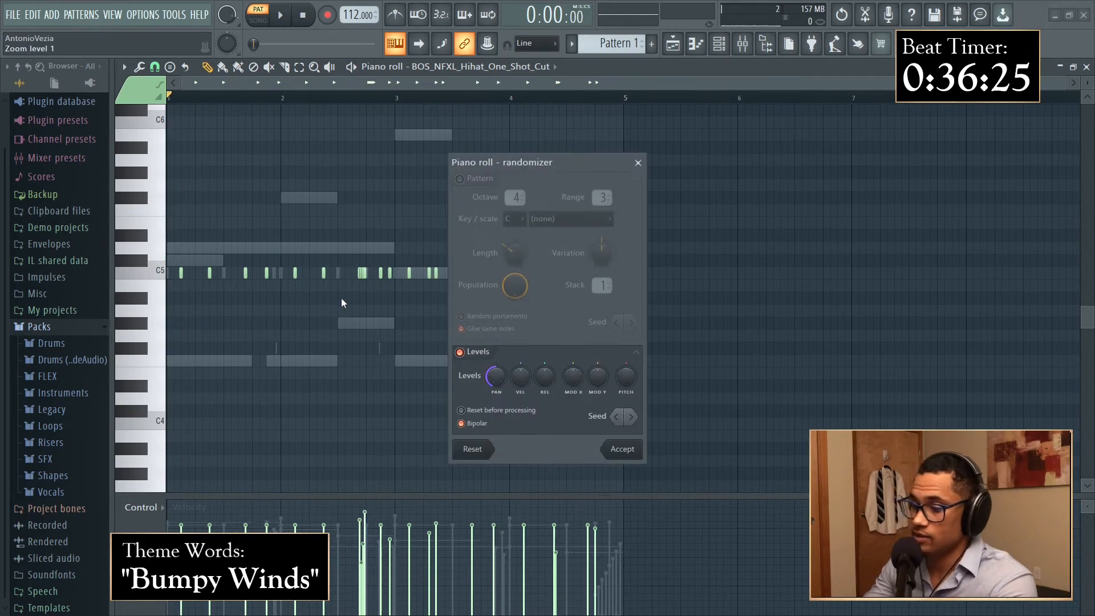
left_click(495, 378)
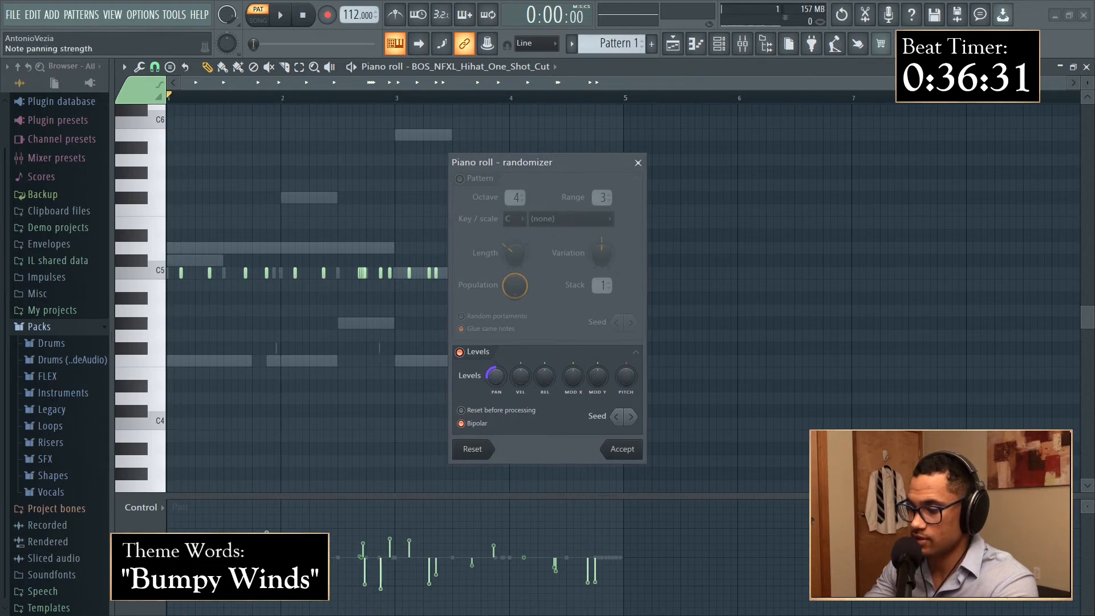
left_click(623, 450)
key("space")
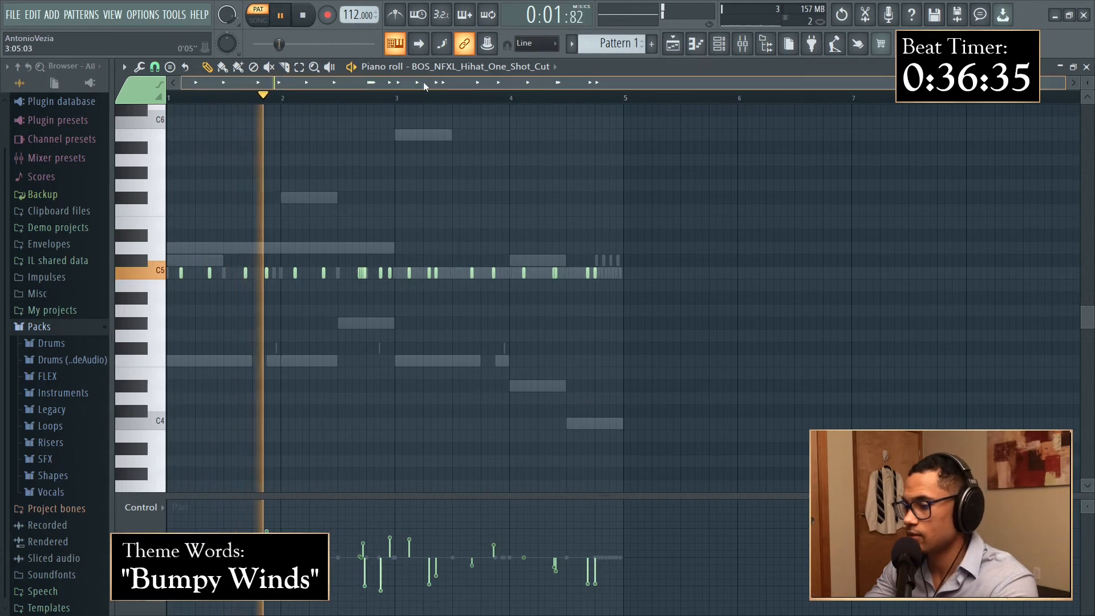
key("Escape")
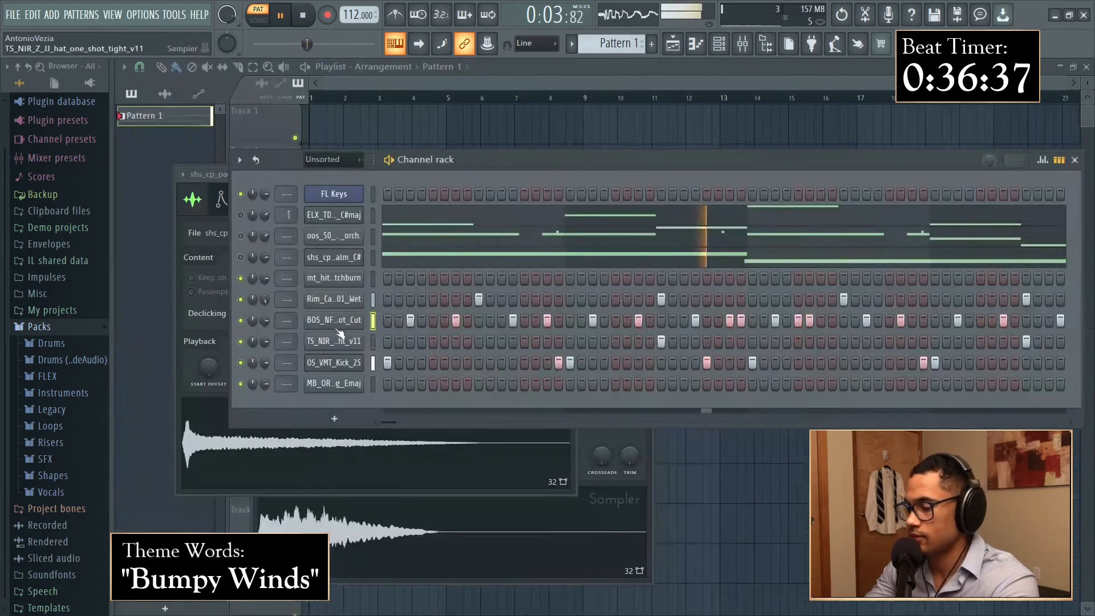
key("space")
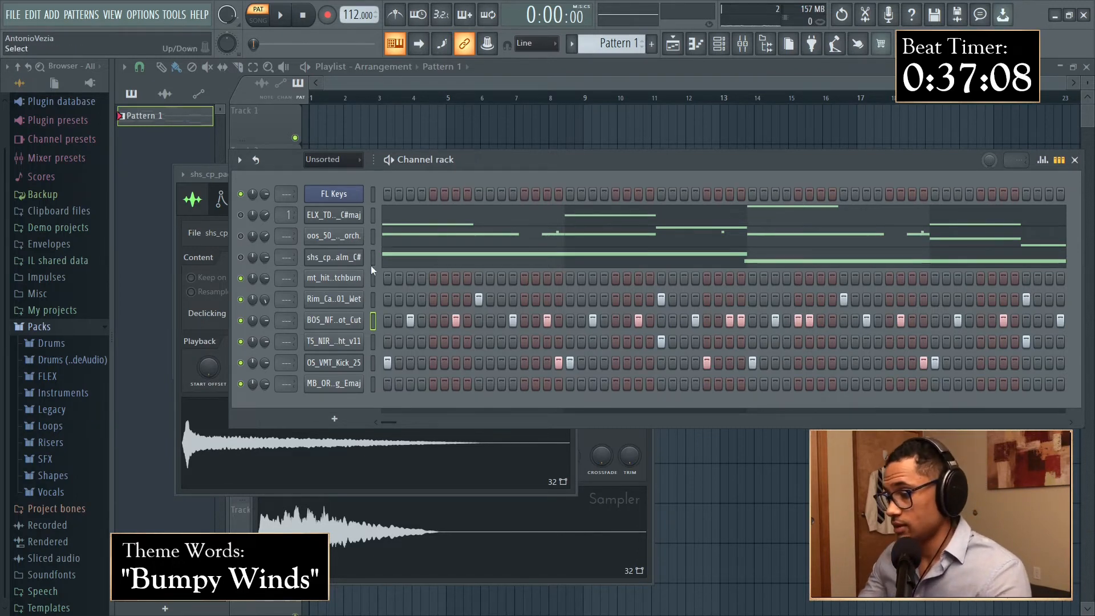
Step: Add an mt_hit_glitchburn hit on step 5 of bar 1 and audition the pattern
left_click(435, 279)
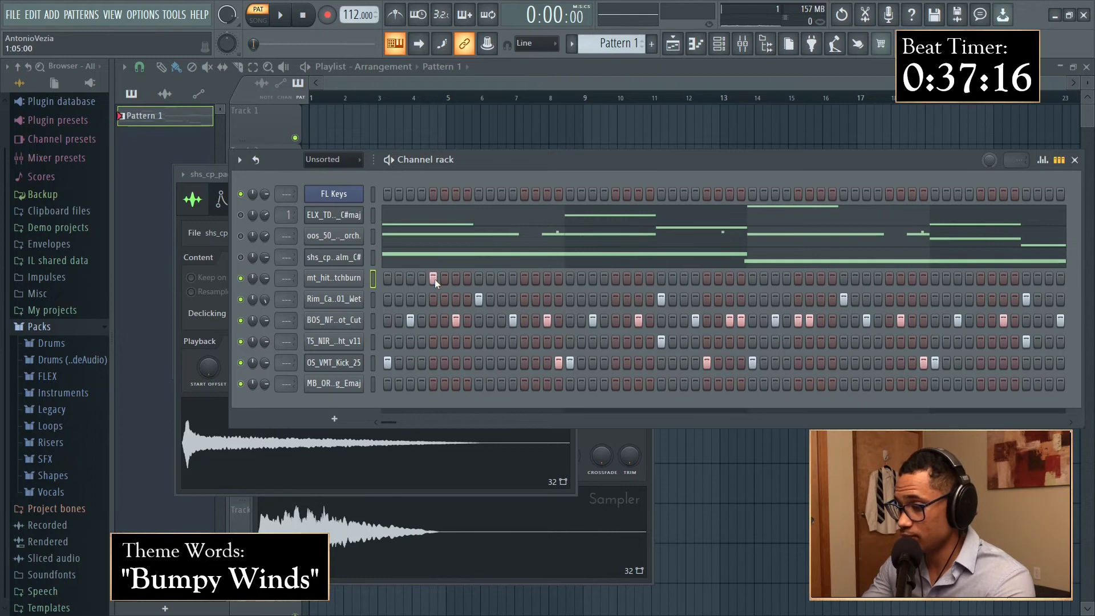
key("space")
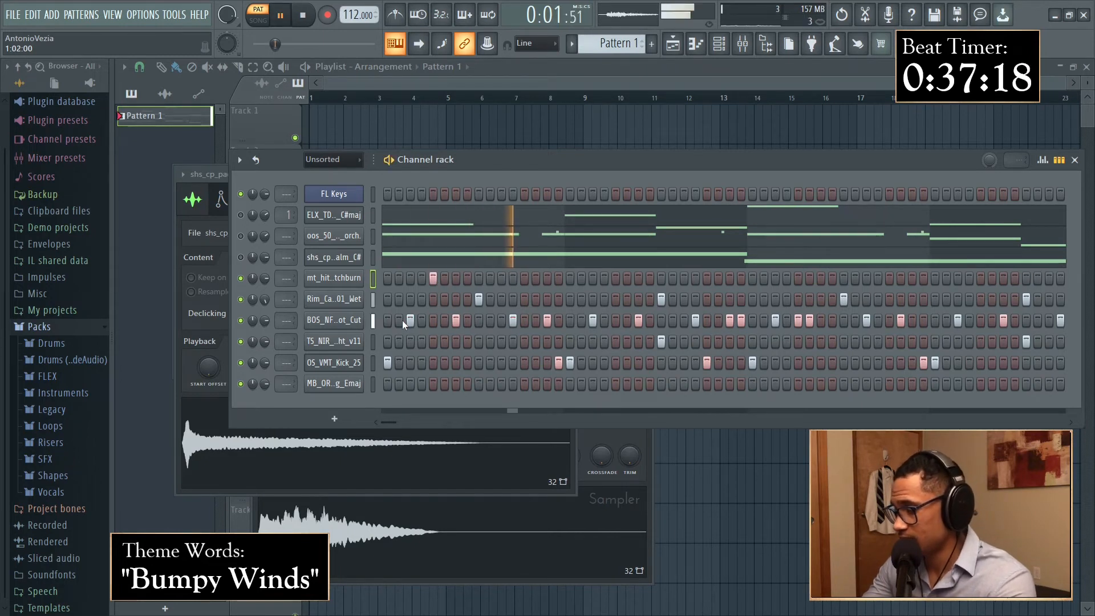
key("space")
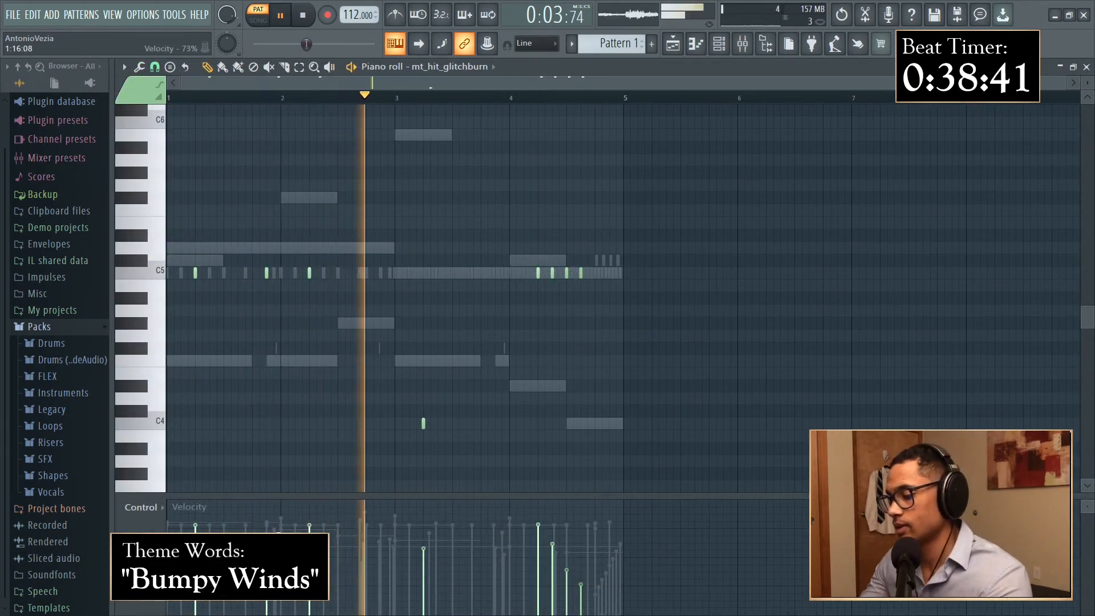
Step: Audition the glitchburn notes from the start of bar 3 and set the bar 3 C4 note's velocity to about 67%
key("space")
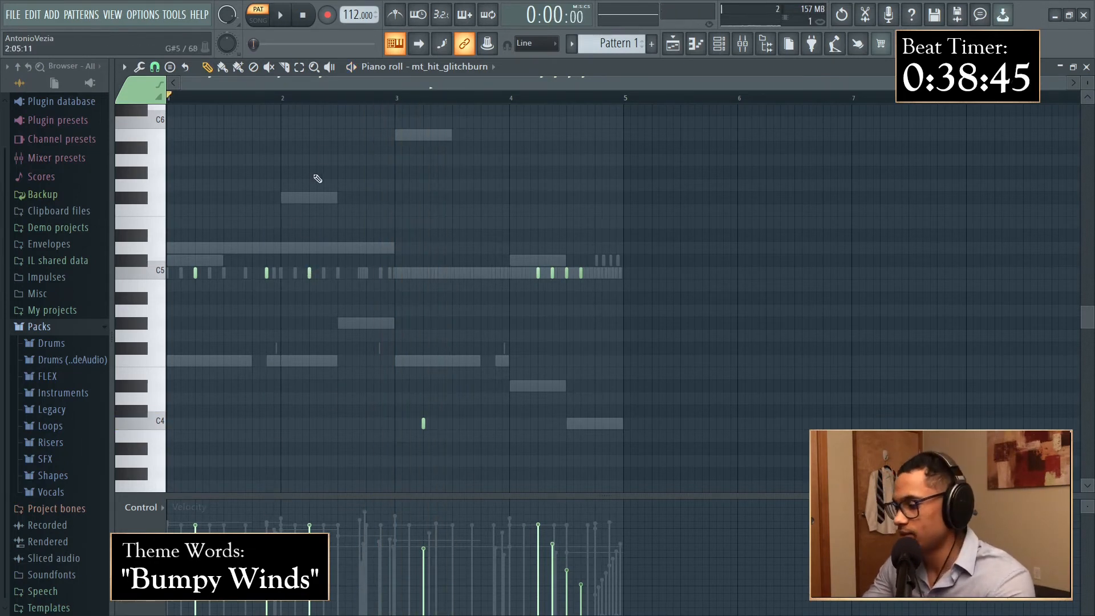
left_click(409, 100)
key("space")
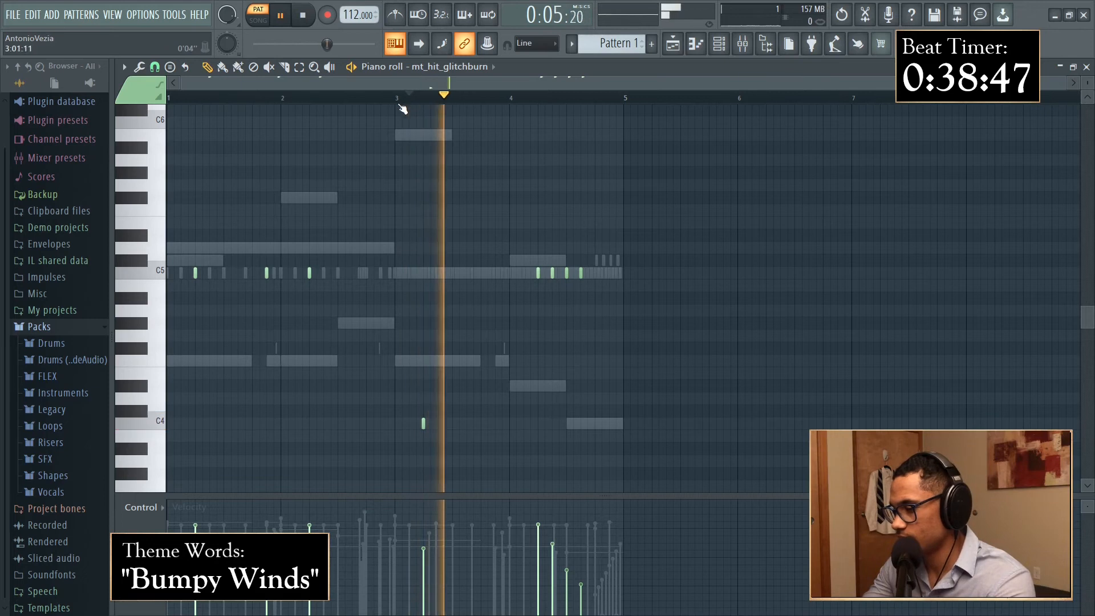
key("space")
key("space")
left_click(422, 534)
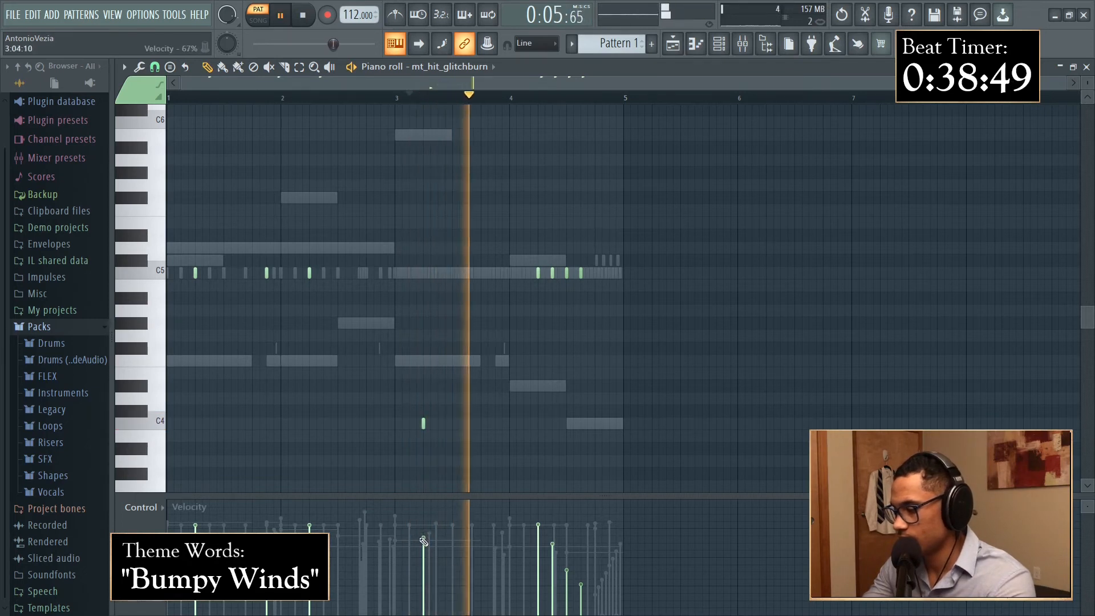
key("space")
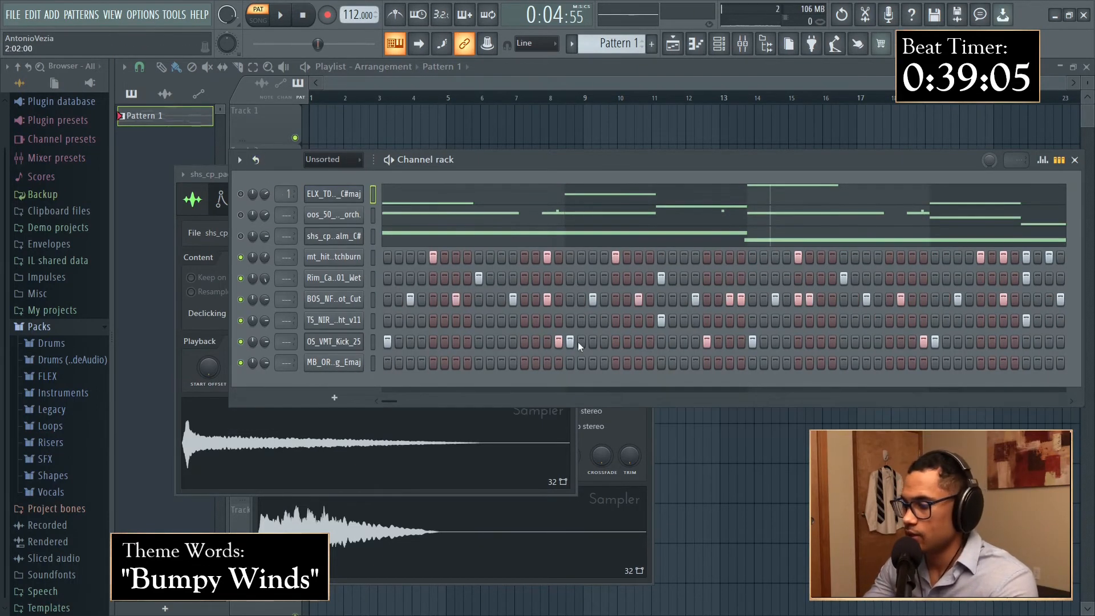
Step: Open the MB_ORS_bass_one_shot_electric_long_Emaj channel in the Piano roll and play the pattern
key("alt+Tab")
key("alt+Tab")
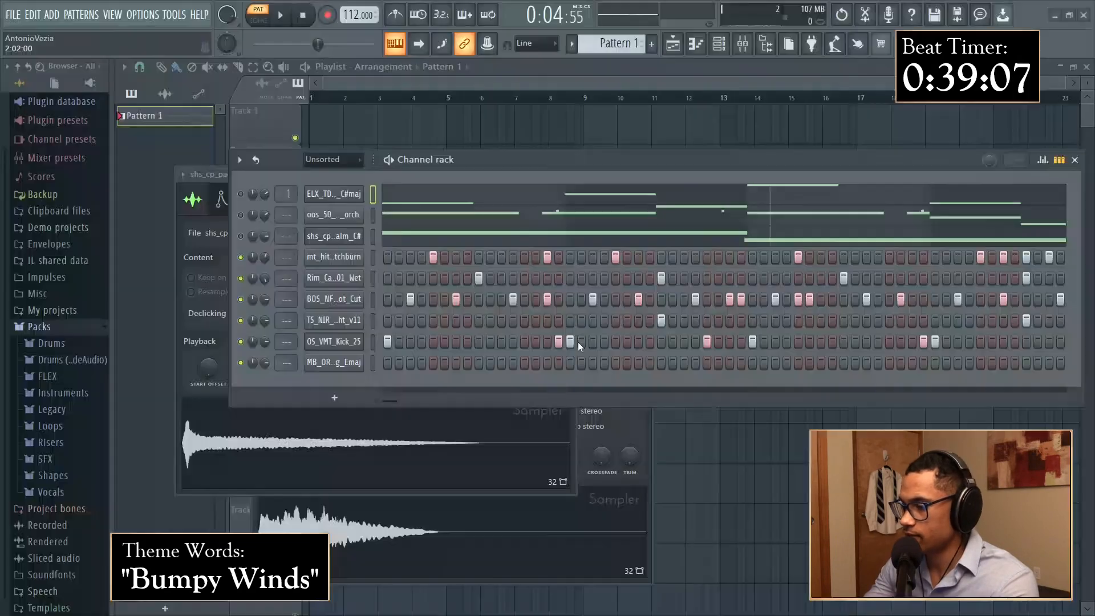
right_click(340, 364)
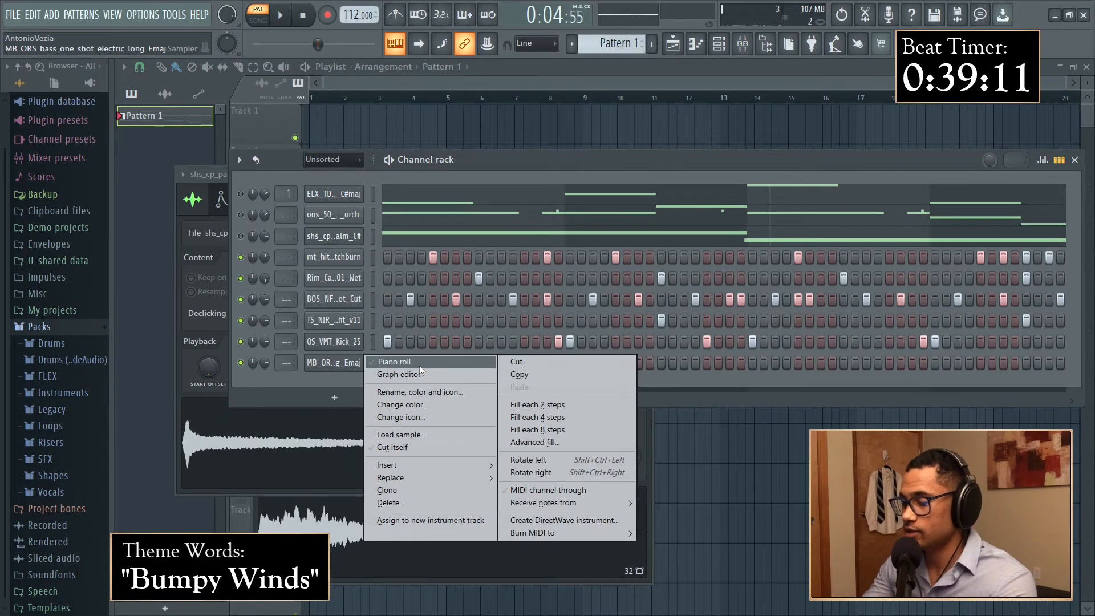
left_click(419, 365)
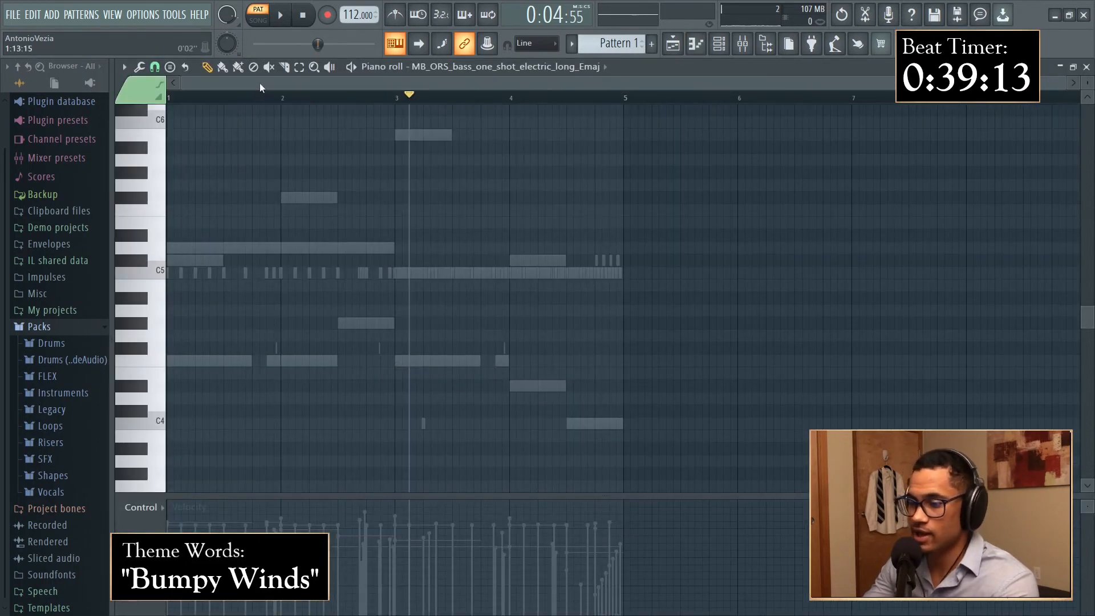
key("space")
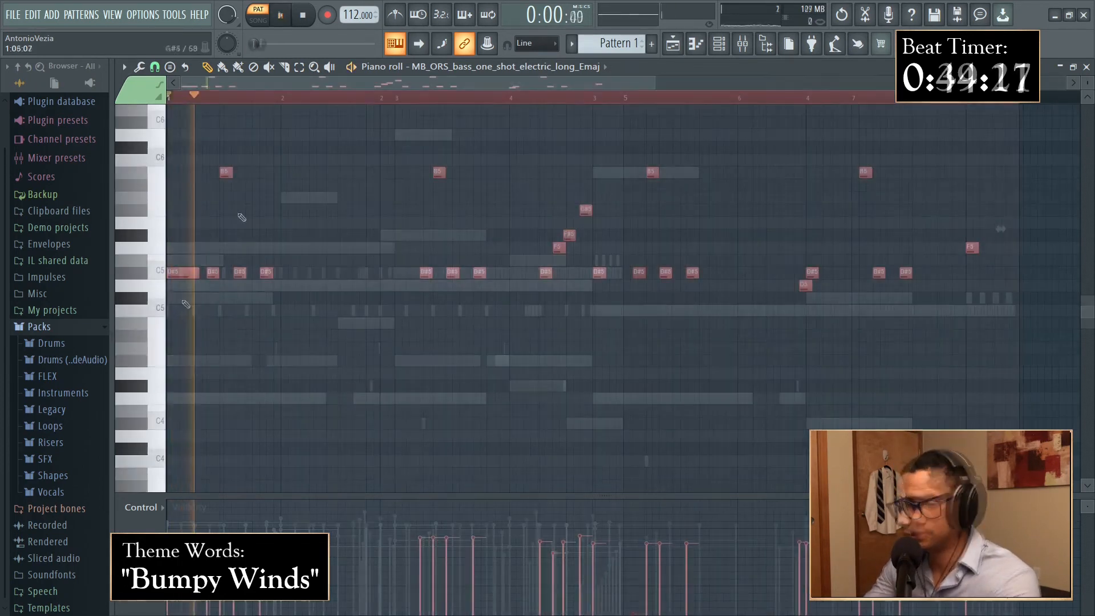
Step: Play back the four-bar bass line from the start, close its Piano roll and stop playback
key("space")
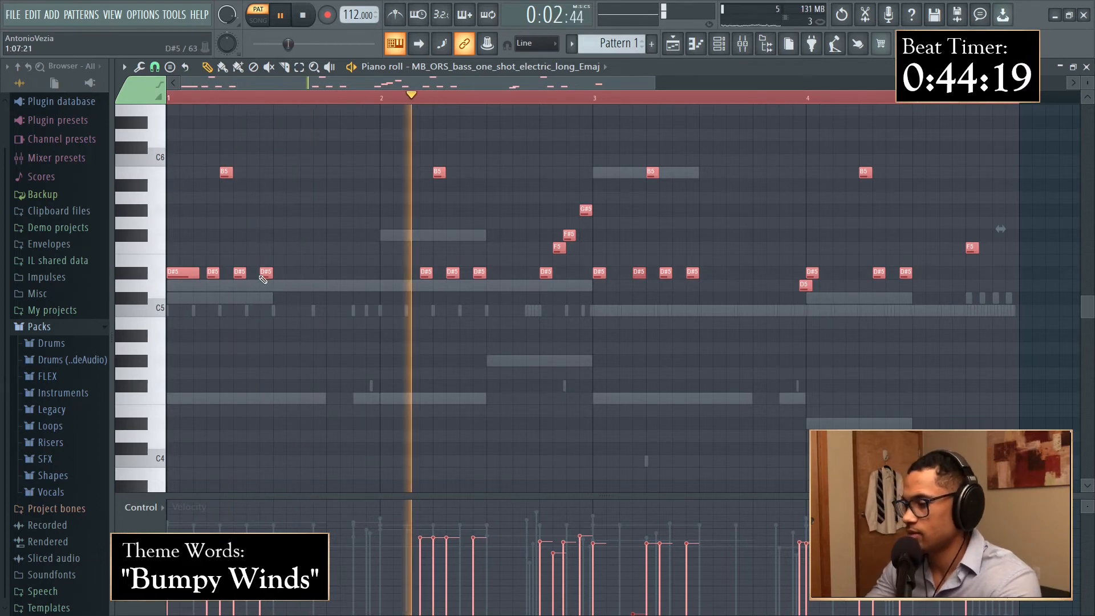
key("F7")
key("space")
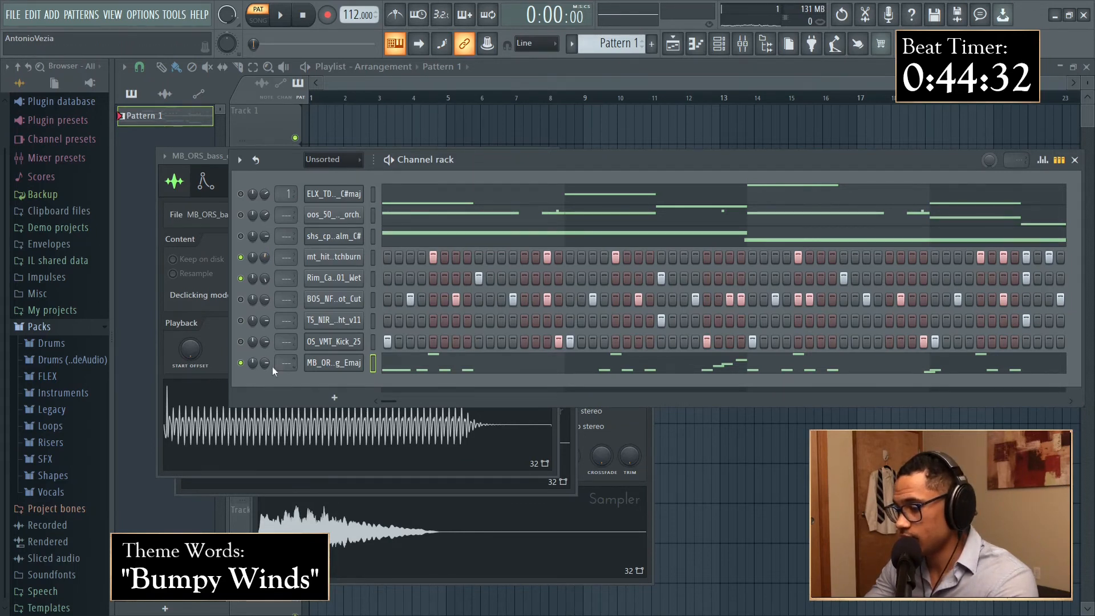
Step: Enable Normalize on the MB_ORS bass one-shot sample, audition the pattern and return to the Channel rack
left_click(315, 363)
left_click(393, 303)
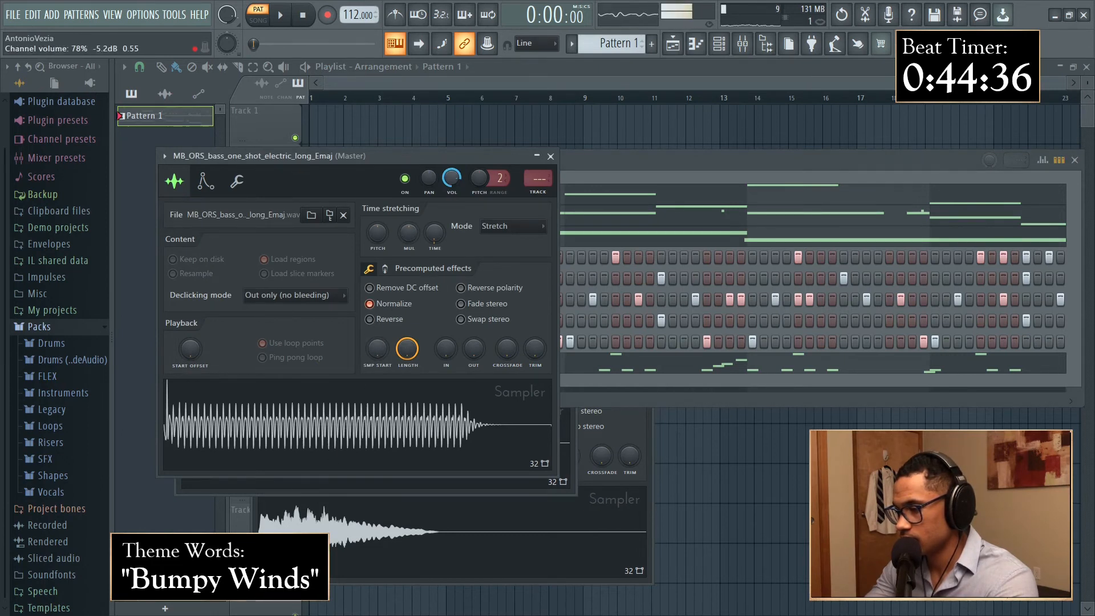
key("space")
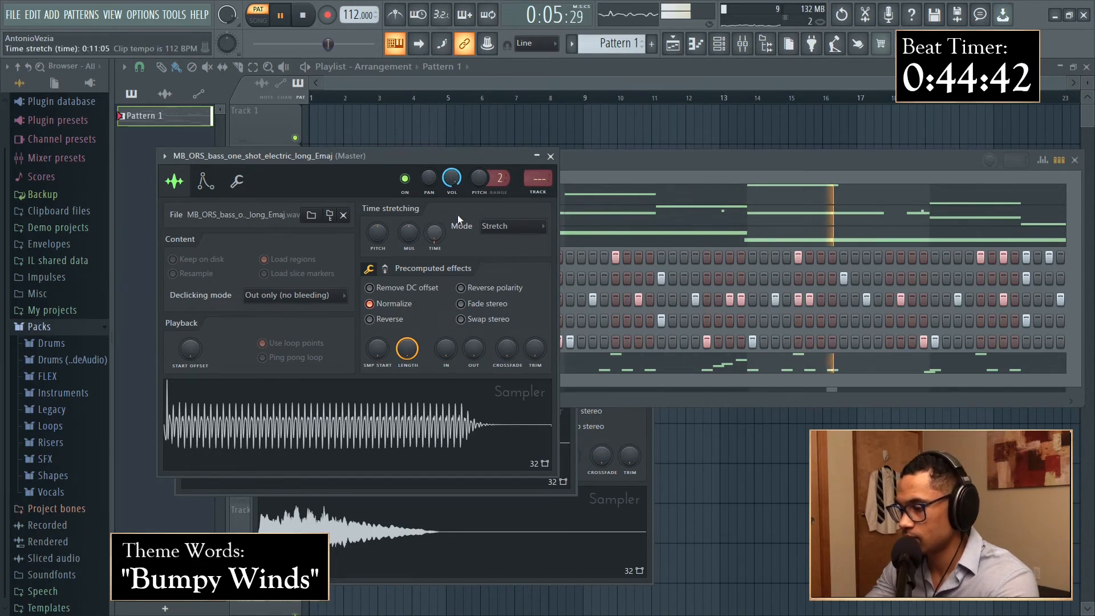
left_click(676, 166)
key("space")
Step: Toggle solo on the MB_ORS bass channel and solo the ELX_TD flute atmos channel
right_click(240, 364)
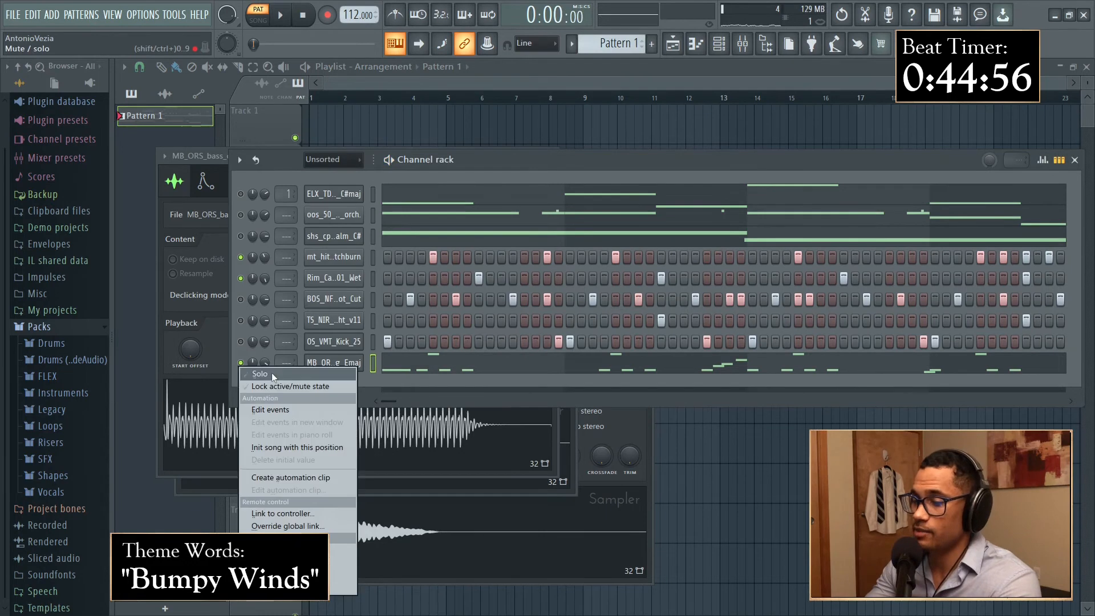
left_click(273, 373)
right_click(247, 204)
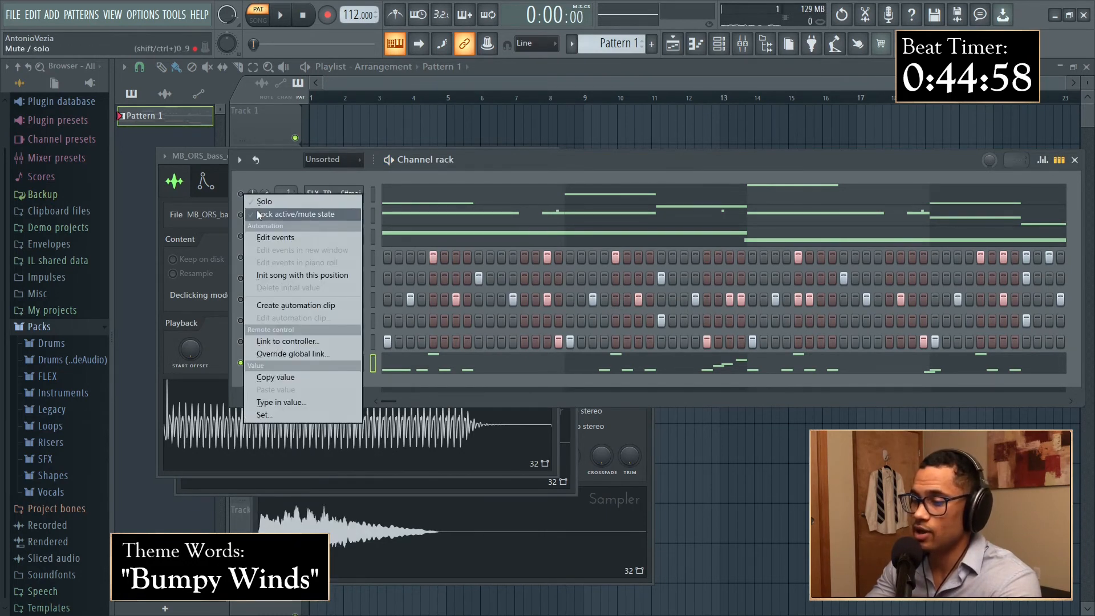
left_click(262, 197)
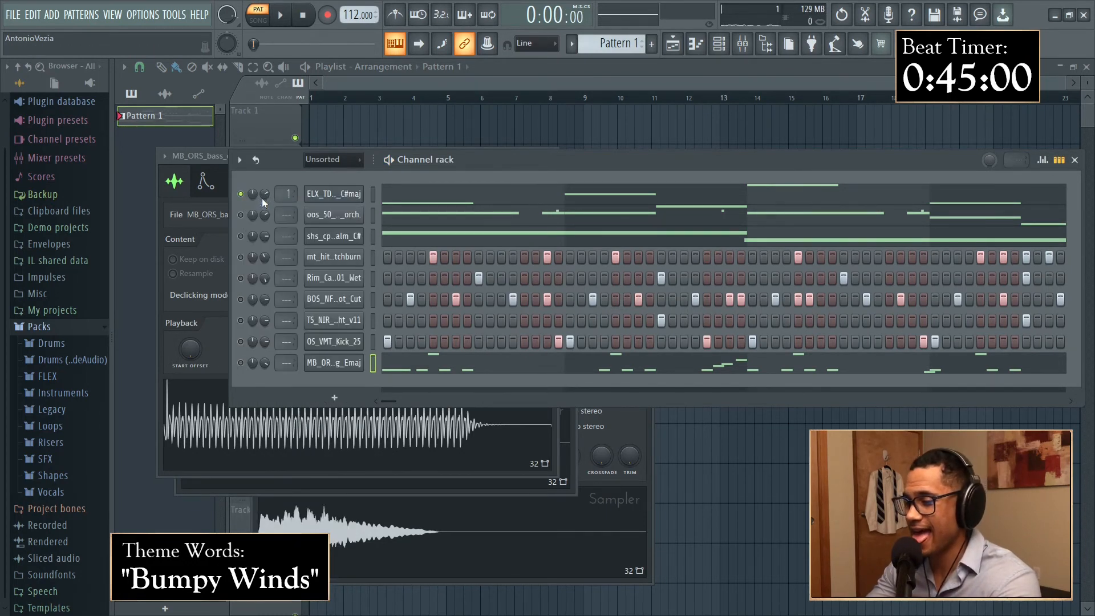
Step: Split Pattern 1 by channel so every instrument has its own pattern for the Playlist
left_click(361, 77)
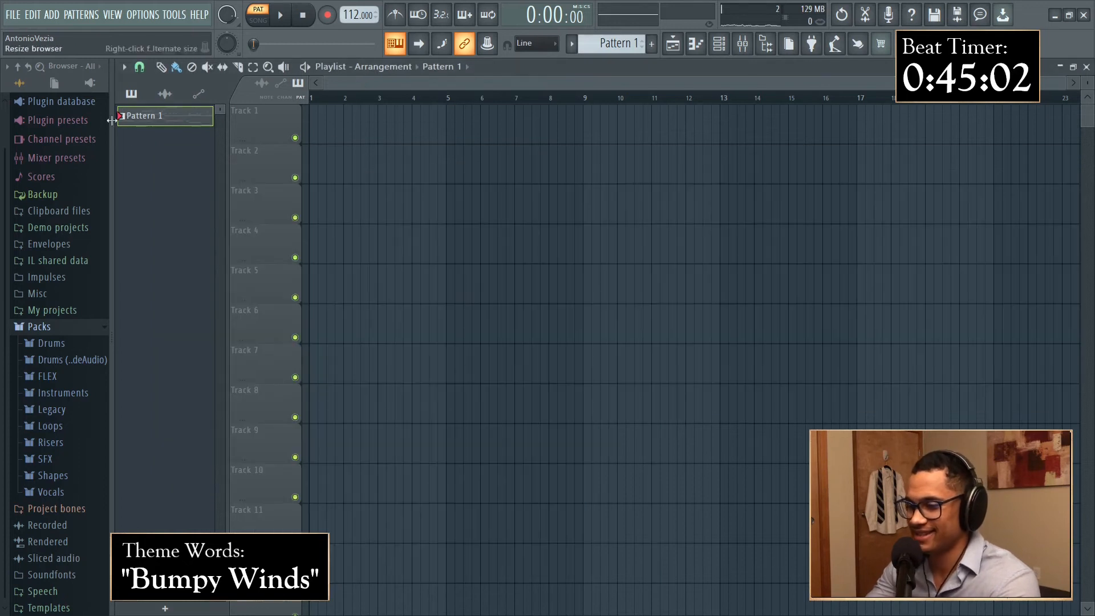
left_click(93, 8)
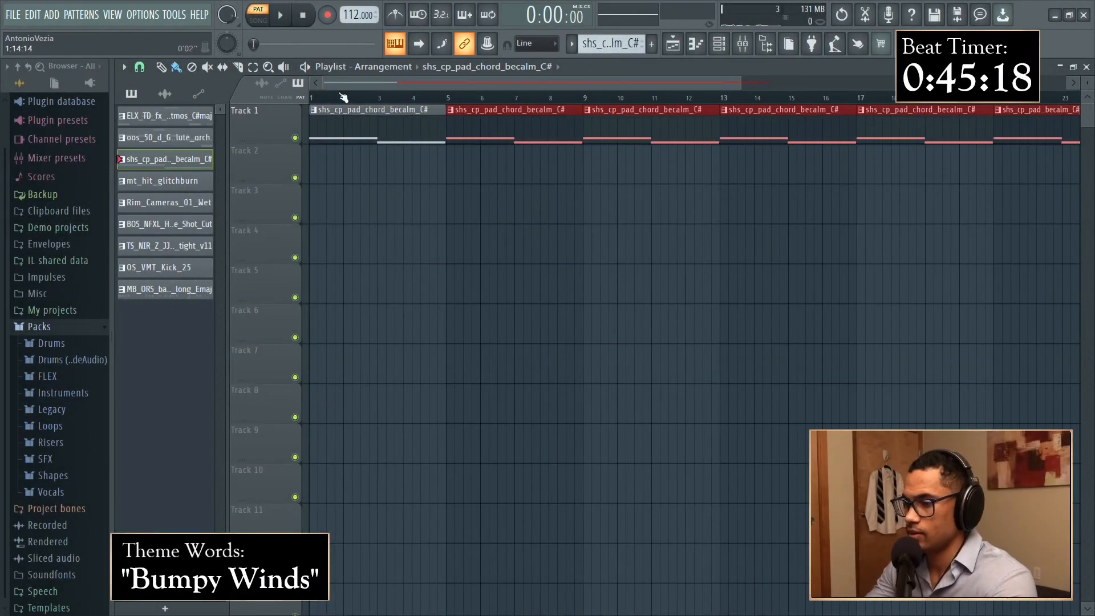
key("F6")
key("F6")
Step: Switch to song mode, place the calliope flute pattern on Track 2, trim it to a short phrase starting at bar 3, and audition it
key("l")
left_click_drag(166, 137, 340, 171)
left_click_drag(311, 168, 378, 168)
key("space")
left_click(377, 98)
key("space")
key("space")
left_click_drag(443, 179, 400, 179)
key("space")
Step: Place a second calliope flute clip on Track 2 starting at bar 5
left_click_drag(165, 138, 545, 170)
left_click_drag(545, 170, 453, 170)
Step: Increase the Out fade of the MB_ORS bass one-shot in its Sampler settings and hide the Channel rack
key("F7")
key("F7")
key("F6")
key("F6")
key("F6")
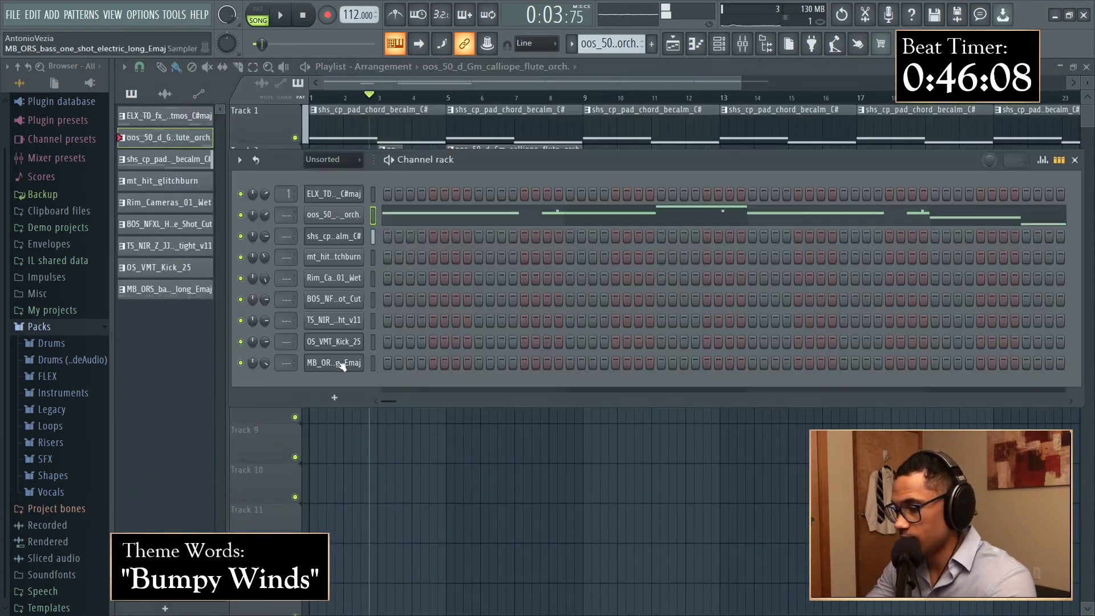
left_click(343, 364)
left_click_drag(474, 350, 473, 336)
key("F6")
key("F6")
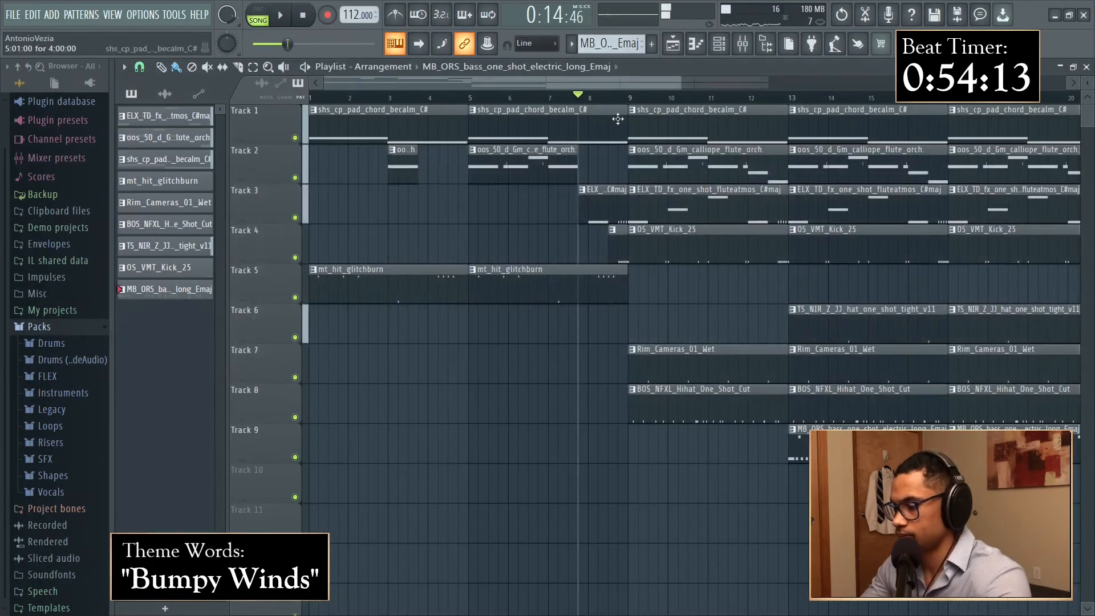
Step: Play the arrangement from around bar 9 and check the Rim_Cameras_01_Wet clip's notes in the Piano roll
key("F6")
key("F6")
left_click(647, 98)
key("space")
double_click(673, 359)
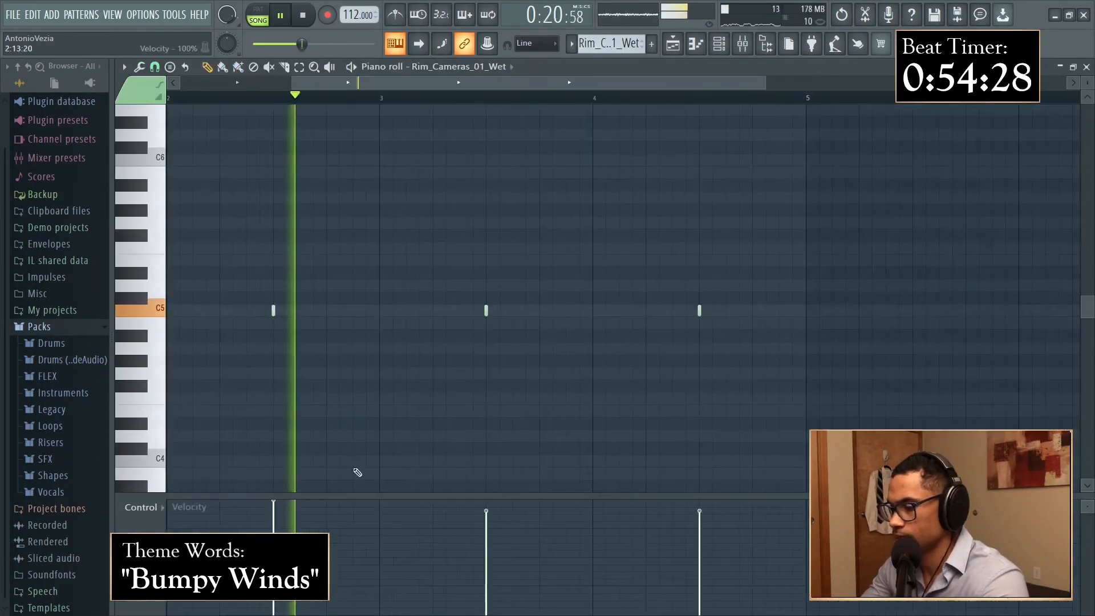
key("F7")
key("F6")
key("F6")
Step: Jump to around bar 14, open the TS_NIR hat clip, and increase the In fade in the hat's Sampler settings
left_click(832, 99)
double_click(827, 317)
key("F6")
left_click(330, 321)
left_click_drag(409, 315, 409, 302)
left_click(416, 320)
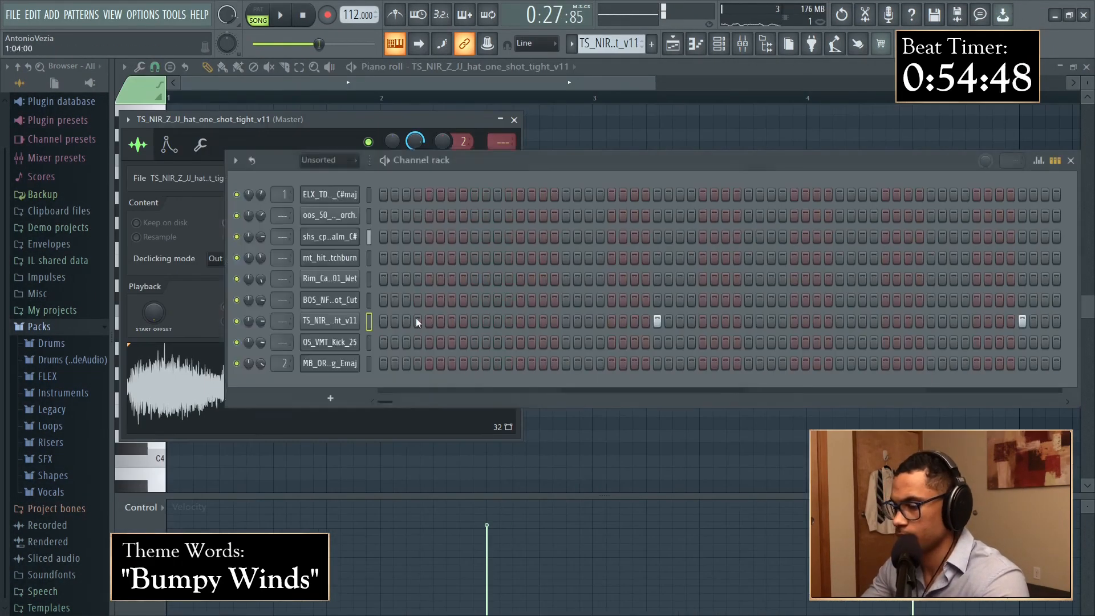
key("F7")
Step: Load Fruity Convolver in slot 2 of the calliope flute's mixer track with the dry level at -1.4 dB and play the song
key("F9")
left_click(941, 167)
left_click(738, 130)
key("space")
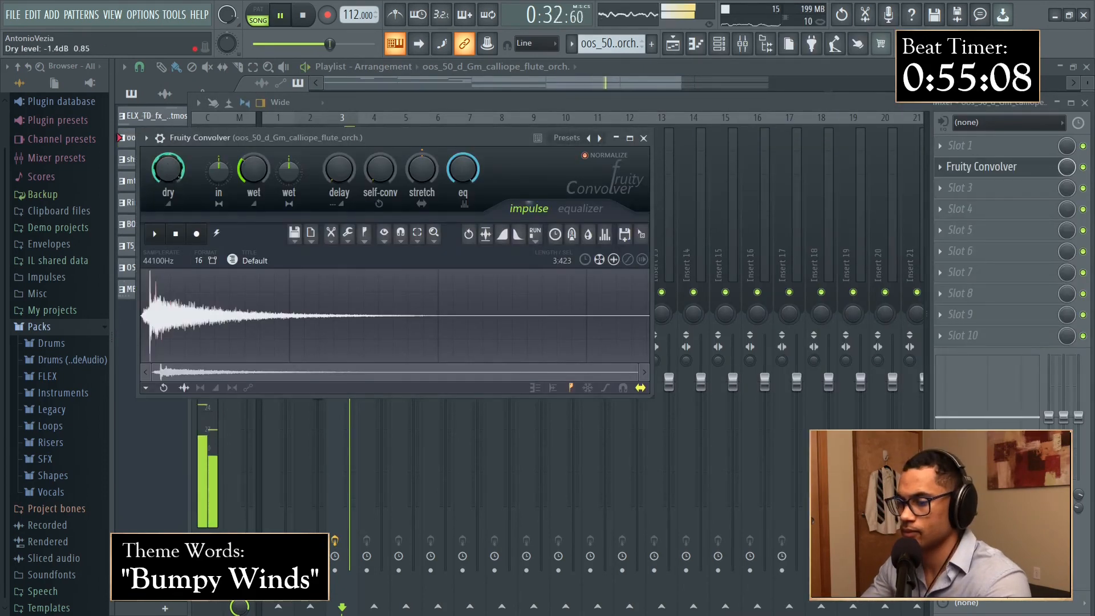
Step: Trim the start of the first mt_hit_glitchburn clip on Track 5 to bar 4
key("F6")
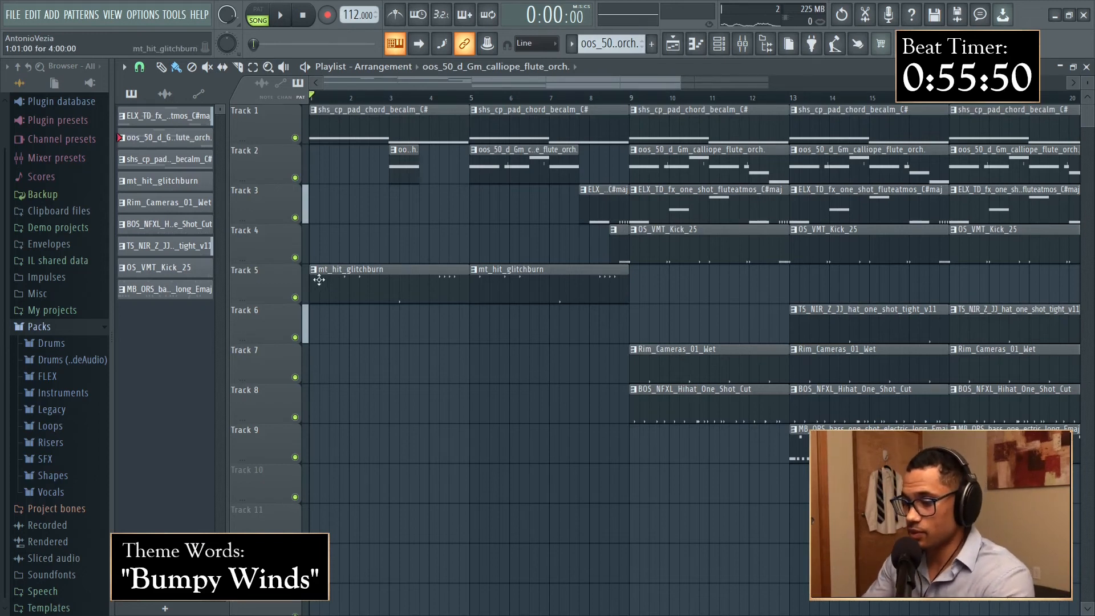
left_click_drag(315, 278, 436, 305)
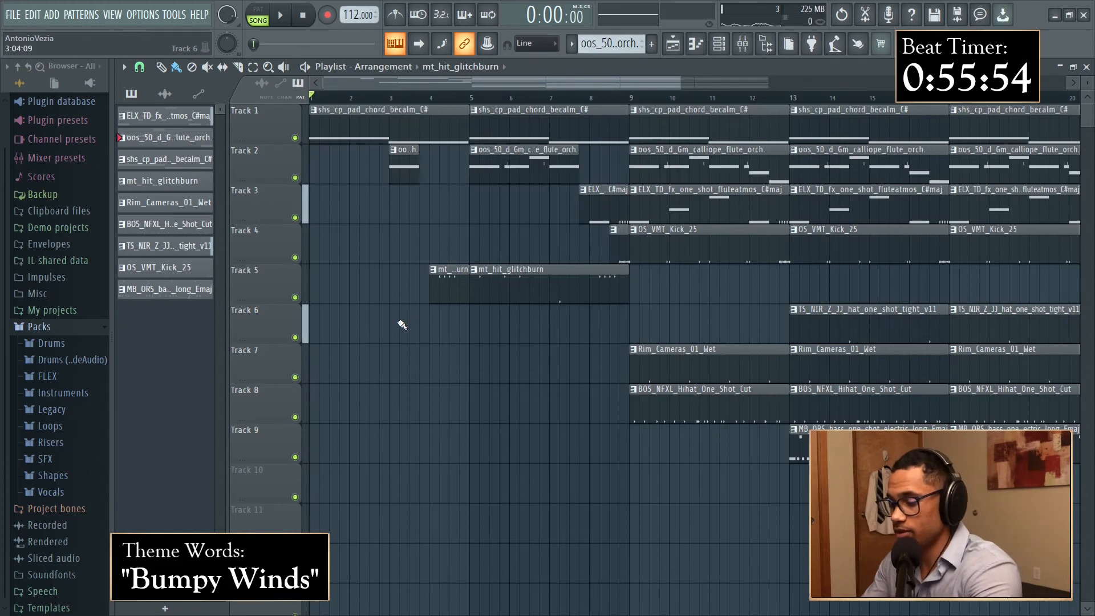
Step: Review the bass and calliope flute tracks in the Mixer, then return to the Playlist
key("F9")
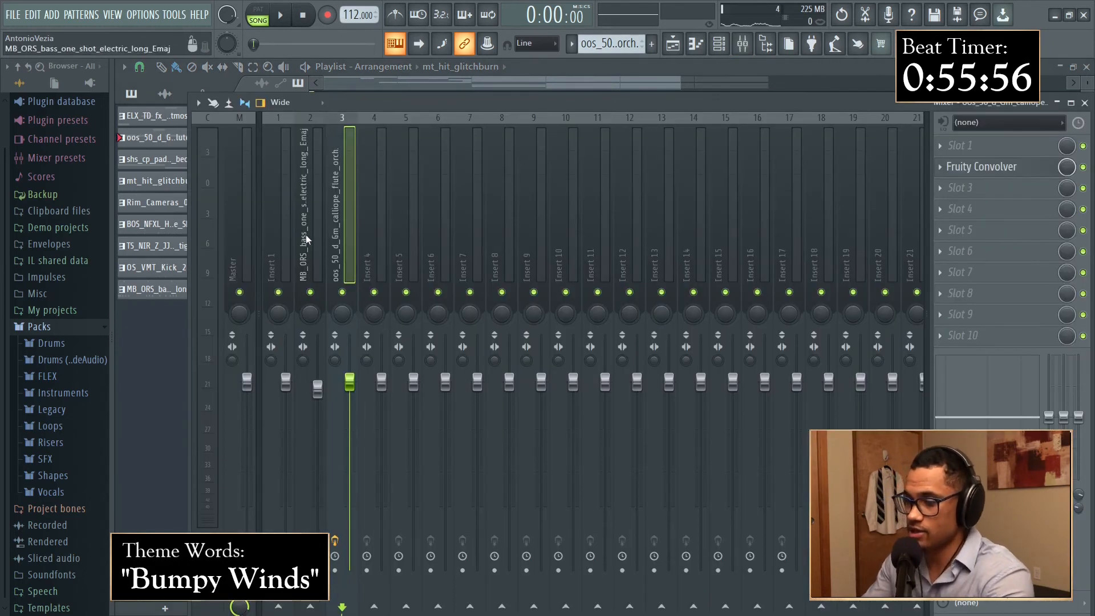
left_click(306, 235)
left_click(340, 223)
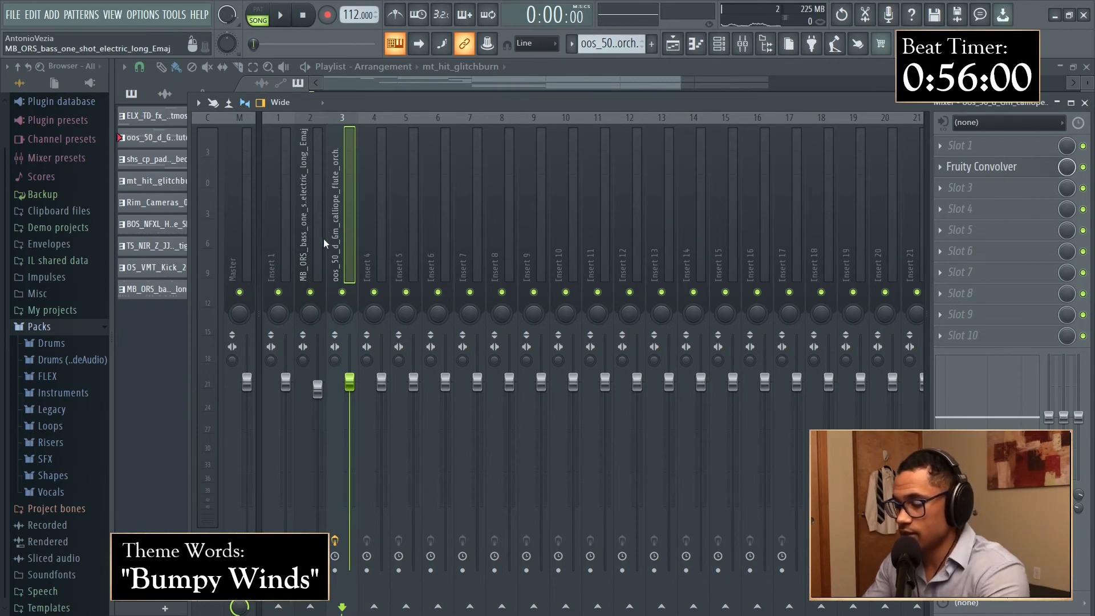
key("F9")
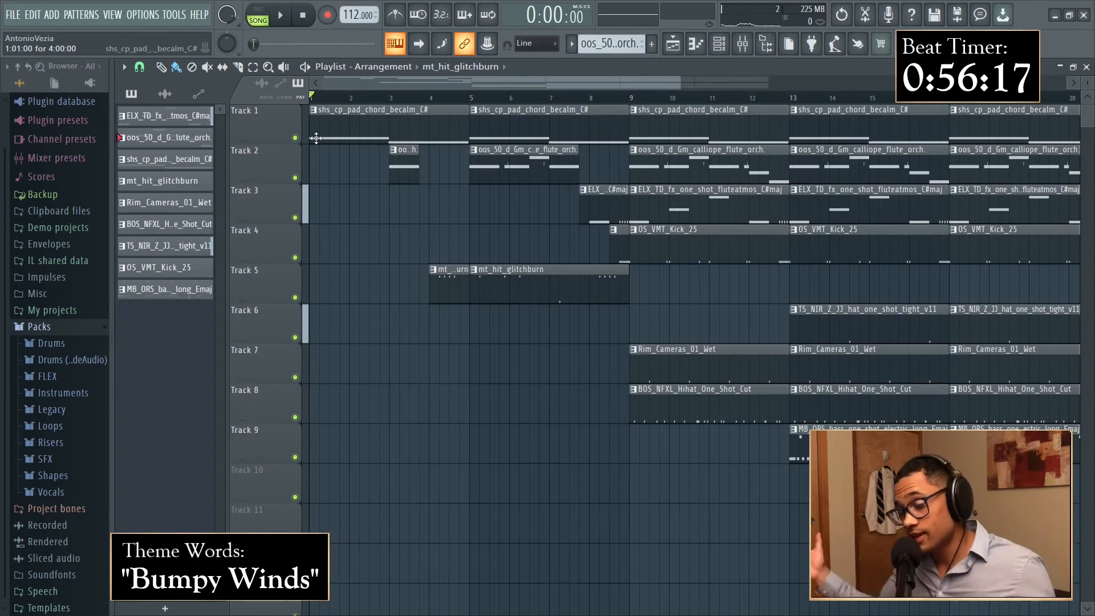
Step: Play the arrangement from the start and delete the calliope flute clip at bar 17 on Track 2
key("space")
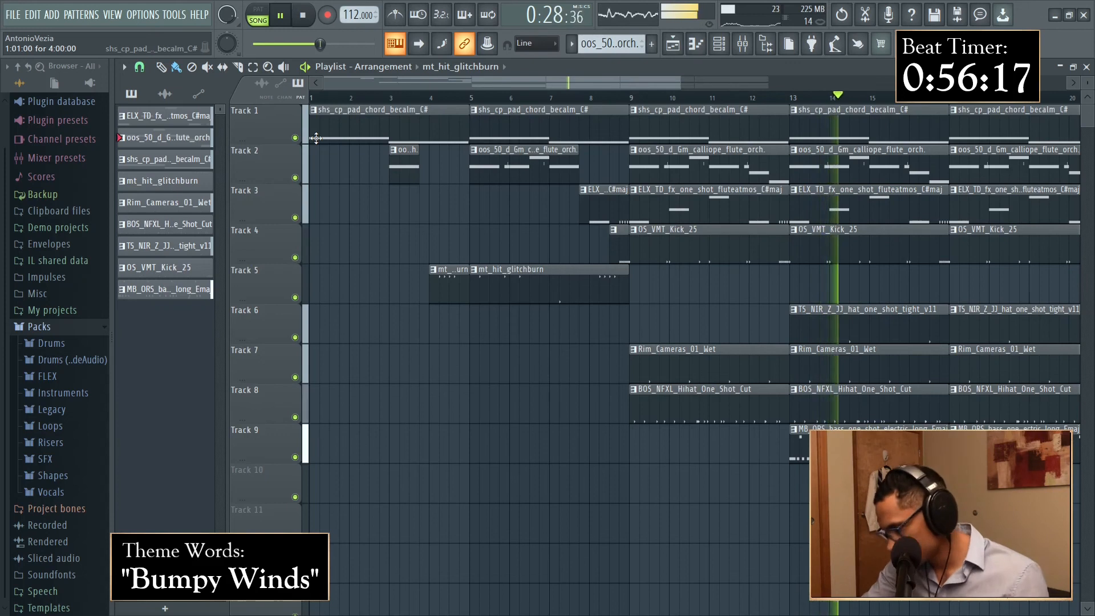
left_click_drag(474, 81, 603, 102)
right_click(709, 171)
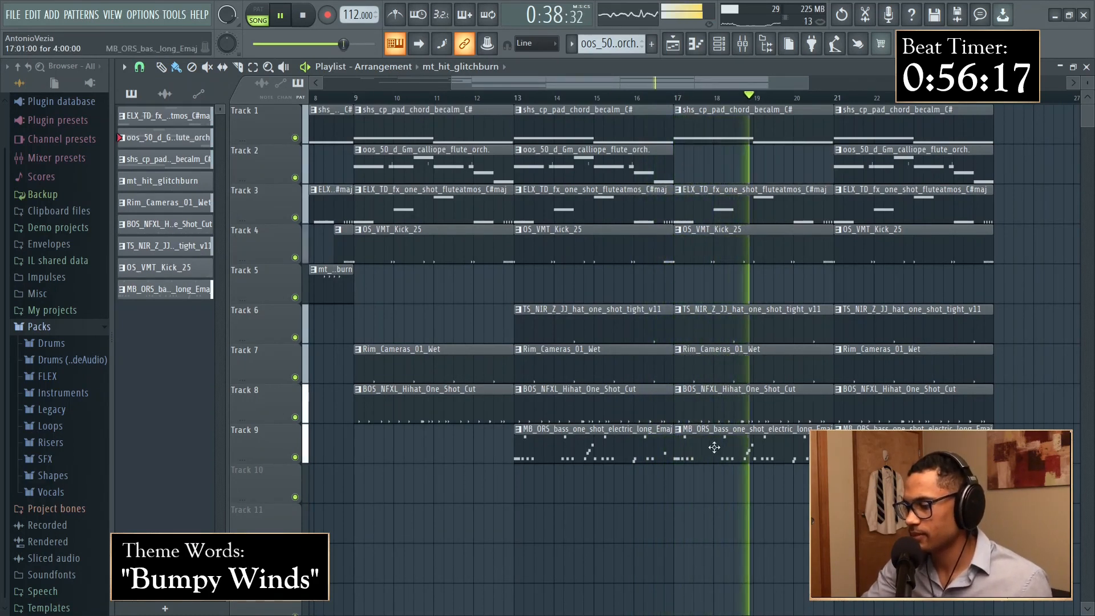
Step: Check the Track 9 bass clip's notes in the Piano roll during playback, then return to the Playlist
double_click(634, 454)
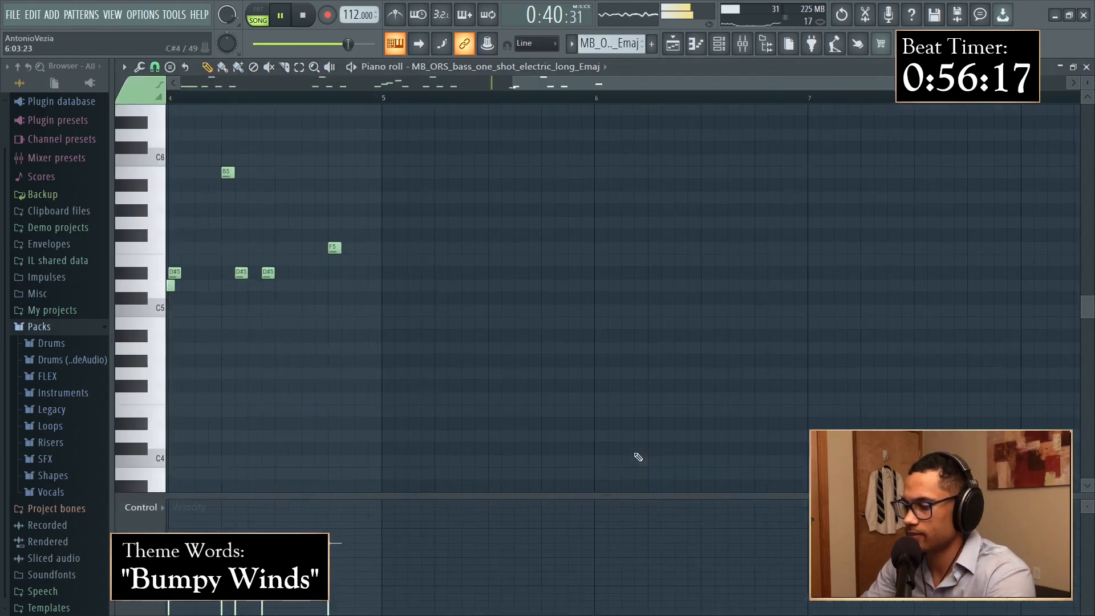
key("F7")
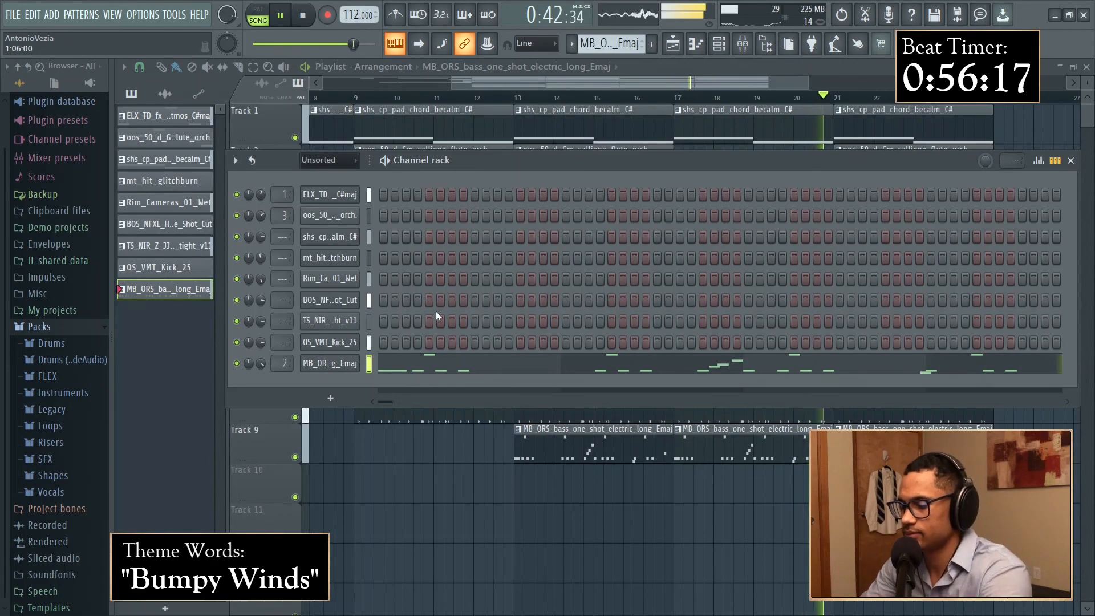
key("F6")
Step: Extend the last calliope flute clip on Track 2 to end at bar 26 and stop playback
left_click_drag(710, 80, 774, 95)
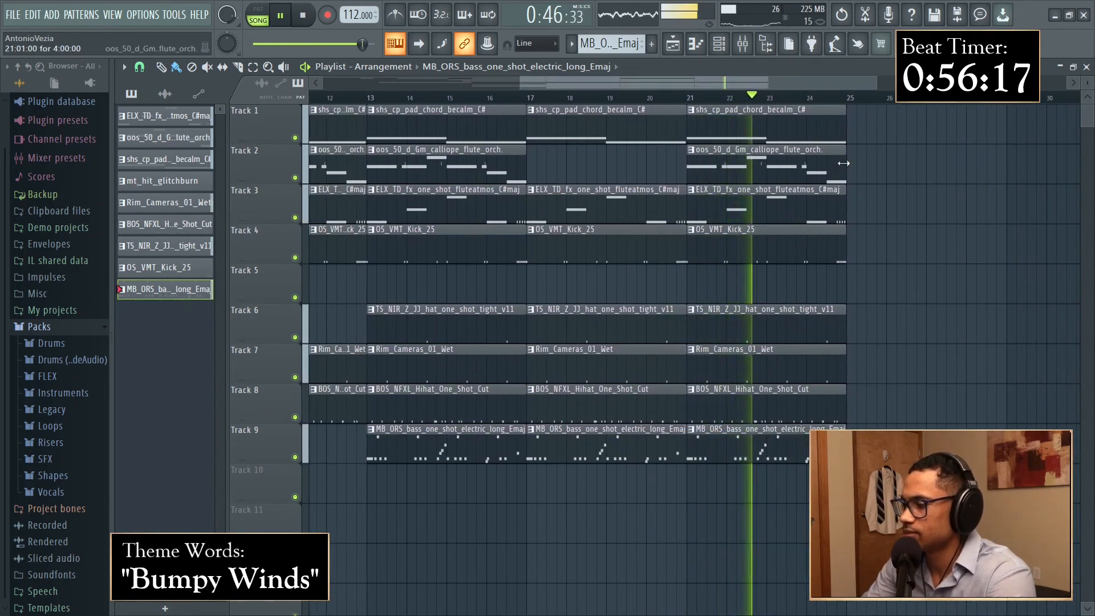
left_click_drag(844, 182, 886, 183)
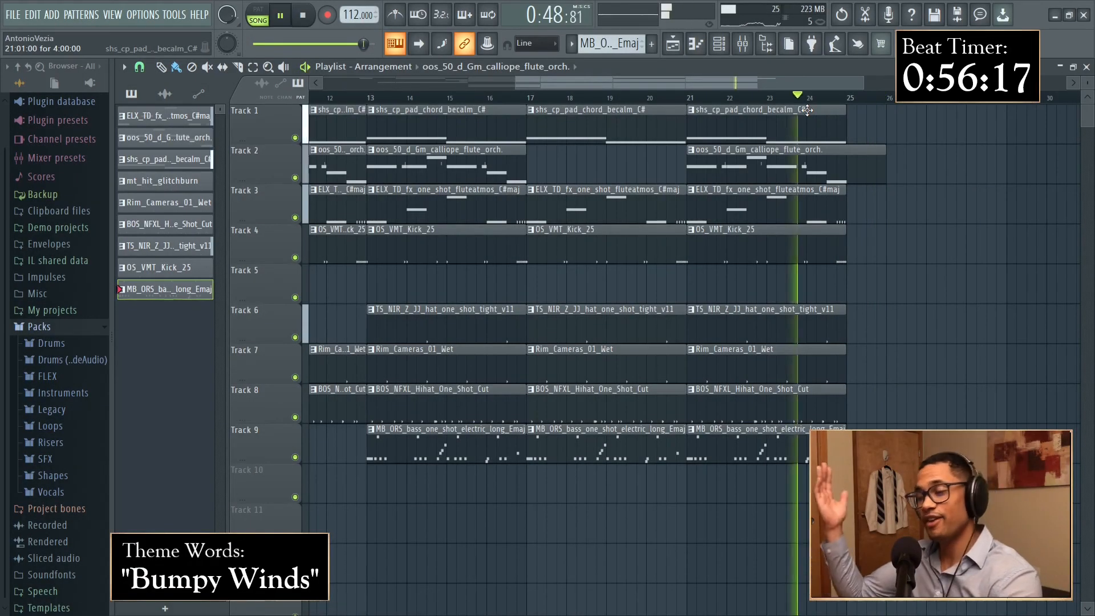
key("space")
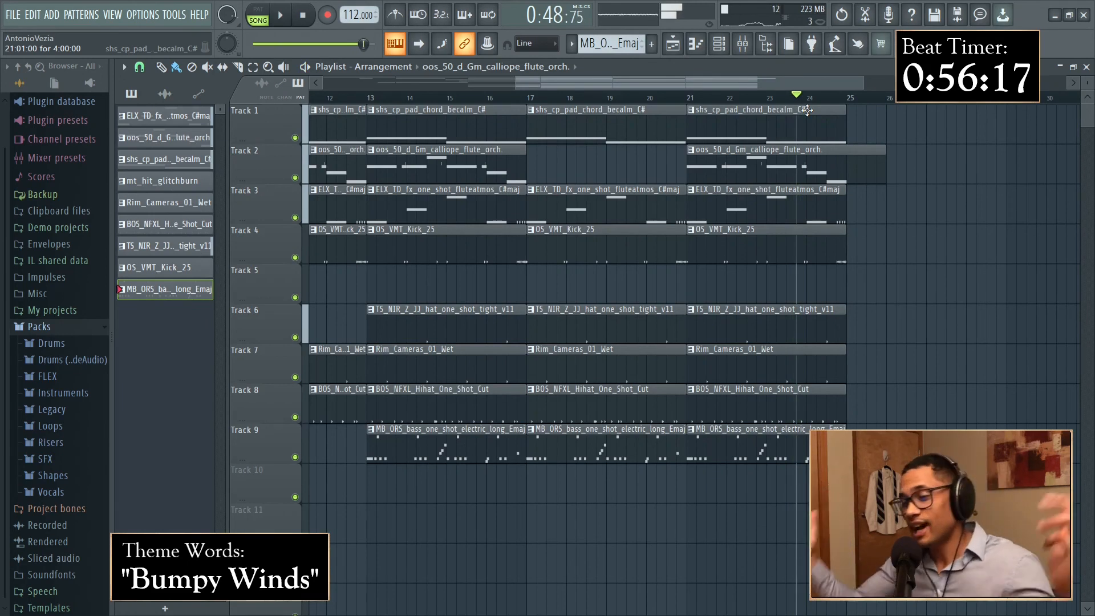